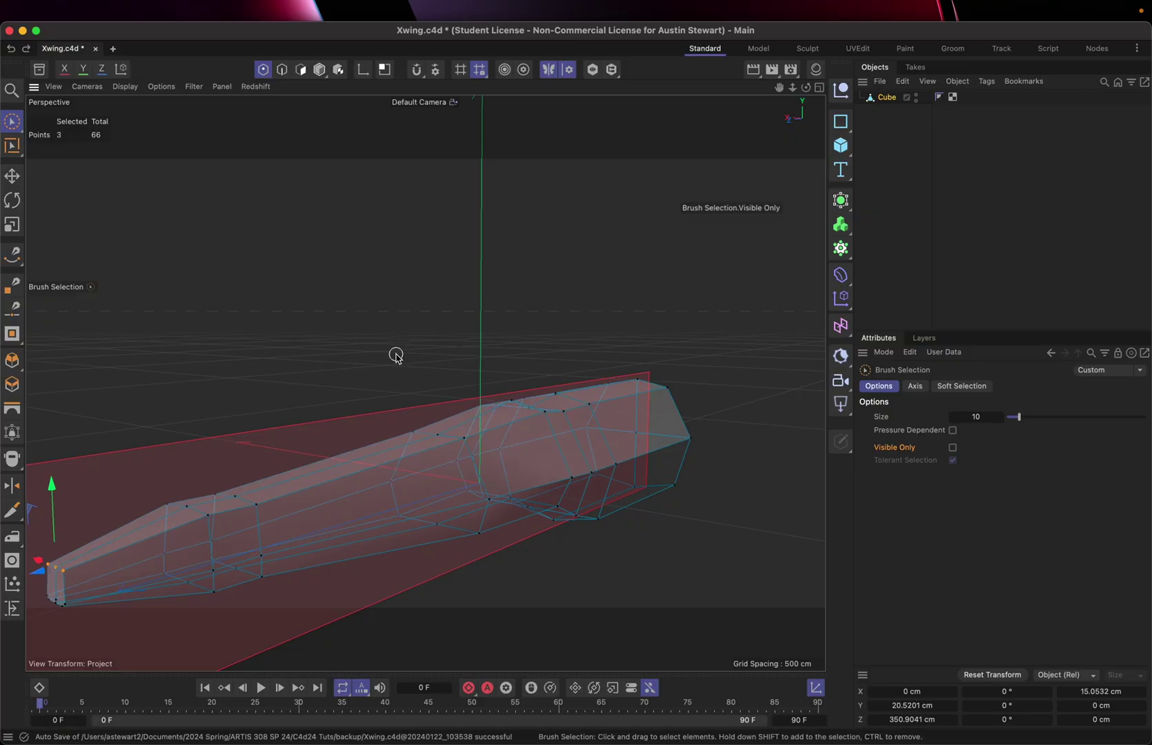
Step: Switch the fuselage from point editing to whole-object Model mode and display all four views
left_click_drag(396, 355, 401, 271, "alt")
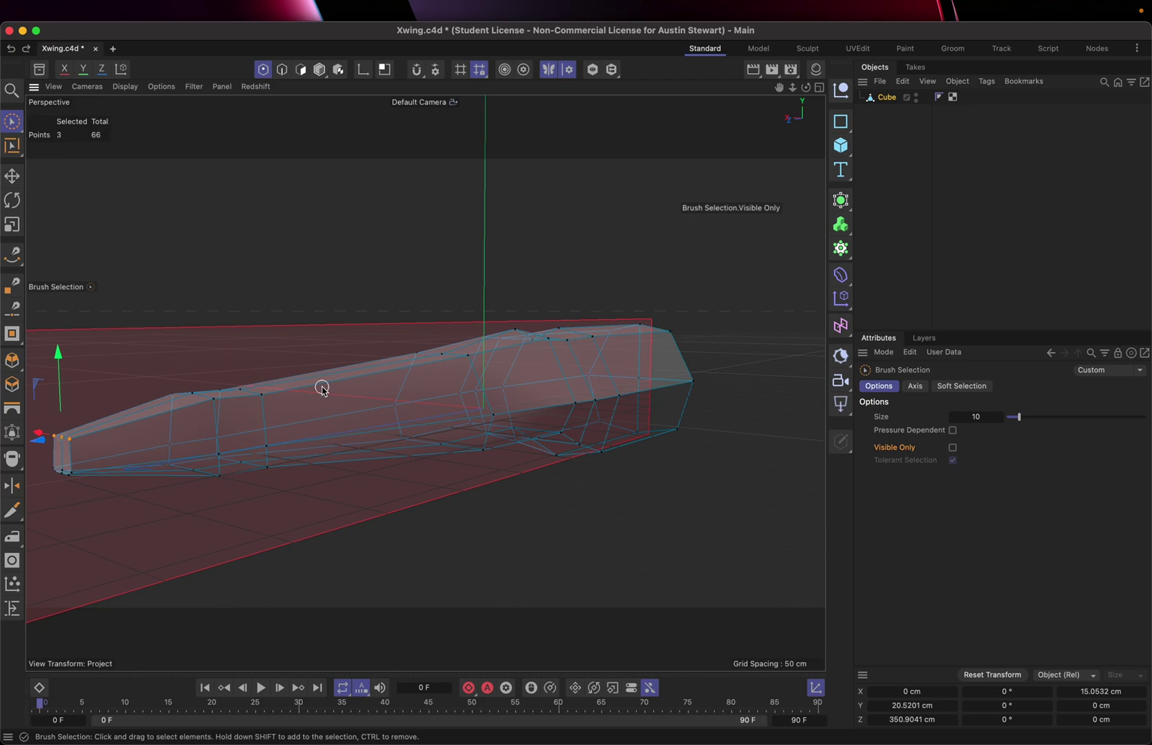
scroll(322, 387, "down", 5)
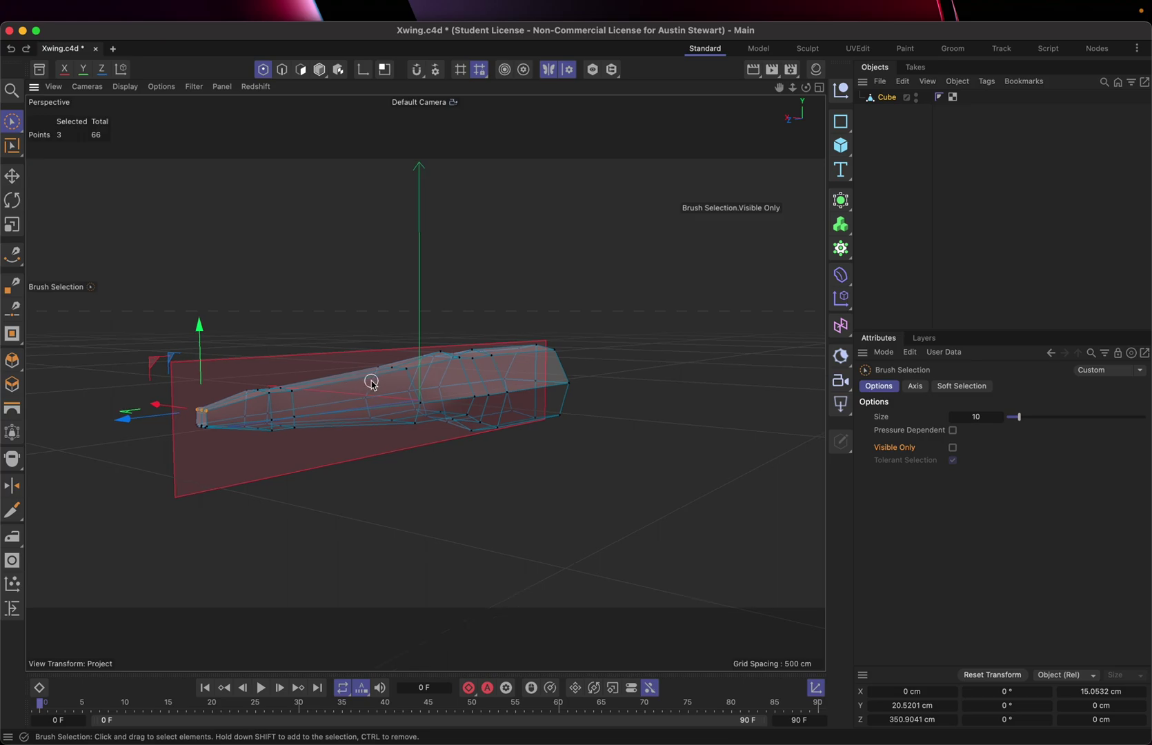
left_click_drag(372, 385, 397, 426, "alt")
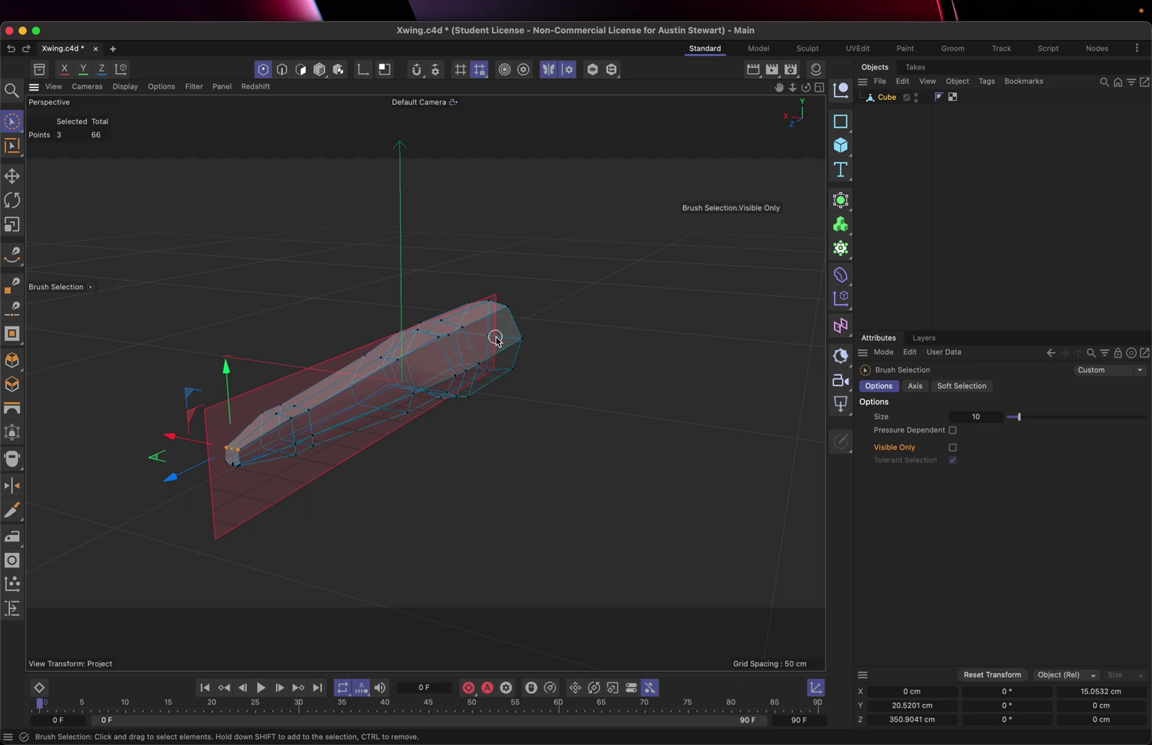
left_click_drag(495, 338, 424, 383, "alt")
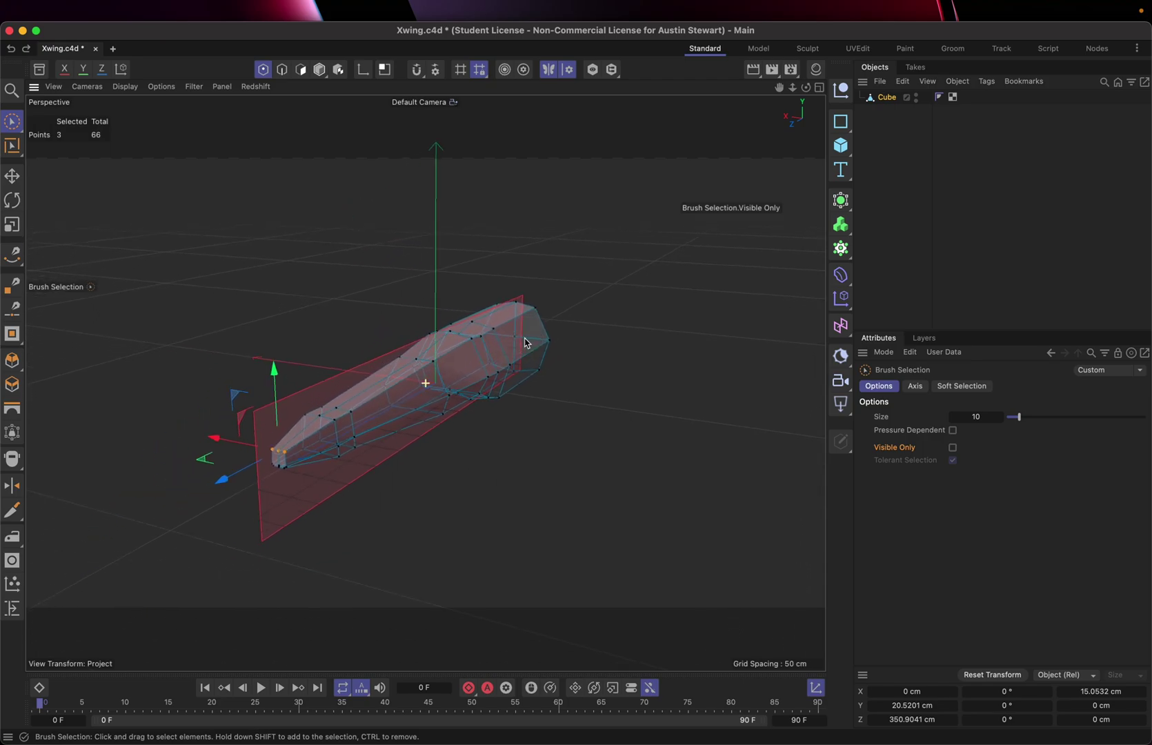
left_click(319, 71)
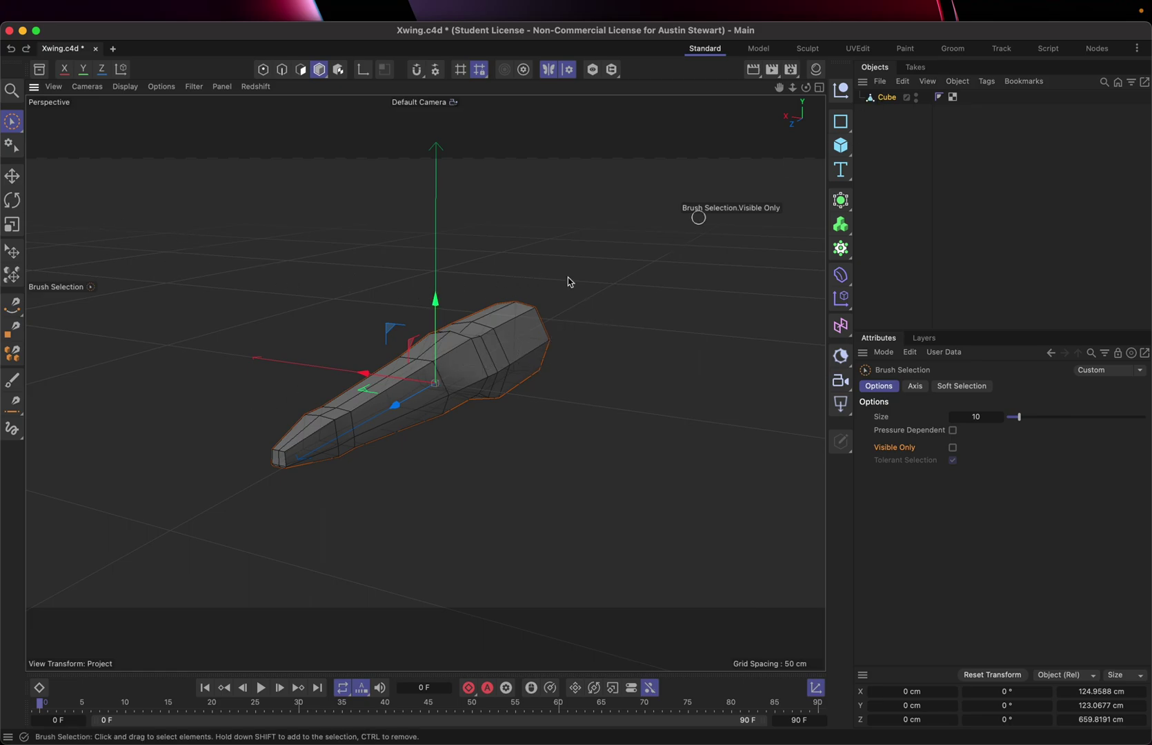
left_click(822, 90)
Step: Examine the wings and engines on the front, side and top reference images around the fuselage
scroll(635, 588, "down", 3)
scroll(635, 589, "up", 3)
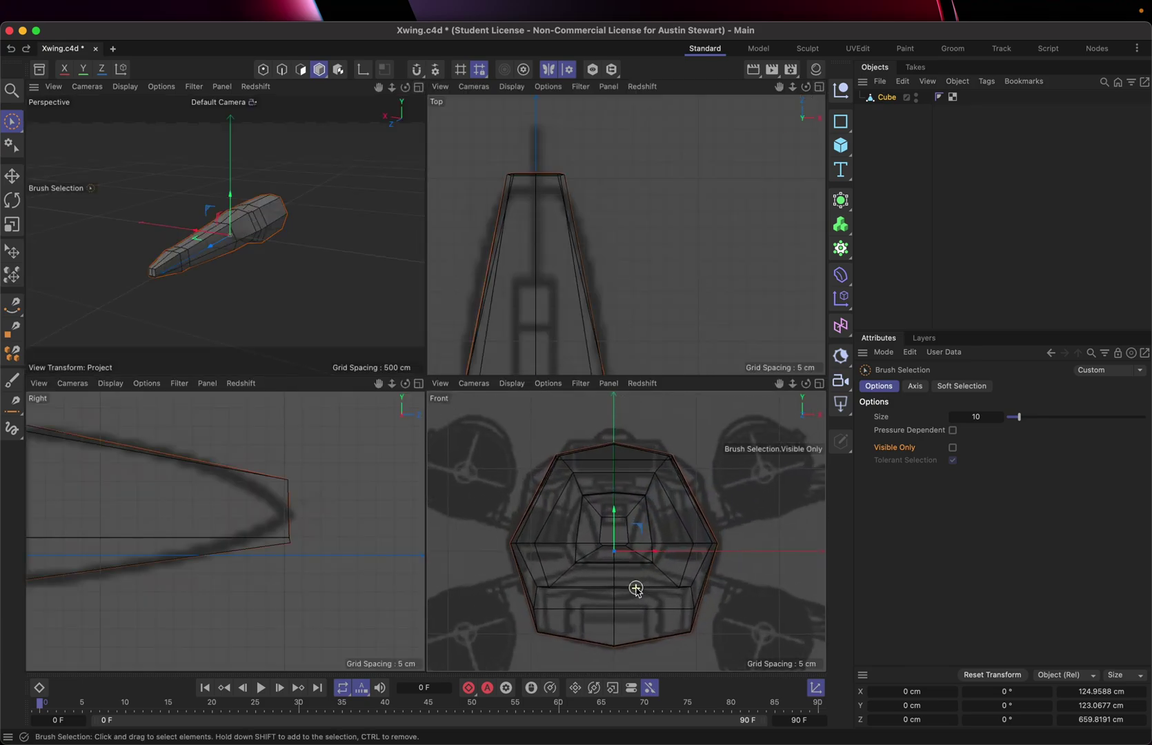
scroll(635, 589, "up", 3)
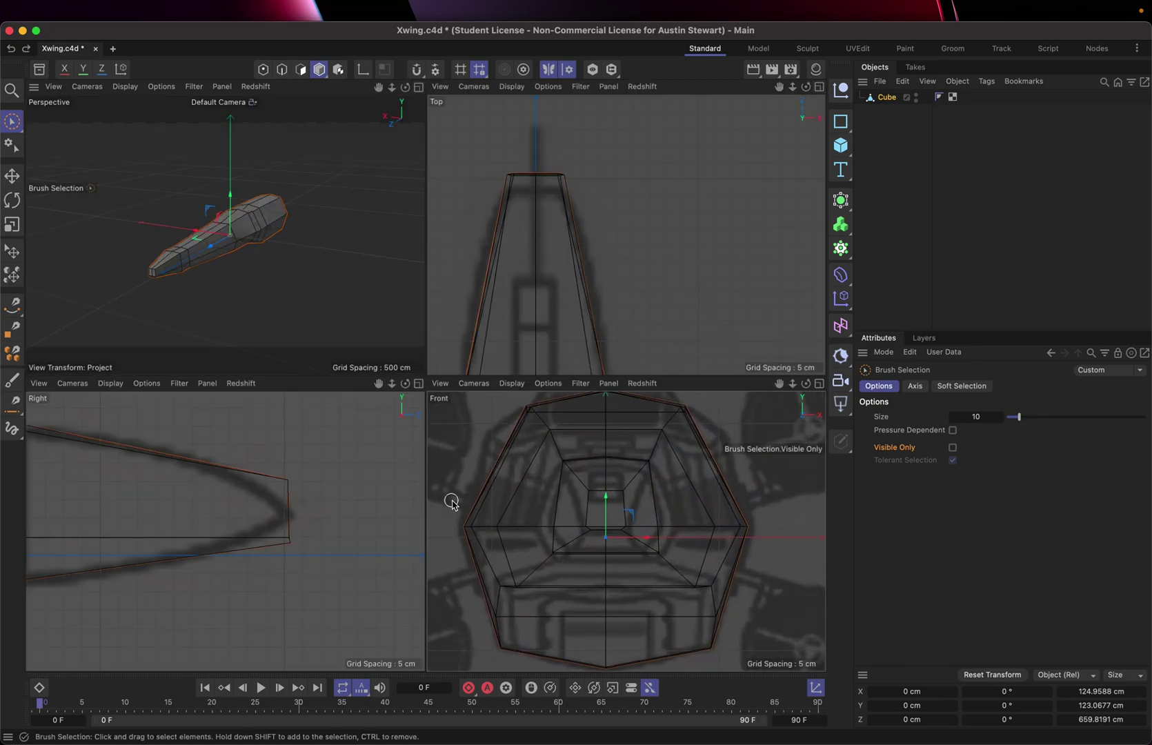
scroll(597, 540, "down", 5)
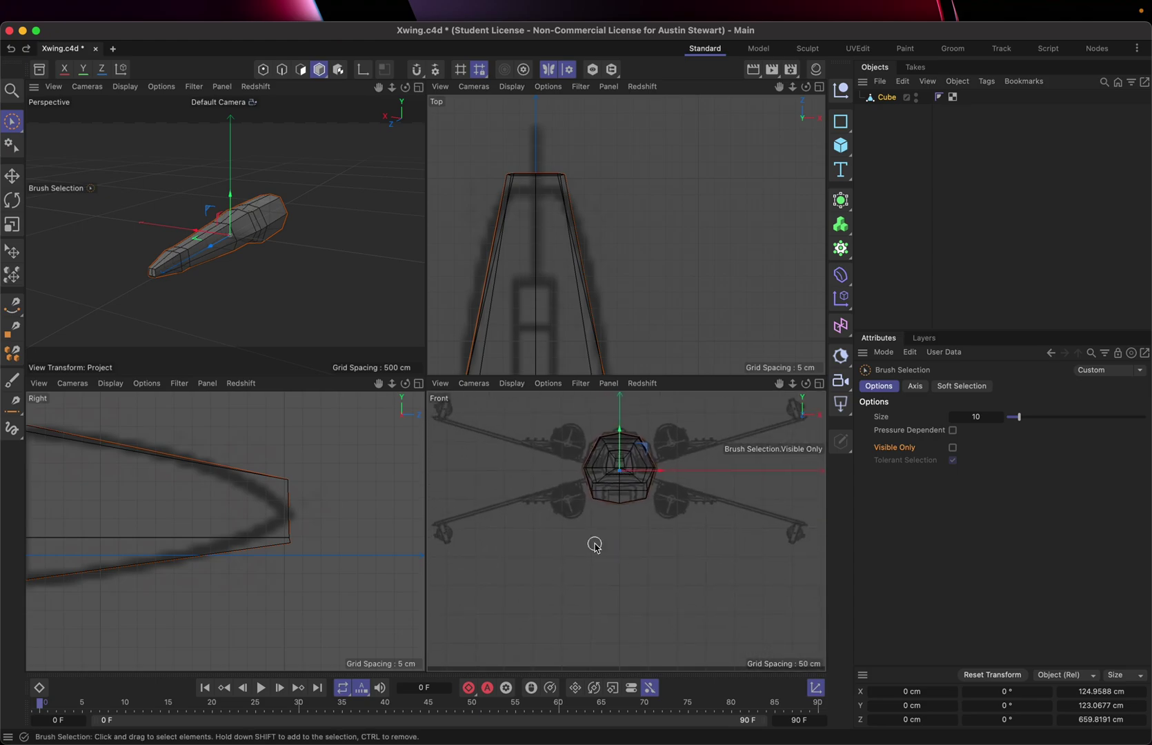
scroll(595, 544, "up", 1)
scroll(595, 545, "up", 5)
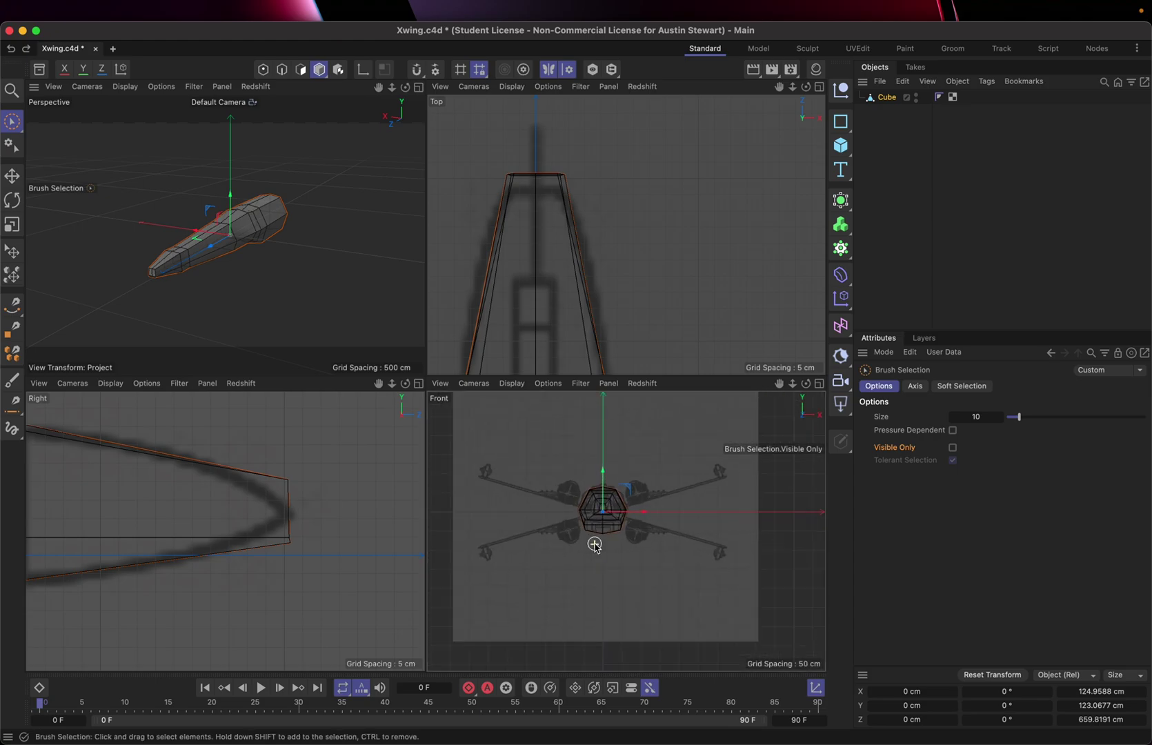
scroll(594, 545, "up", 5)
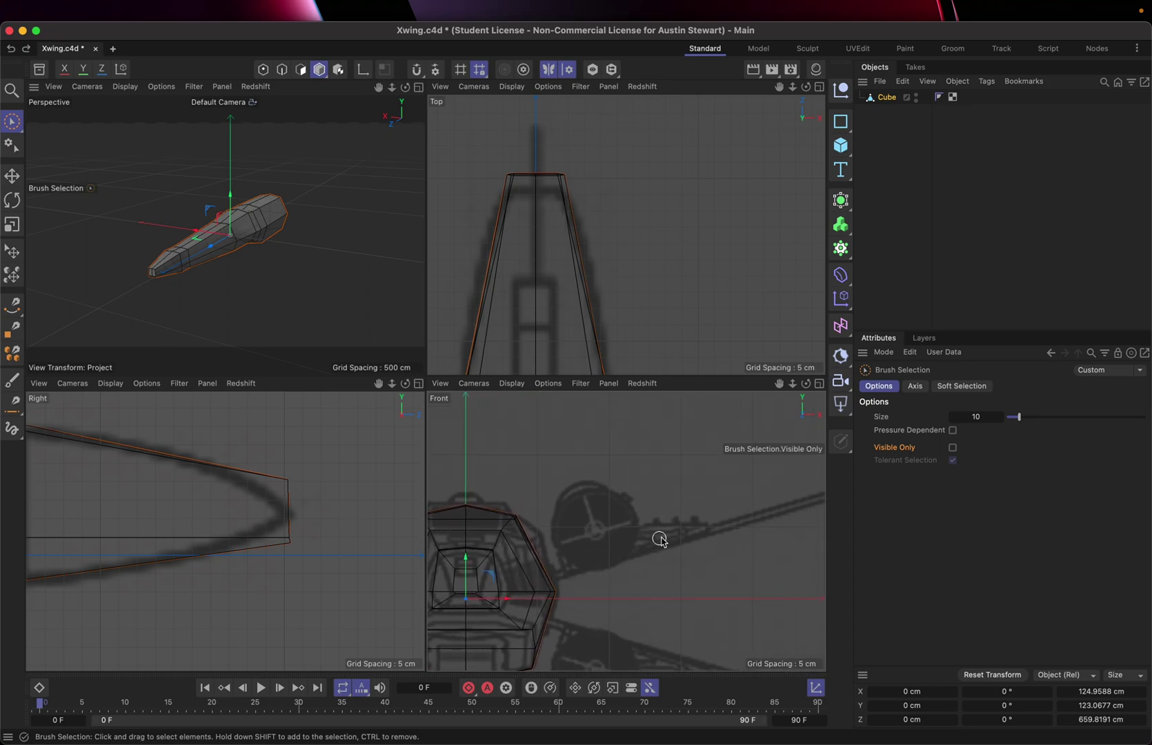
scroll(266, 532, "down", 6)
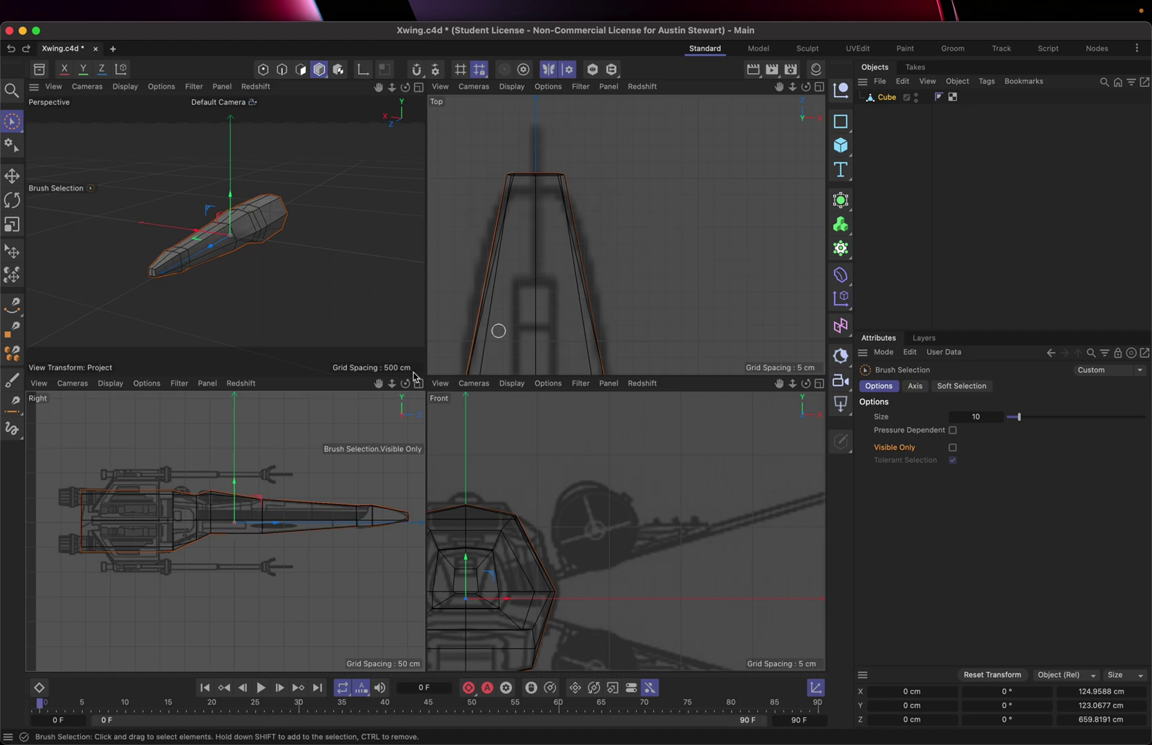
scroll(604, 293, "down", 6)
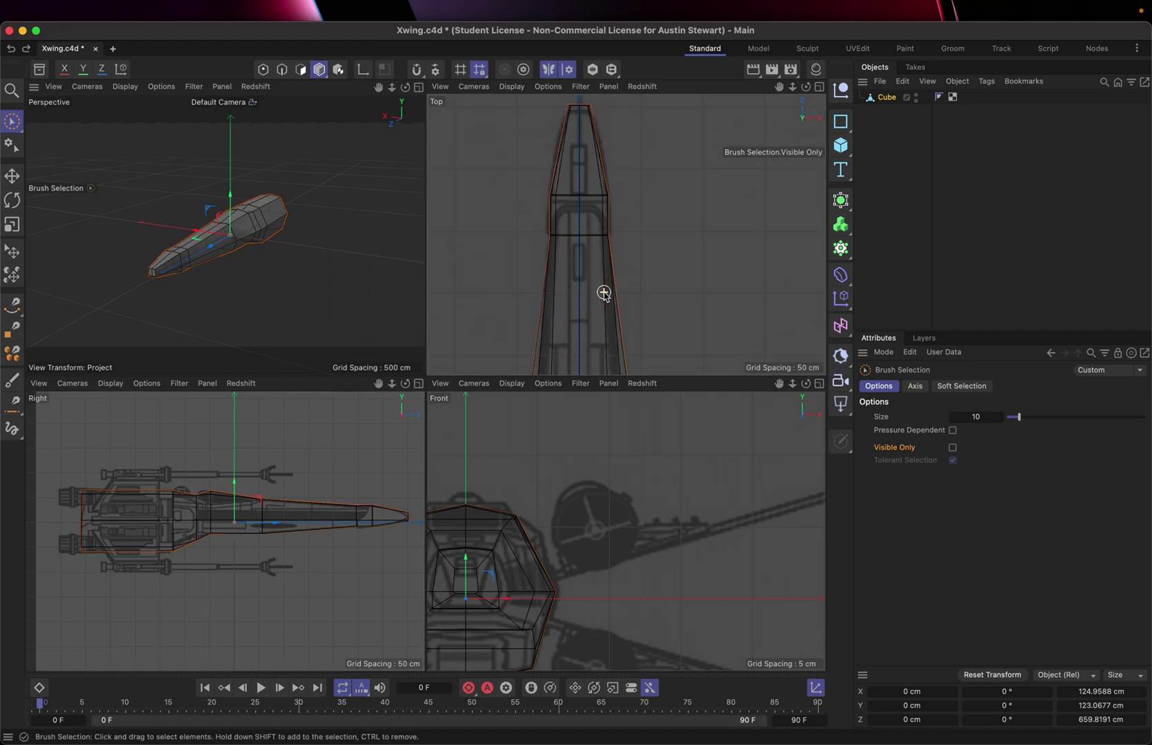
scroll(604, 293, "down", 10)
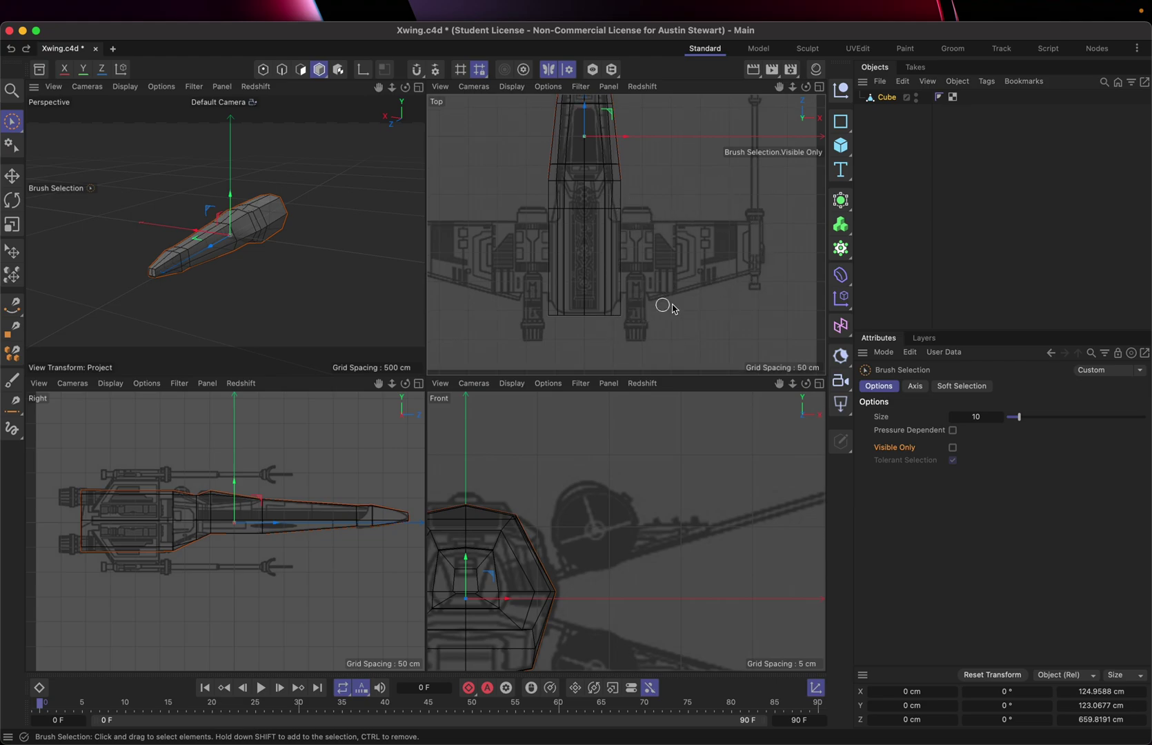
scroll(615, 582, "down", 1)
scroll(614, 583, "up", 5)
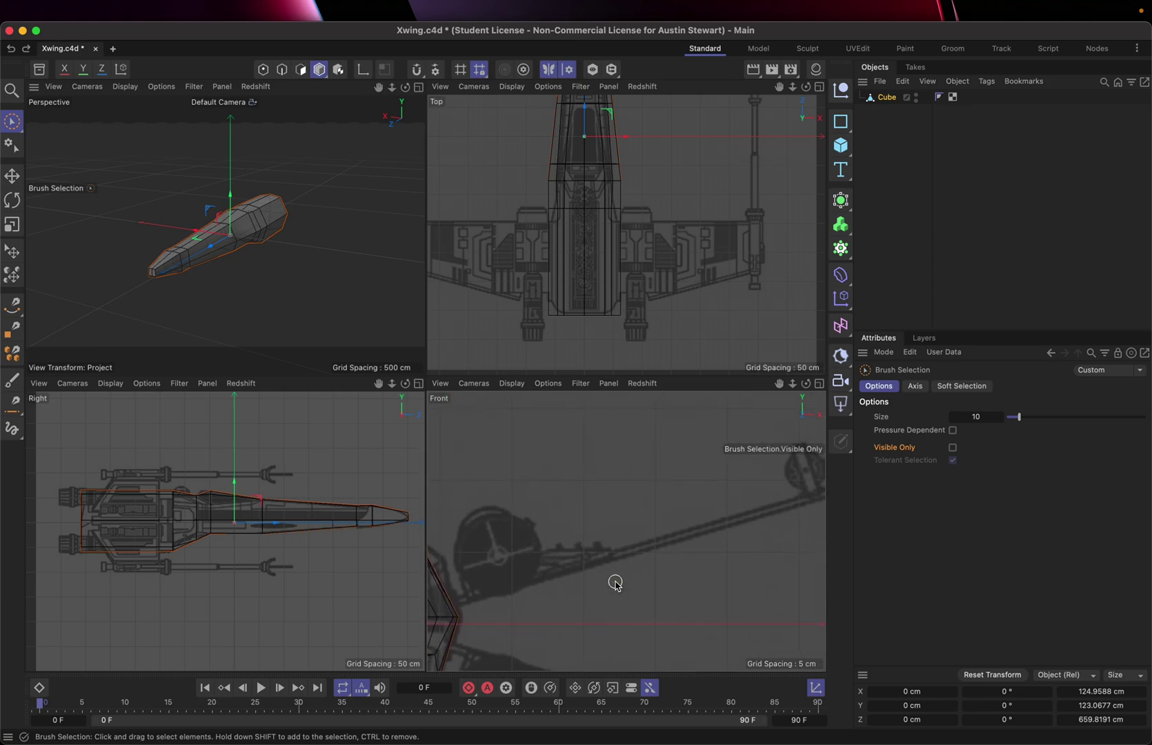
Step: Add a cube primitive for the wing and flatten its height to about 11 cm
left_click(843, 146)
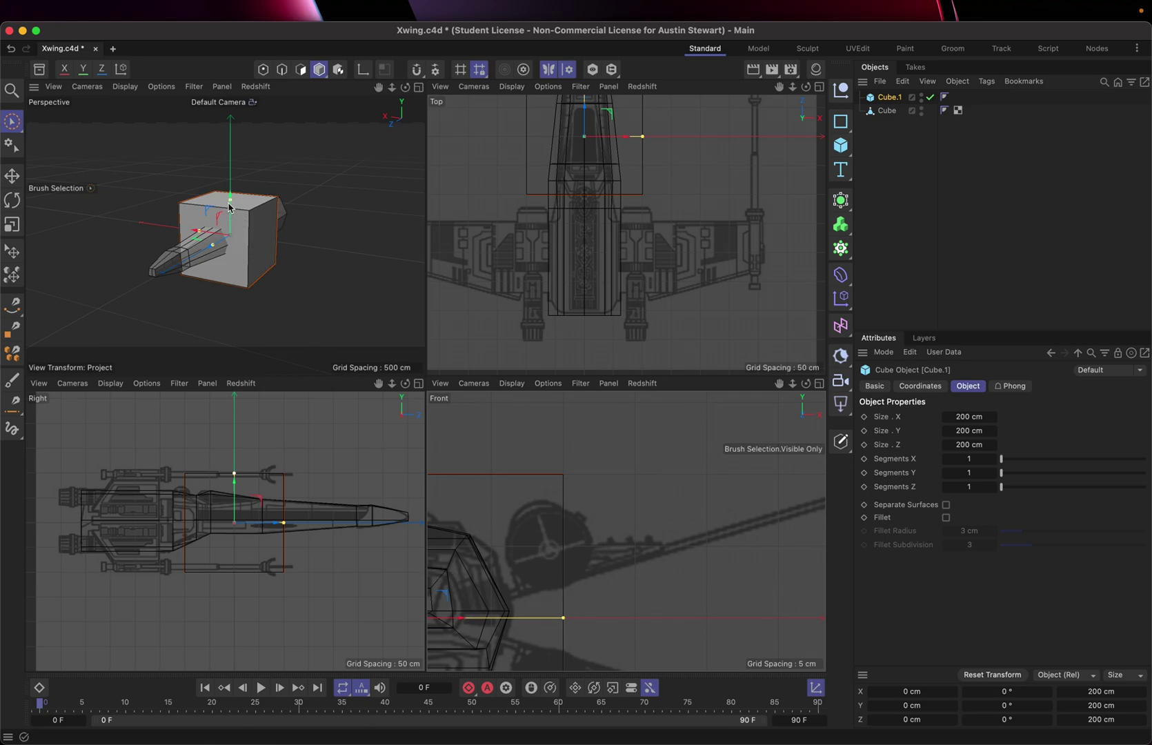
left_click_drag(230, 200, 232, 236)
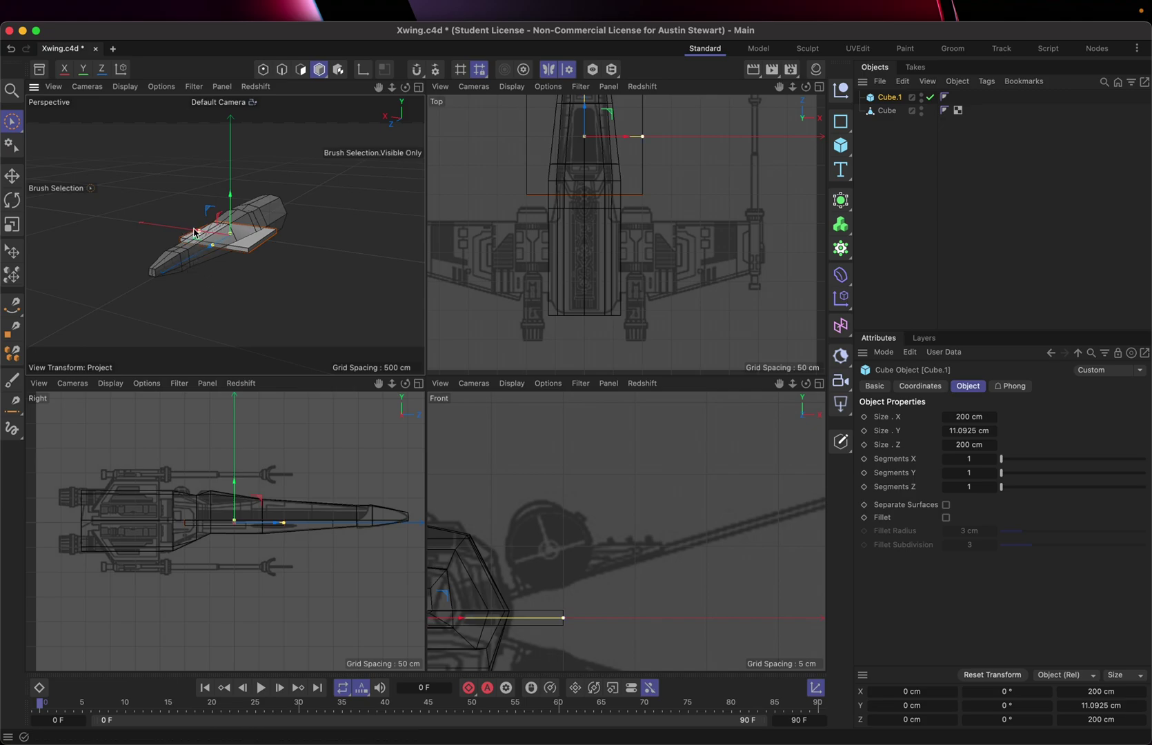
left_click_drag(192, 233, 216, 246)
key("super+z")
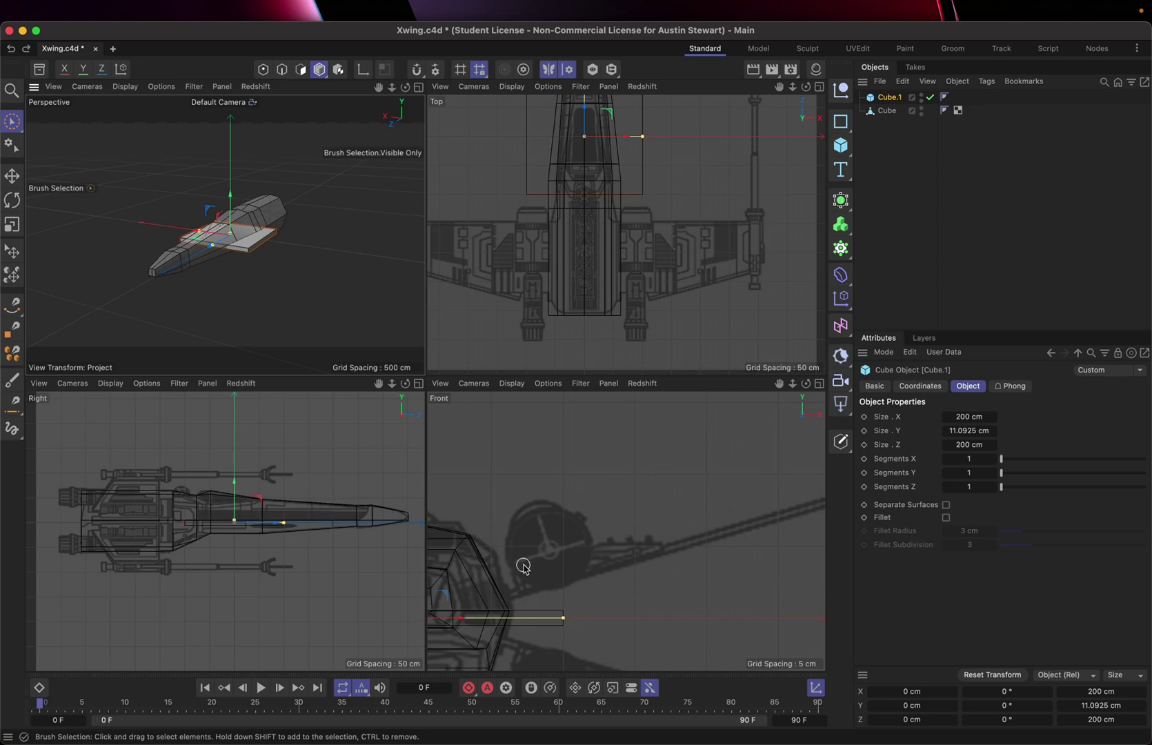
Step: Move the flattened cube sideways to about X 158 cm so it sits beside the fuselage
scroll(523, 566, "up", 3)
scroll(523, 565, "down", 5)
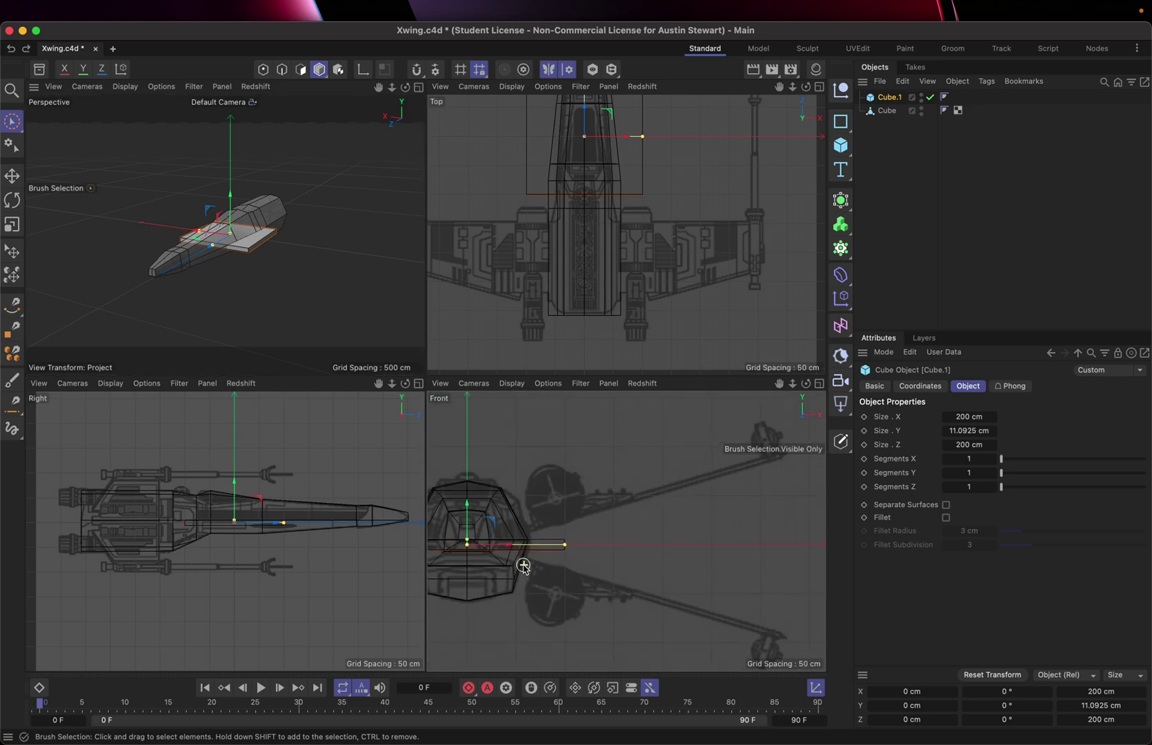
scroll(523, 565, "up", 2)
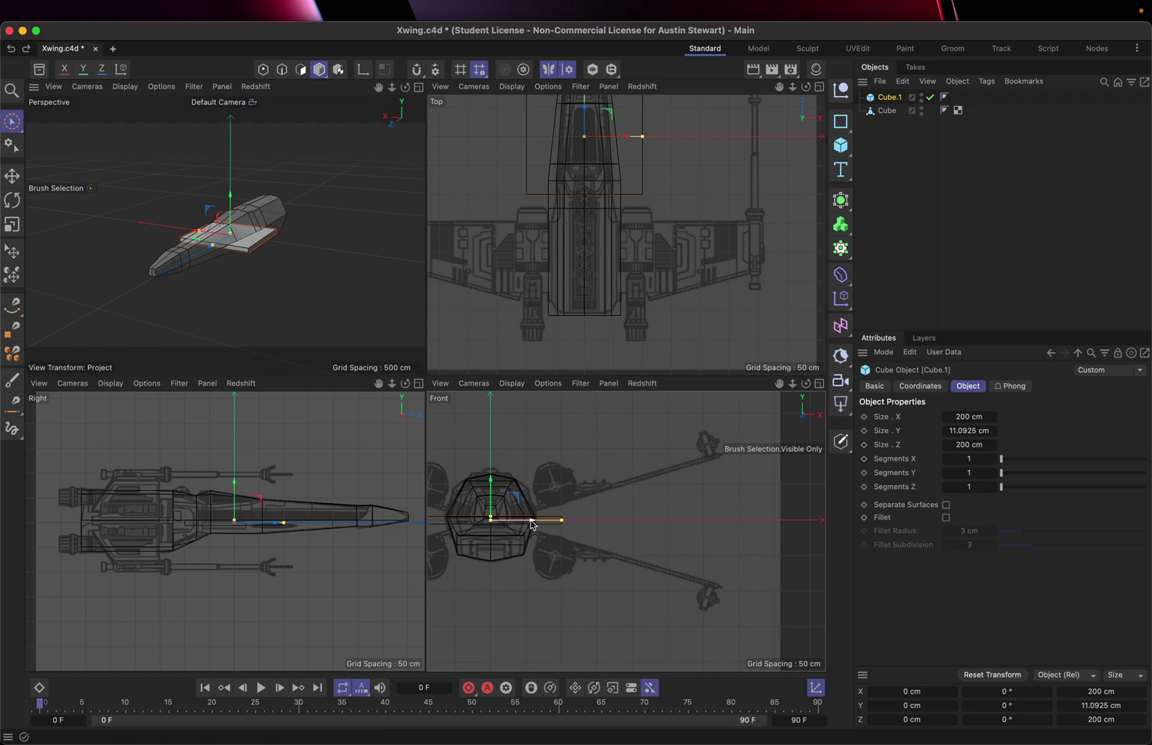
left_click_drag(532, 524, 643, 518)
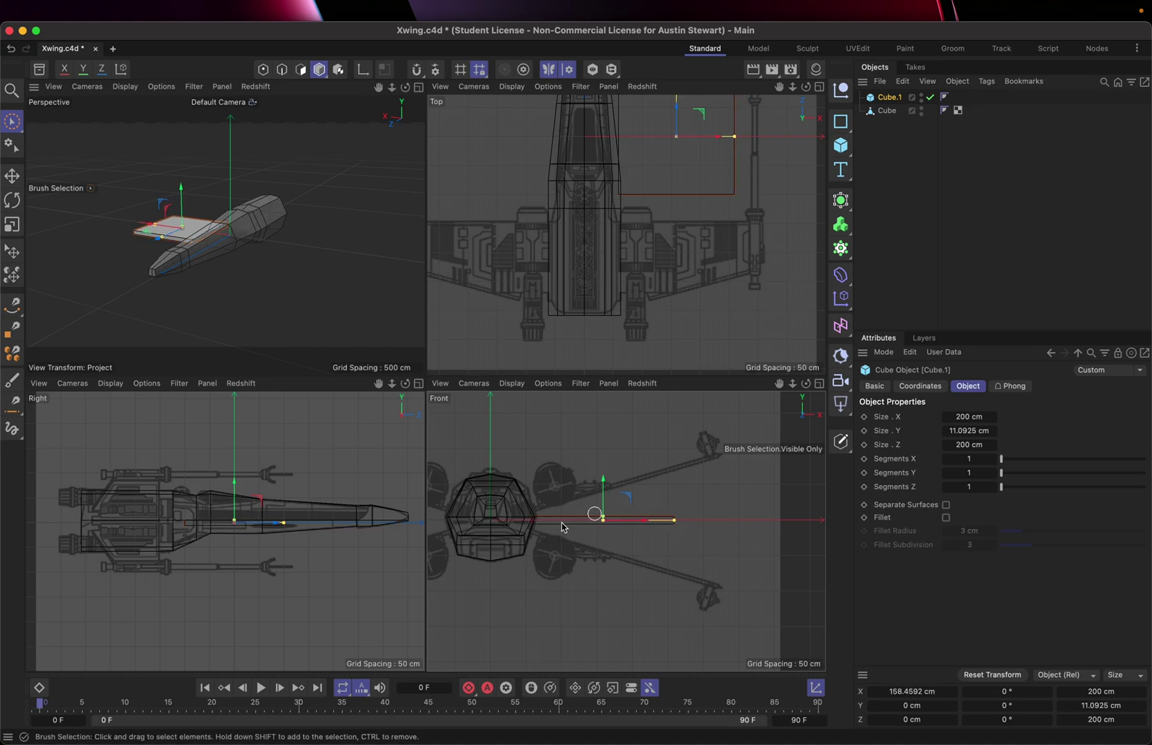
Step: In the front view, raise the wing slab to about Y 17.7 cm and thin it to about 5.6 cm
left_click(819, 383)
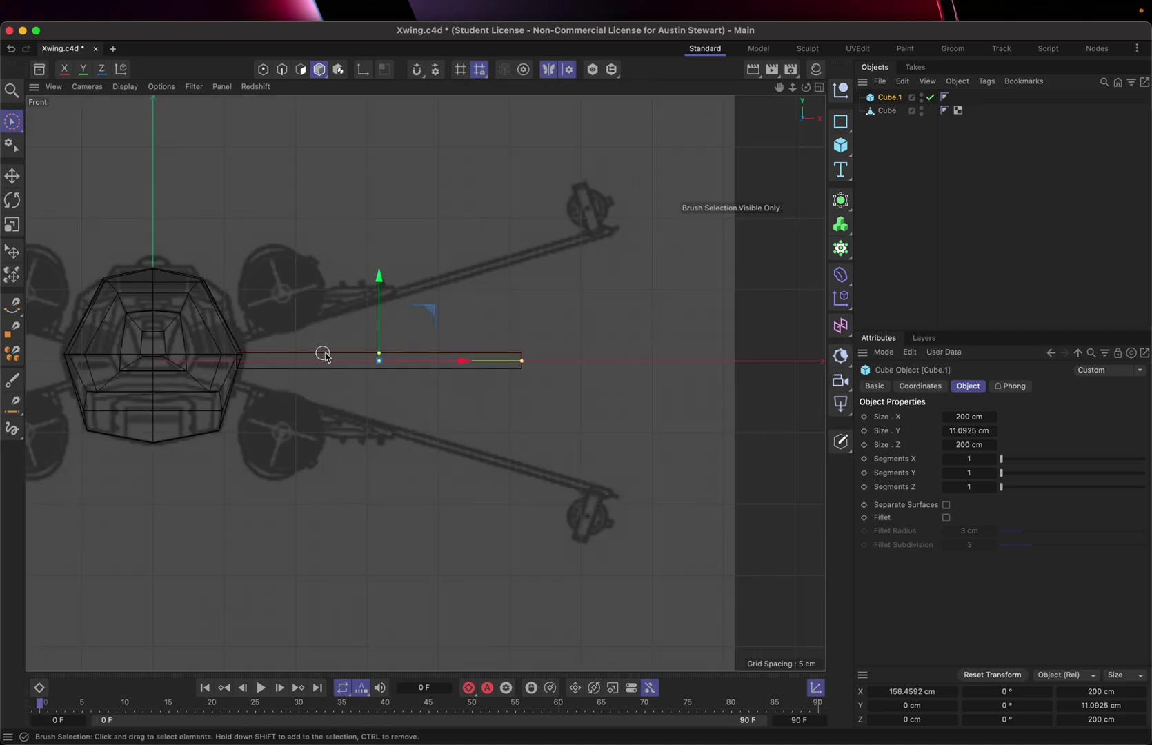
left_click_drag(378, 285, 384, 261)
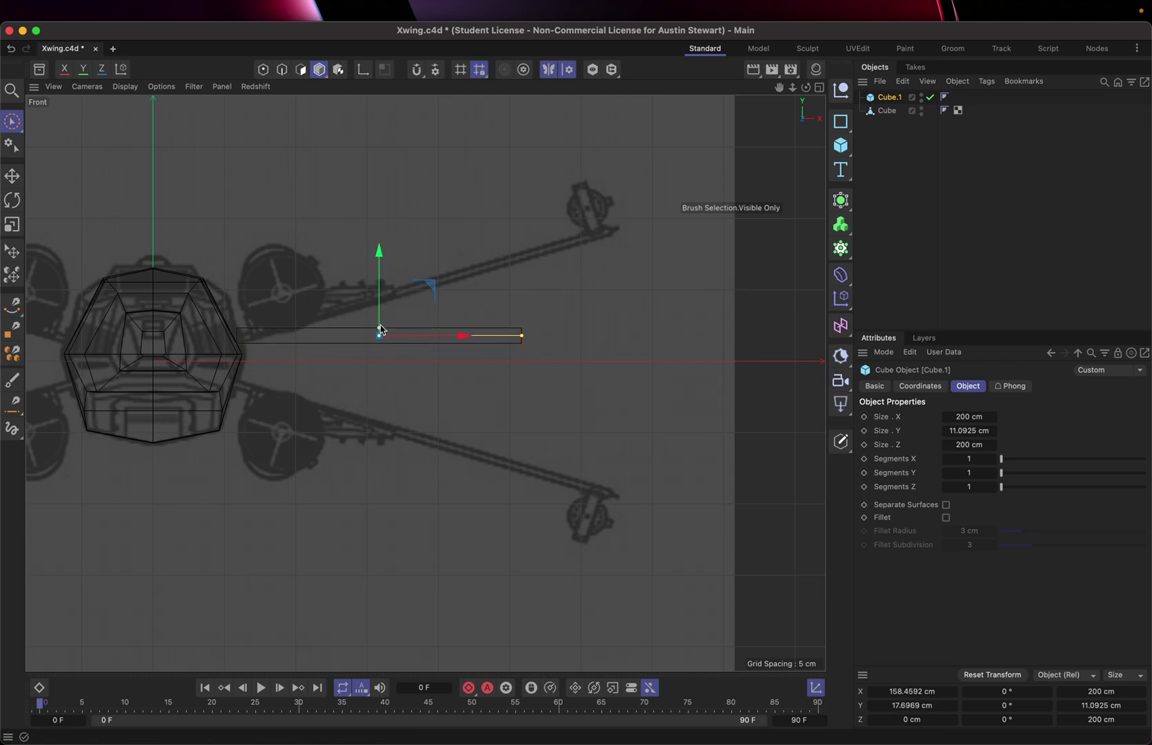
left_click_drag(379, 330, 381, 336)
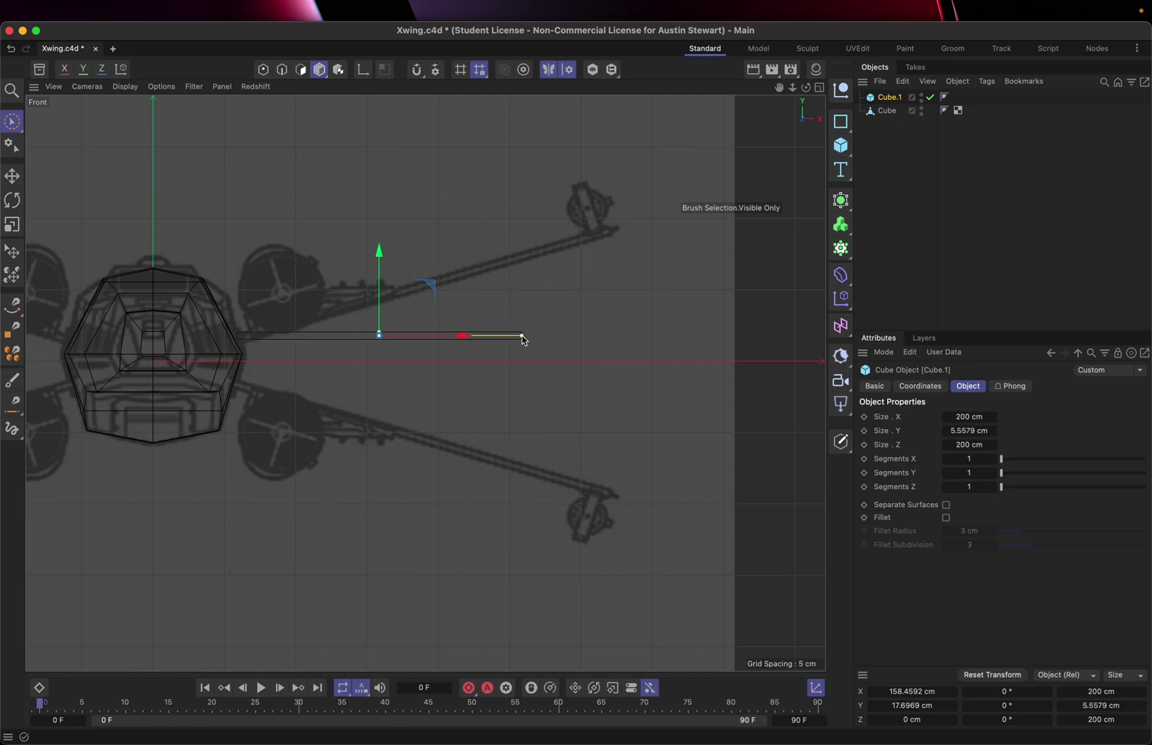
Step: Lengthen the wing slab to about 281 cm and shift it outward to about X 203 cm, keeping its inner end at the fuselage
left_click_drag(522, 338, 549, 342)
left_click_drag(467, 338, 511, 343)
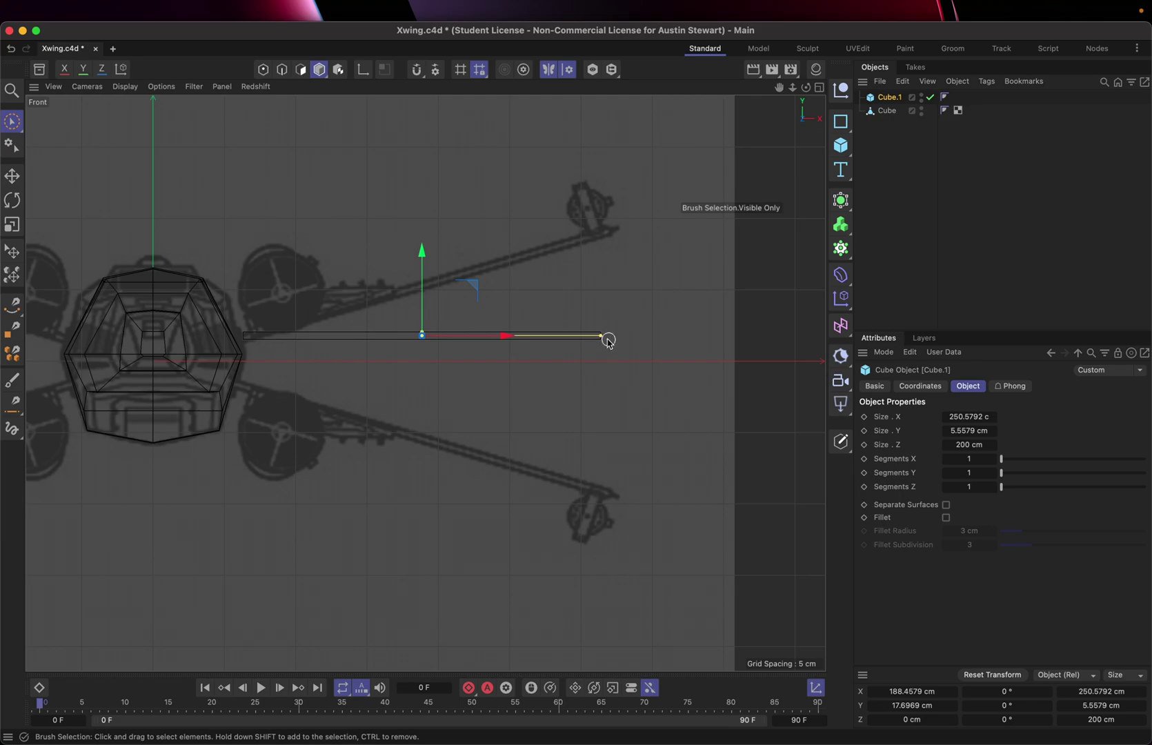
left_click_drag(601, 339, 622, 338)
left_click_drag(501, 338, 523, 345)
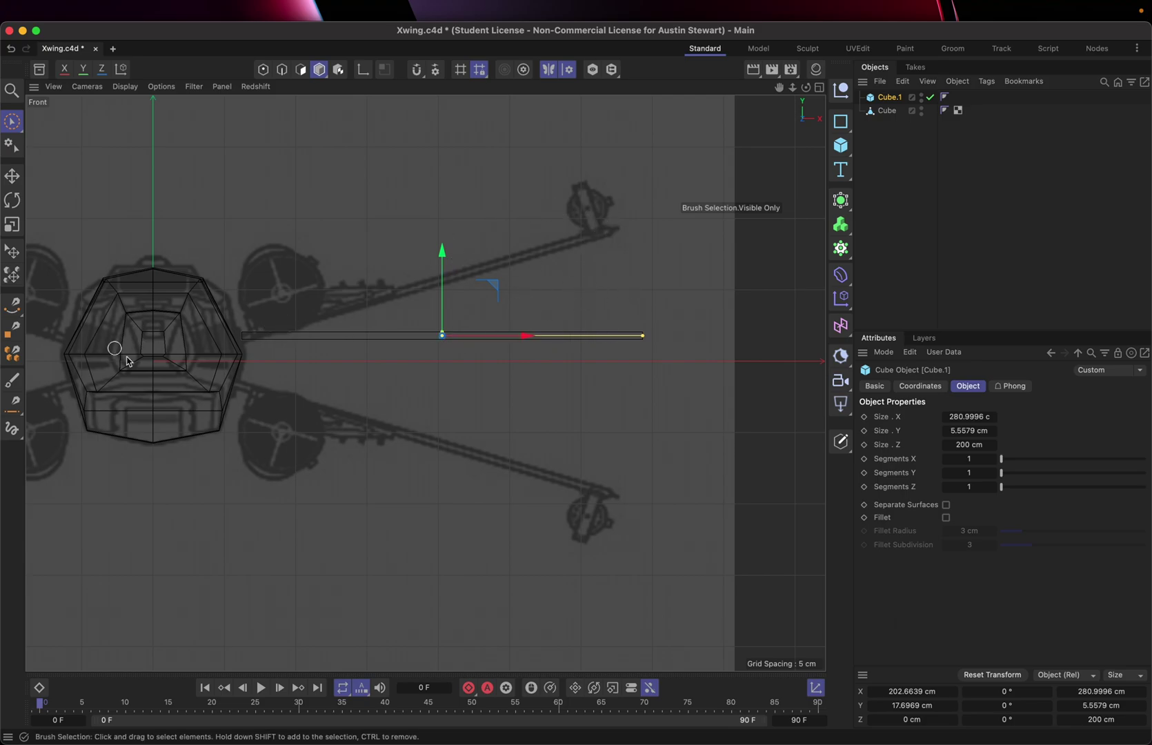
Step: Lower the wing slab to about Y 16.1 cm to line its inner end up with the upper wing root in the front reference
scroll(252, 342, "up", 5)
scroll(252, 342, "up", 3)
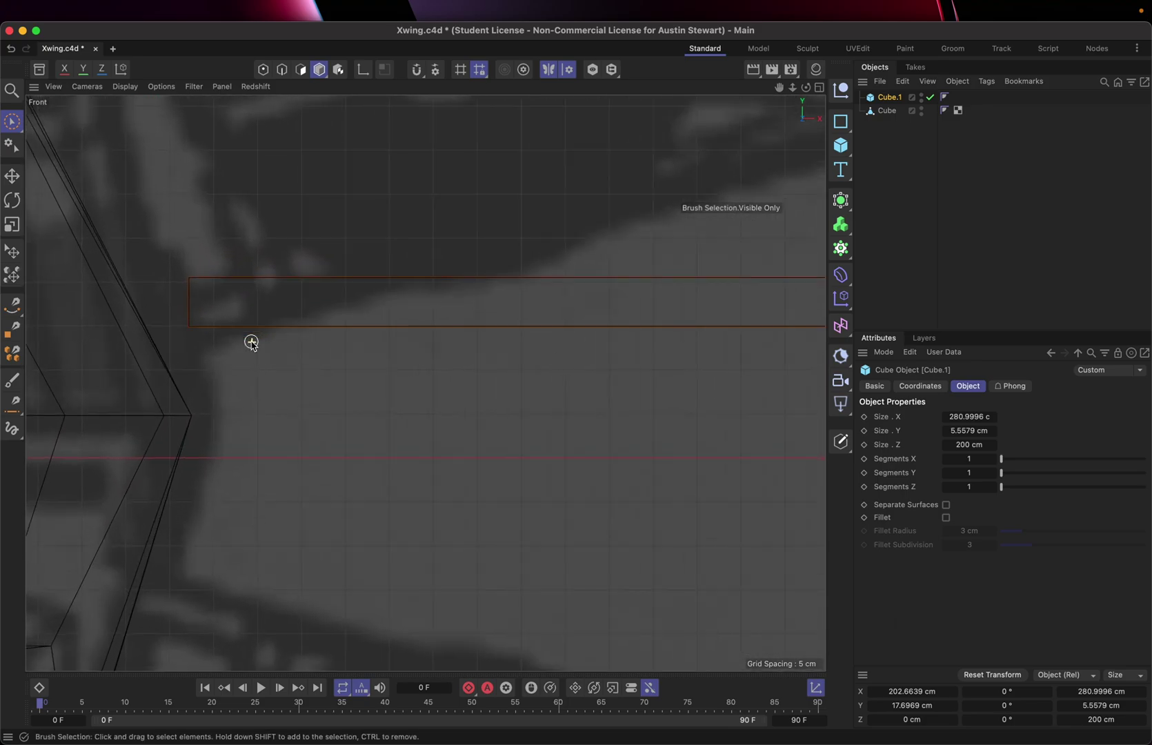
scroll(240, 353, "down", 4)
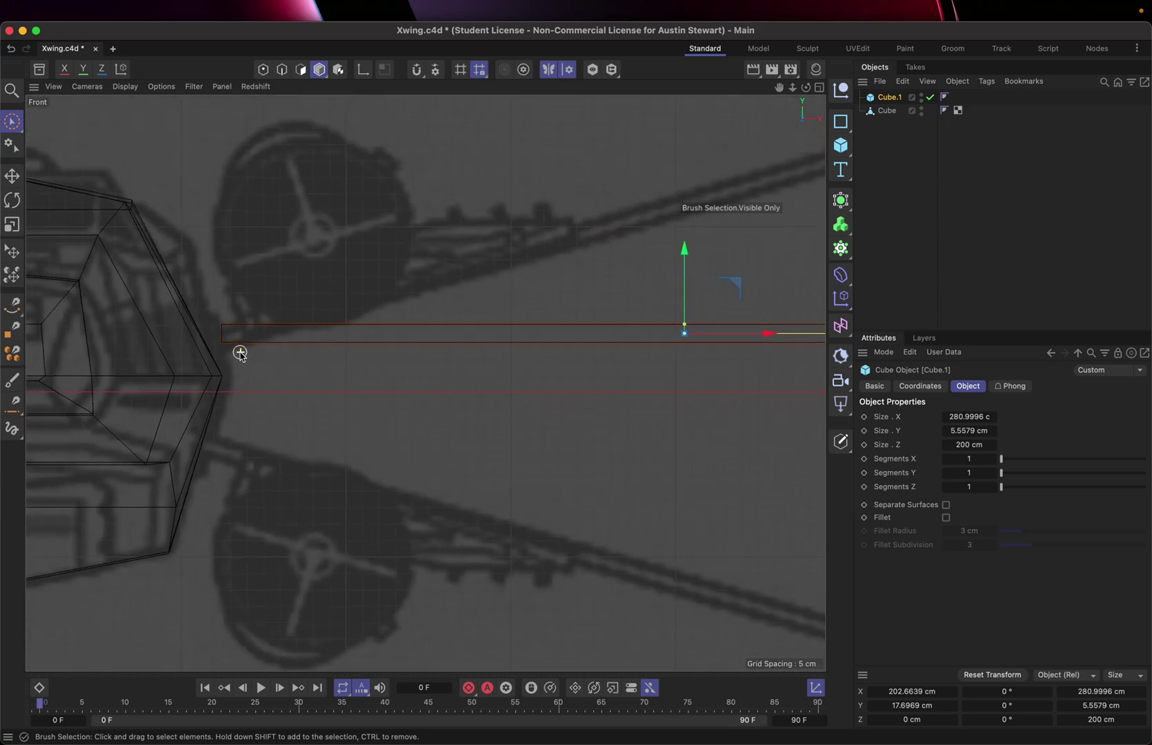
left_click_drag(671, 250, 672, 256)
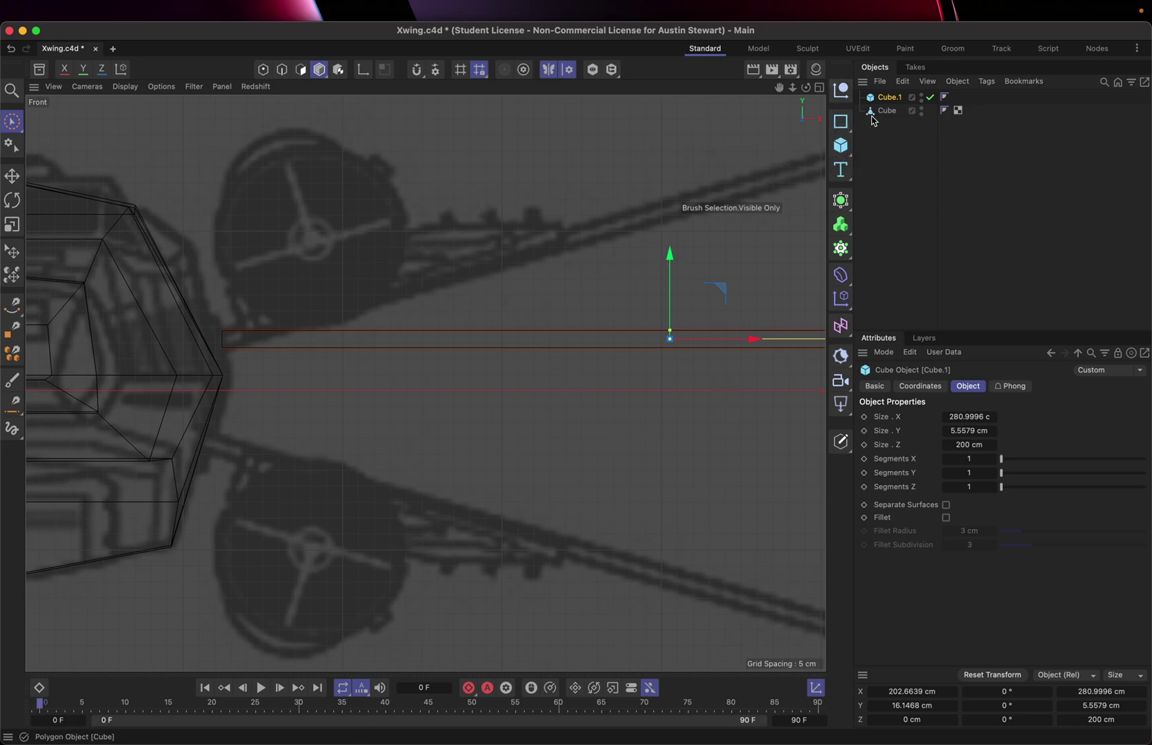
Step: In the top view, move the wing slab back to about Z -215 cm and reduce its depth to about 141 cm over the reference wing
left_click(818, 90)
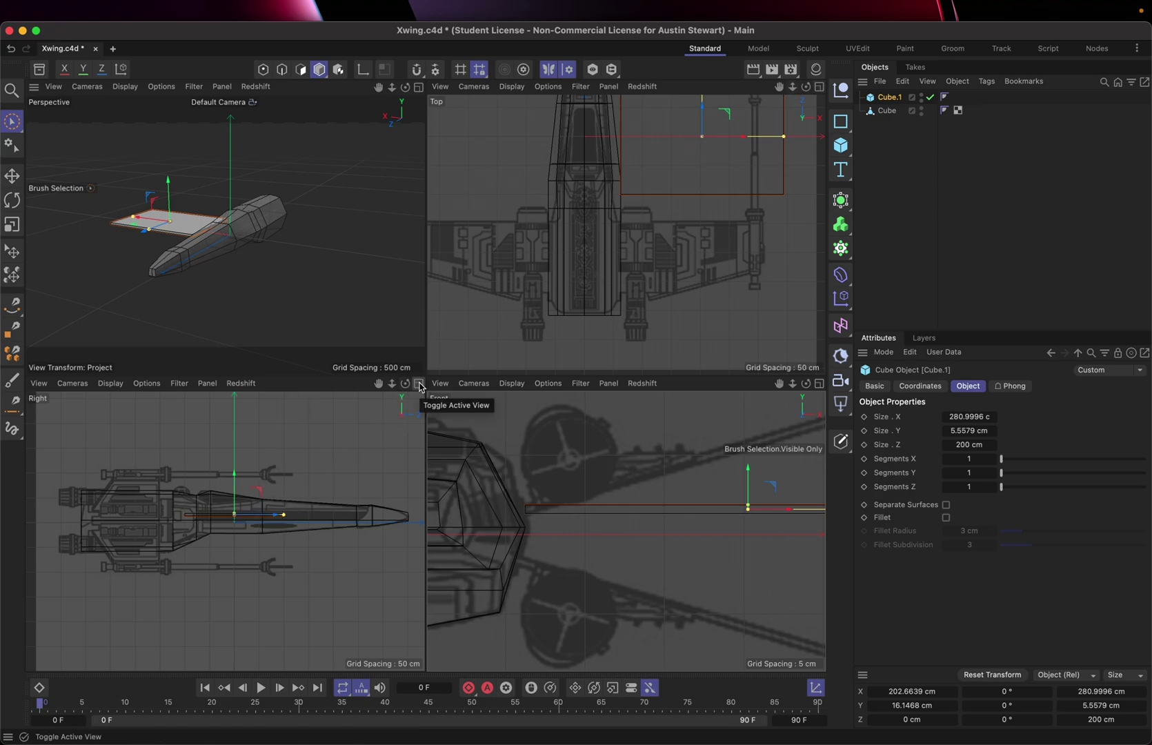
scroll(681, 253, "up", 5)
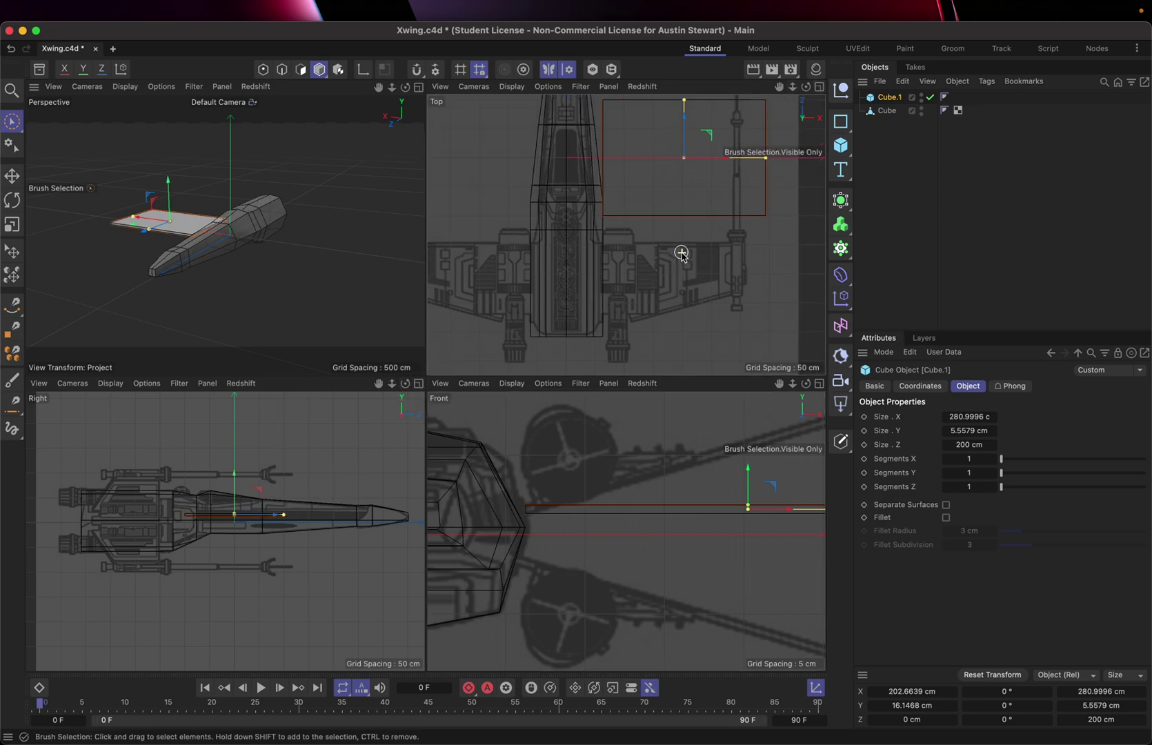
left_click(818, 87)
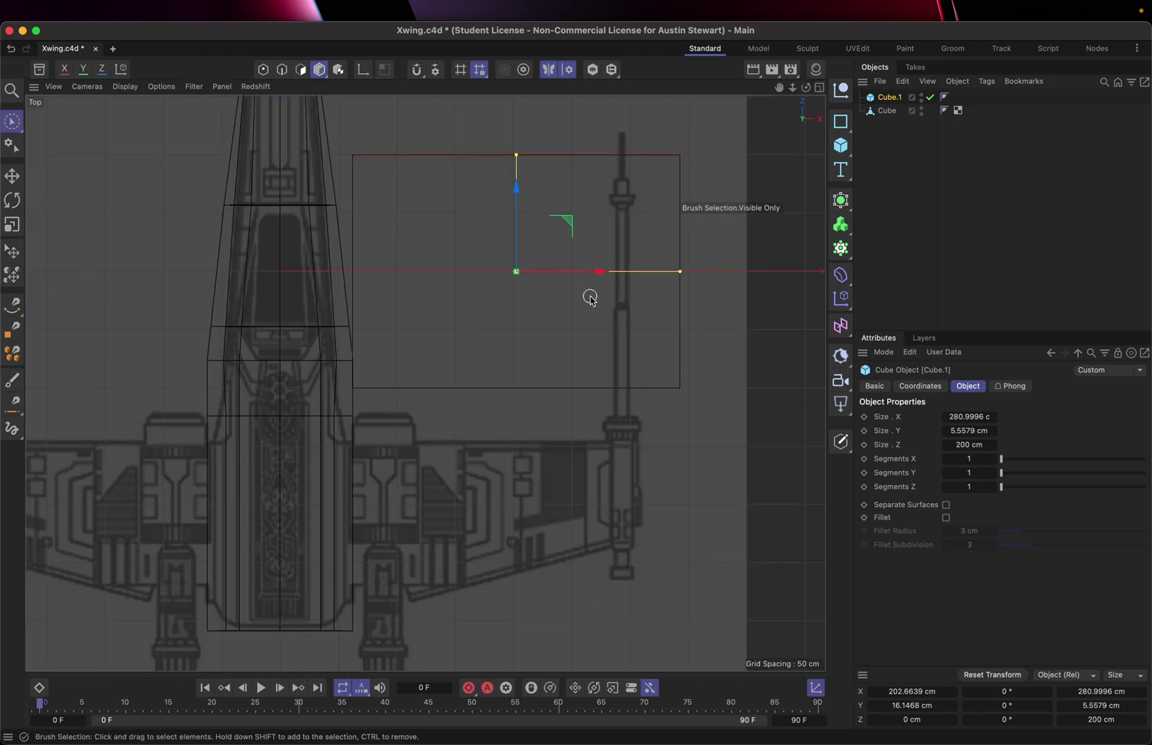
left_click_drag(517, 186, 495, 426)
left_click_drag(486, 466, 490, 438)
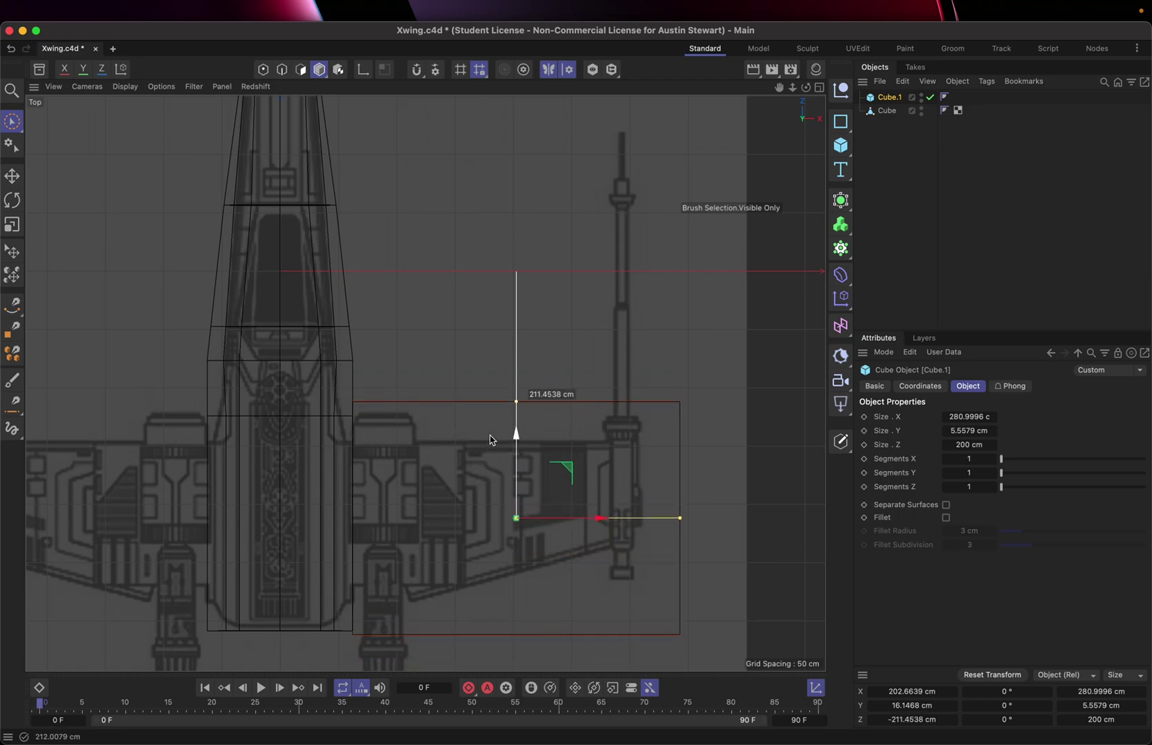
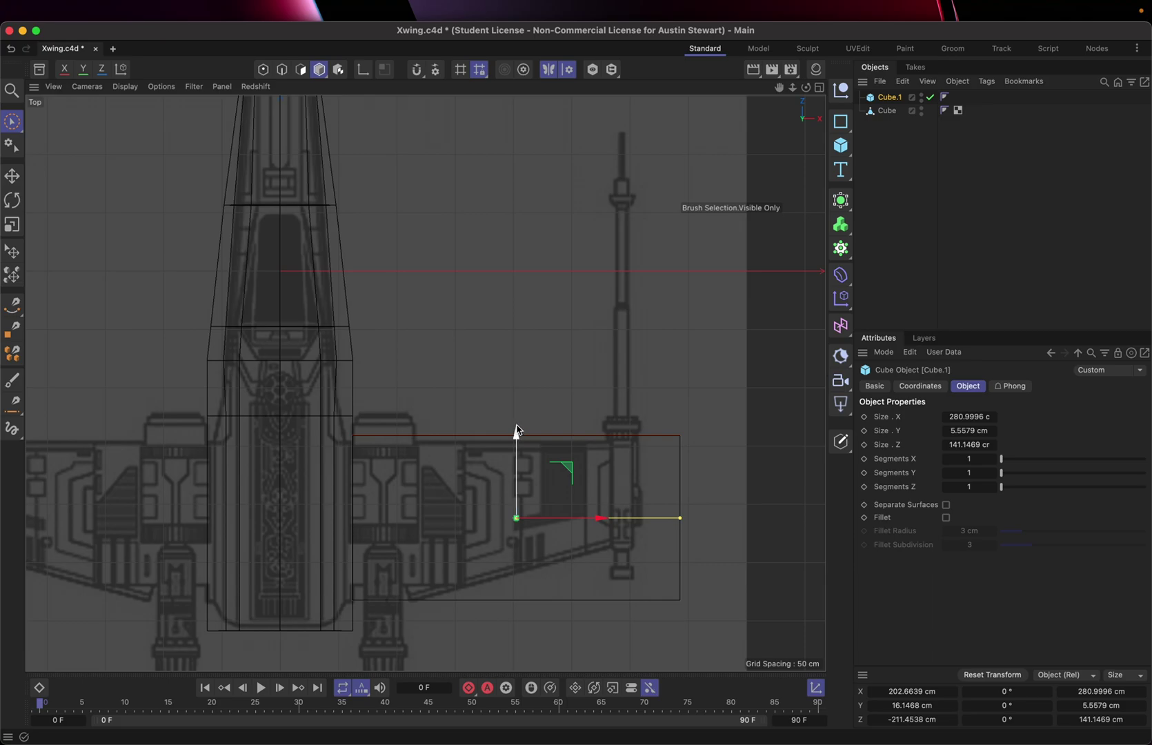
left_click_drag(518, 433, 518, 432)
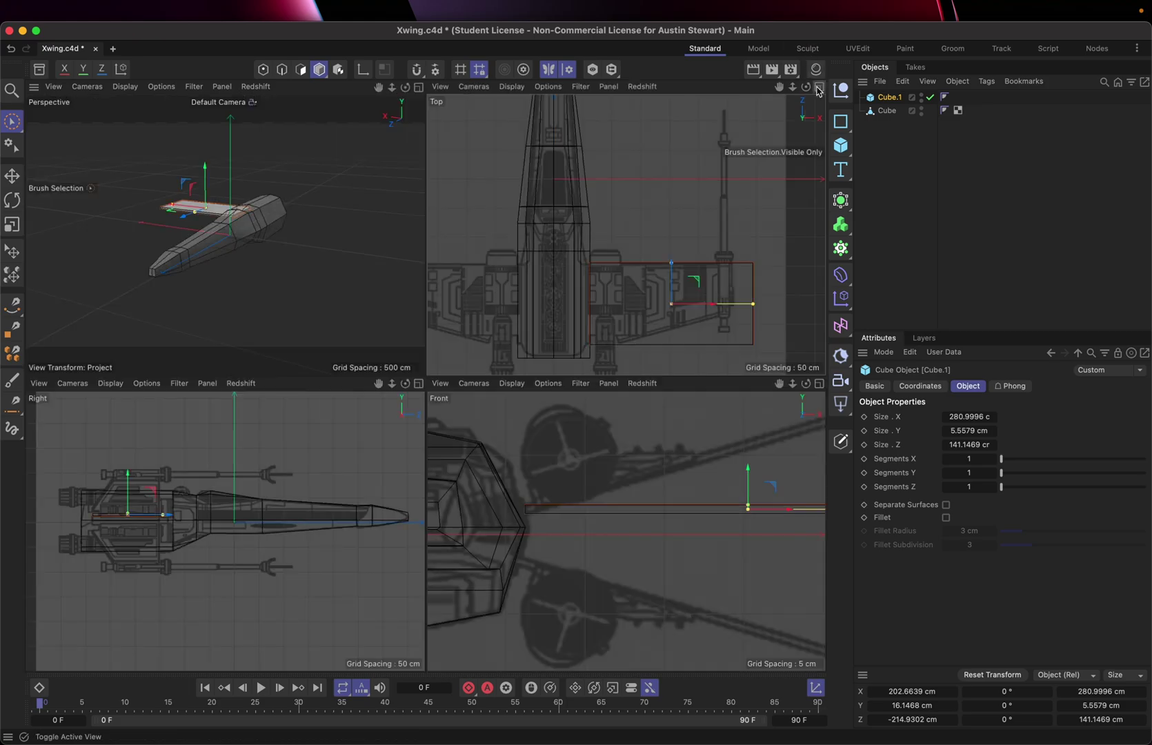
Step: Return to the four-view layout and convert the wing slab into an editable polygon object
left_click(819, 87)
key("c")
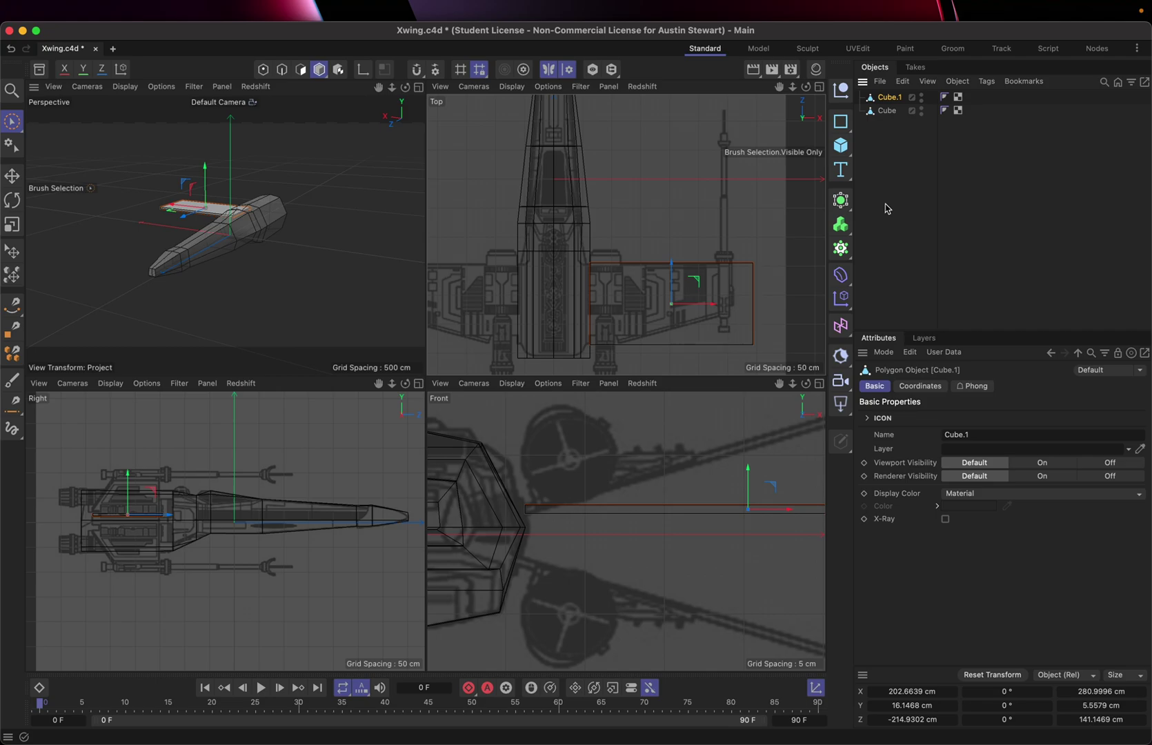
Step: Move the wing slab's axis to its inner end beside the fuselage, at about X 62.4 cm
left_click(361, 69)
left_click_drag(787, 512, 560, 522)
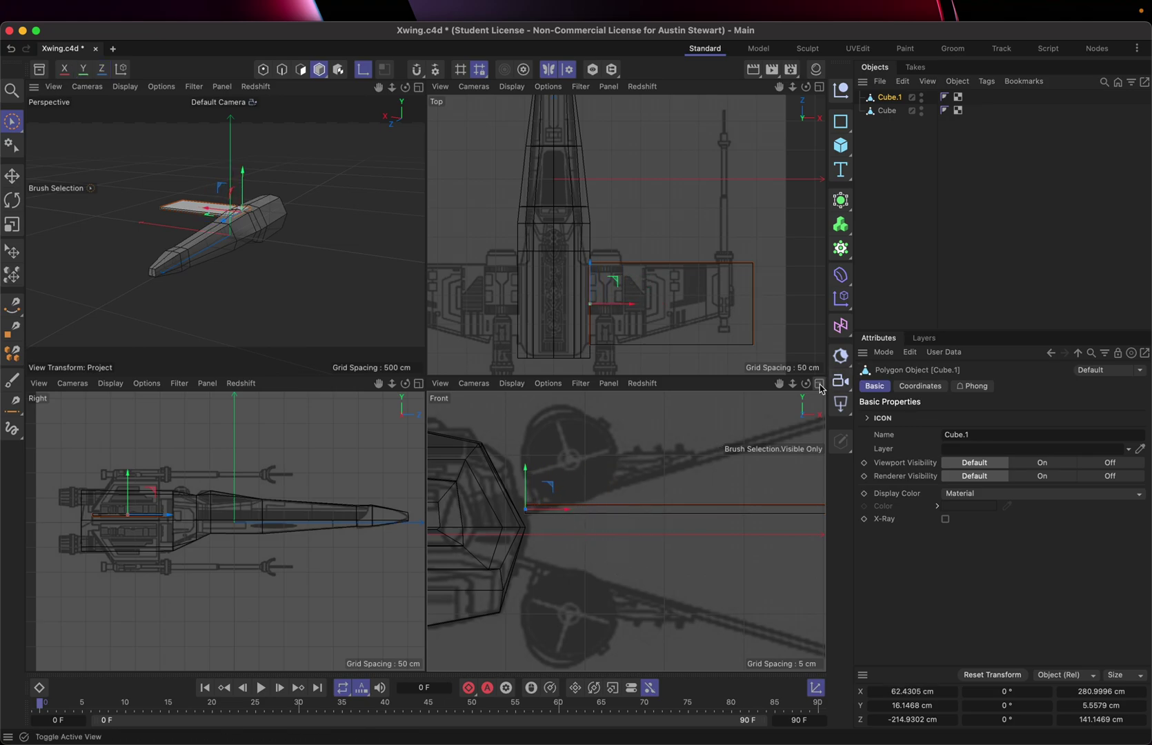
Step: With axis modification off, rotate the wing slab to a bank of about -16.3° to match the upper wing in the front reference
left_click(818, 383)
scroll(531, 436, "down", 1)
scroll(532, 436, "down", 3)
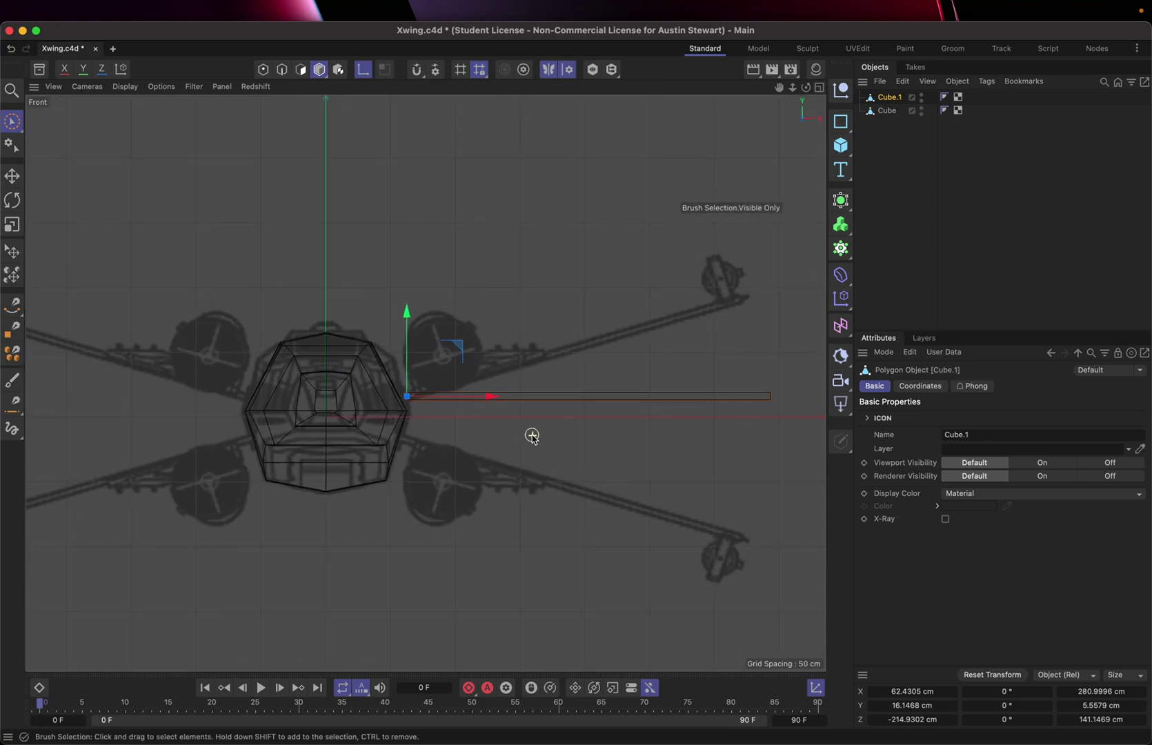
scroll(532, 436, "up", 1)
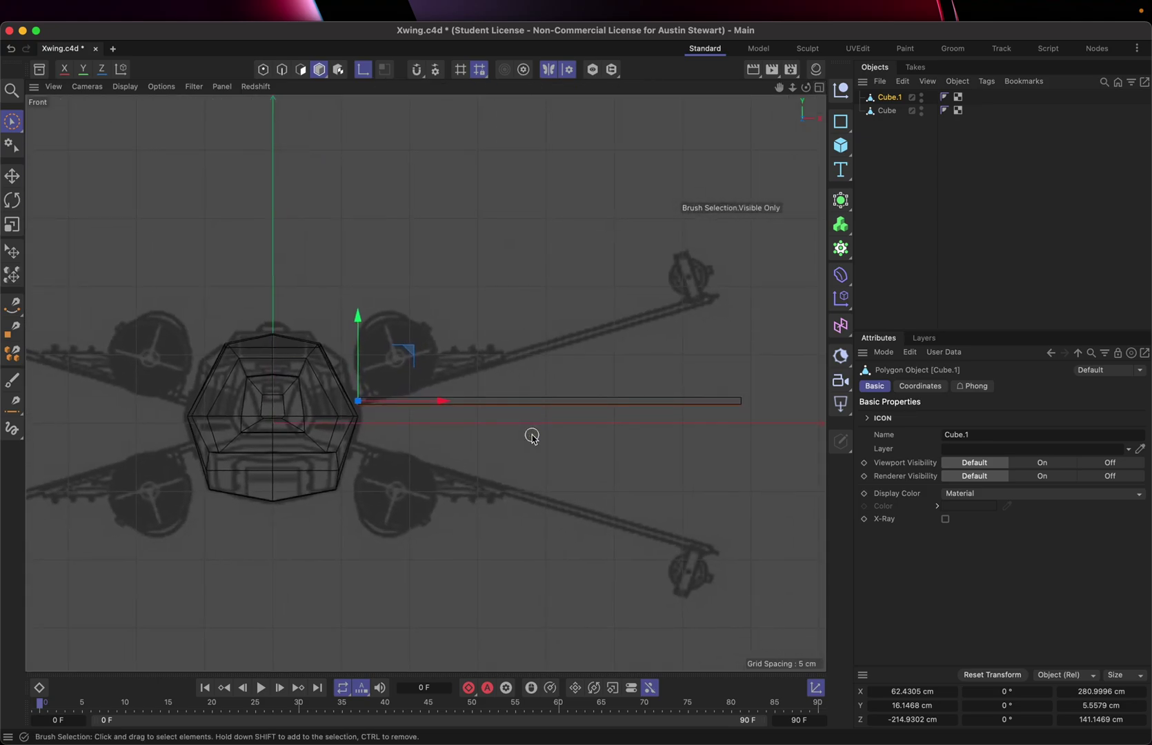
key("r")
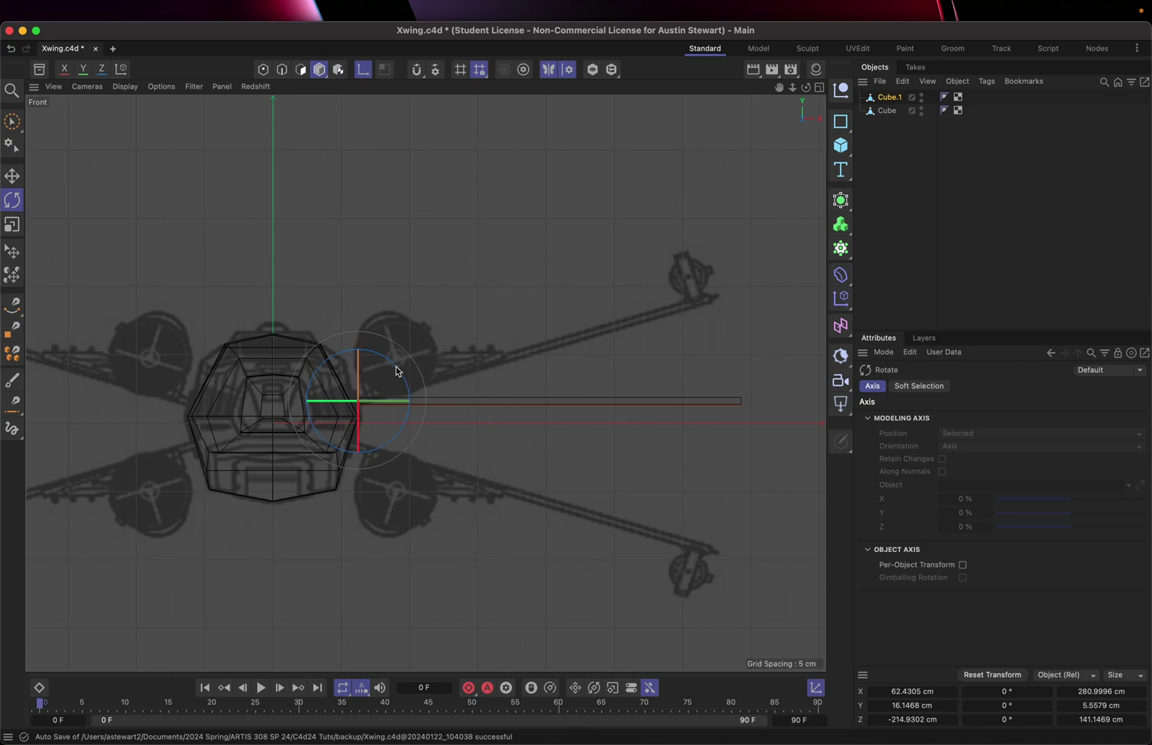
left_click_drag(394, 370, 350, 325)
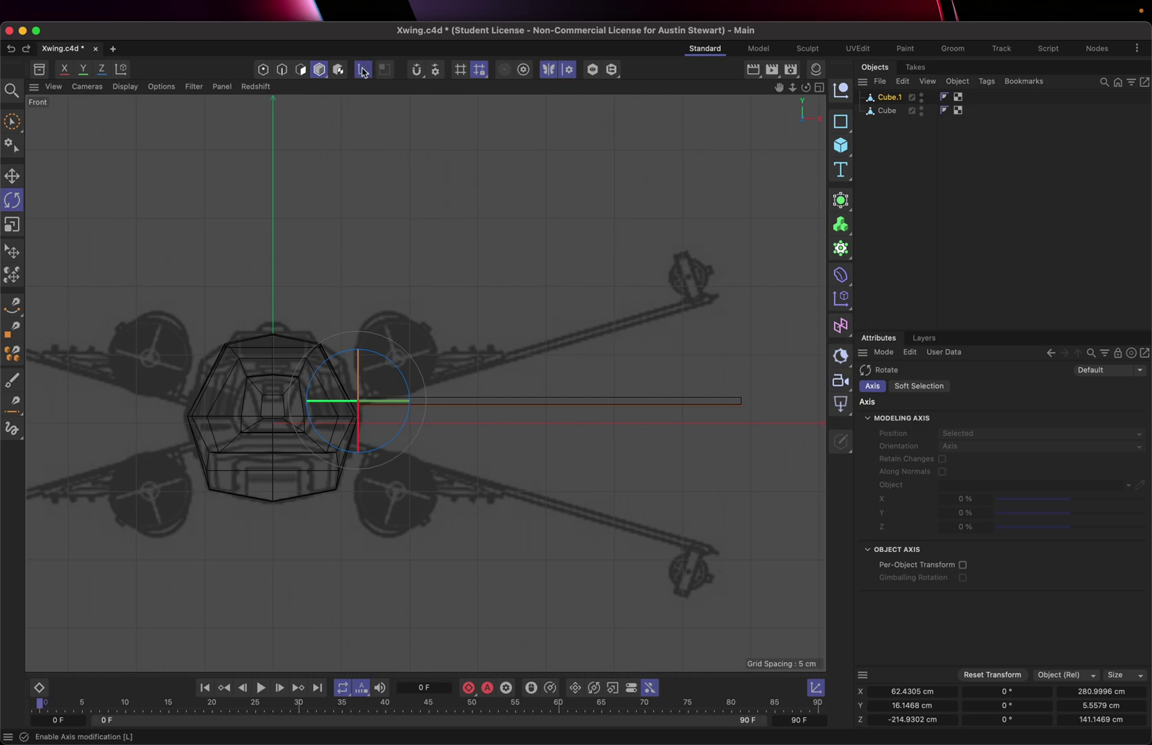
left_click(362, 69)
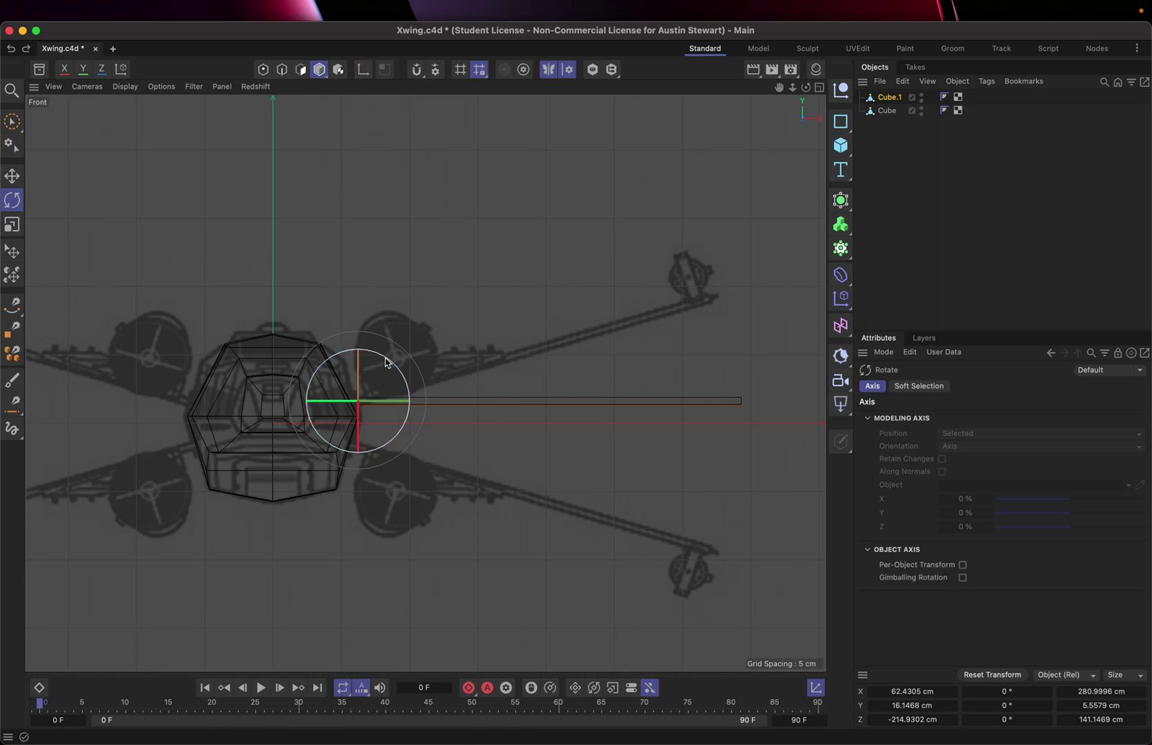
mouse_move(387, 362)
left_mouse_down()
mouse_move(378, 347)
mouse_move(370, 362)
left_mouse_up()
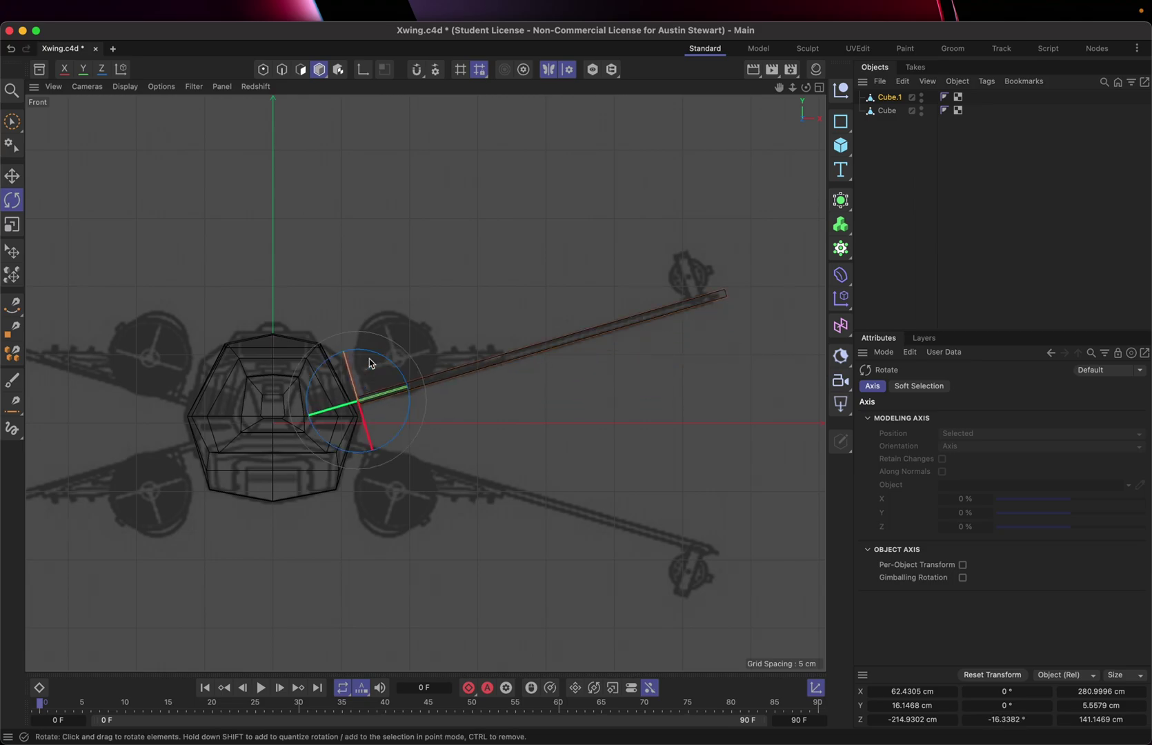
scroll(575, 347, "up", 5)
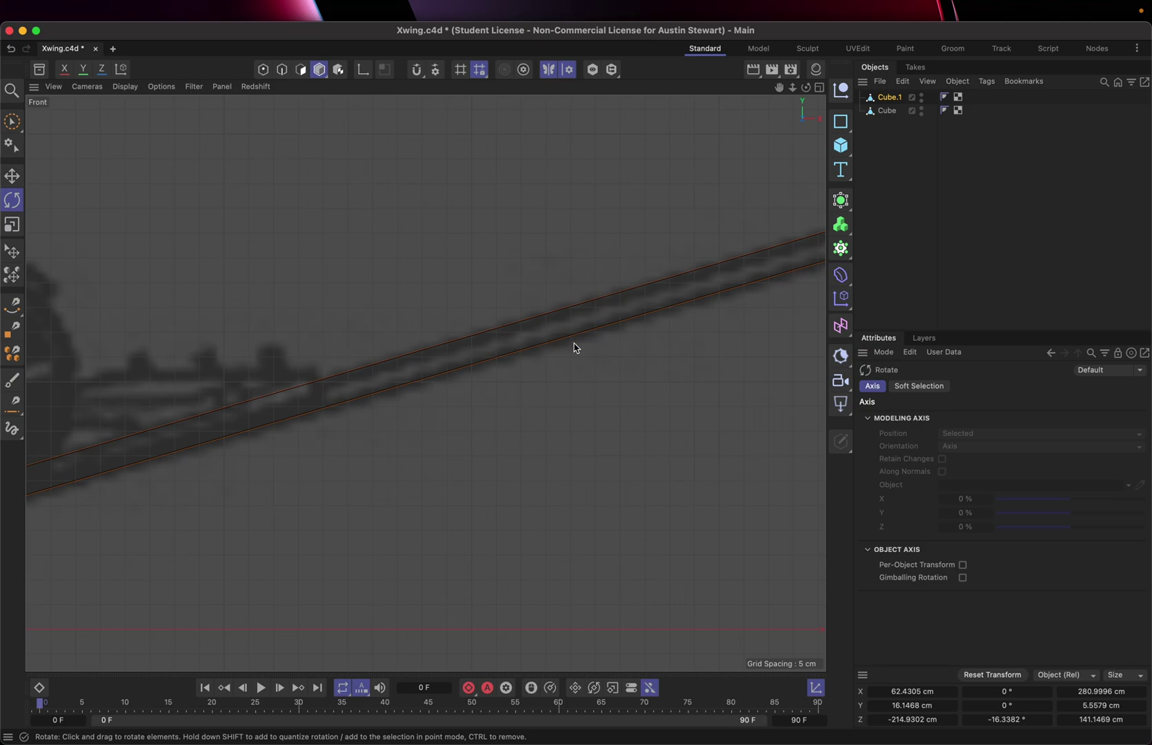
scroll(574, 347, "down", 5)
scroll(574, 347, "up", 5)
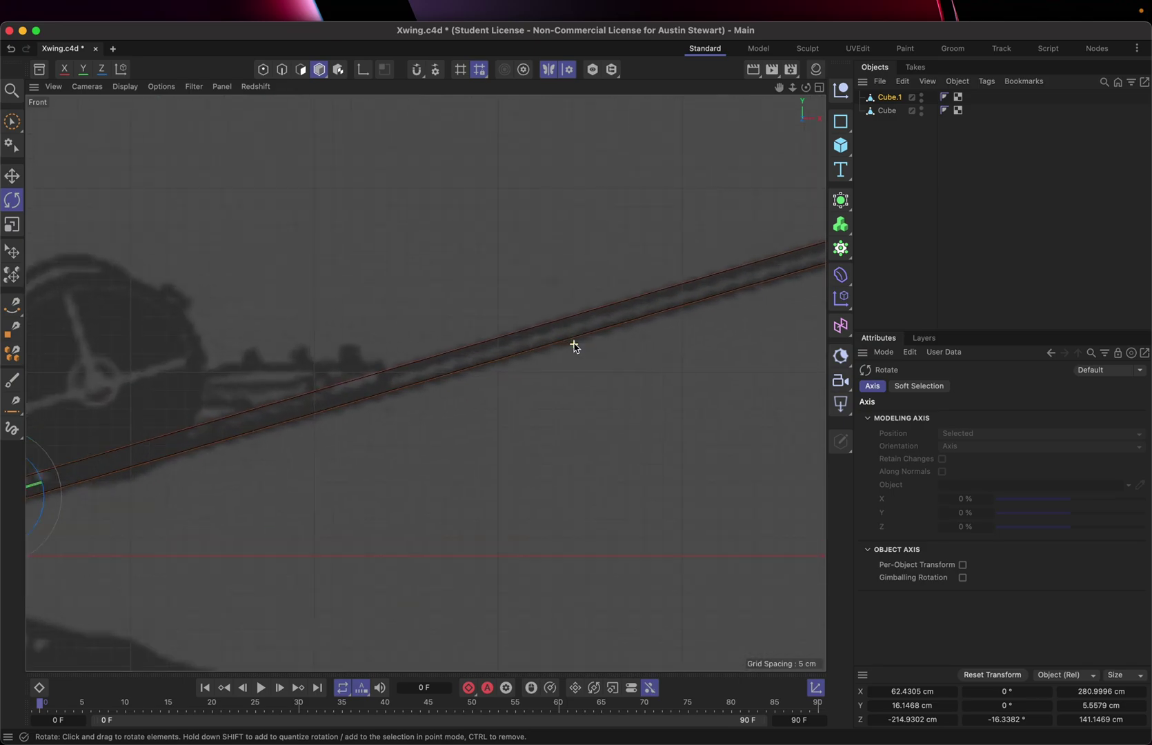
scroll(575, 347, "down", 5)
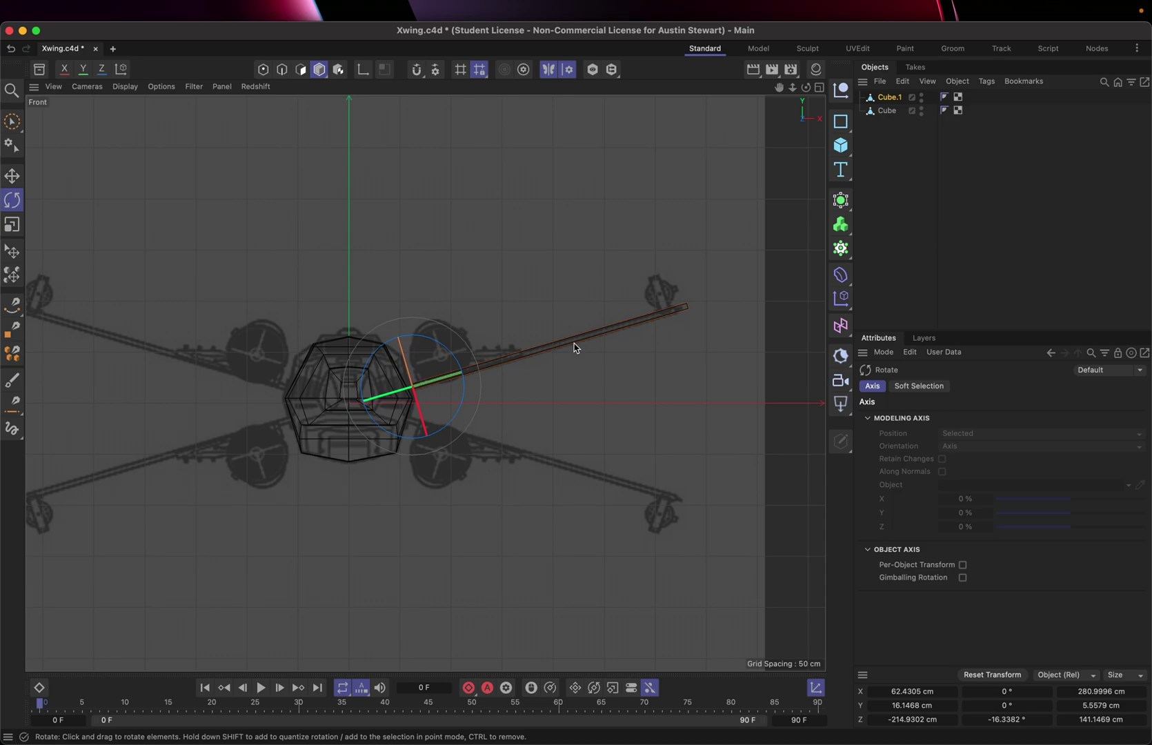
Step: In the front view, shorten the wing by moving its four outer-end points inward to about X 271.9 cm, at the reference wing tip
left_click(820, 87)
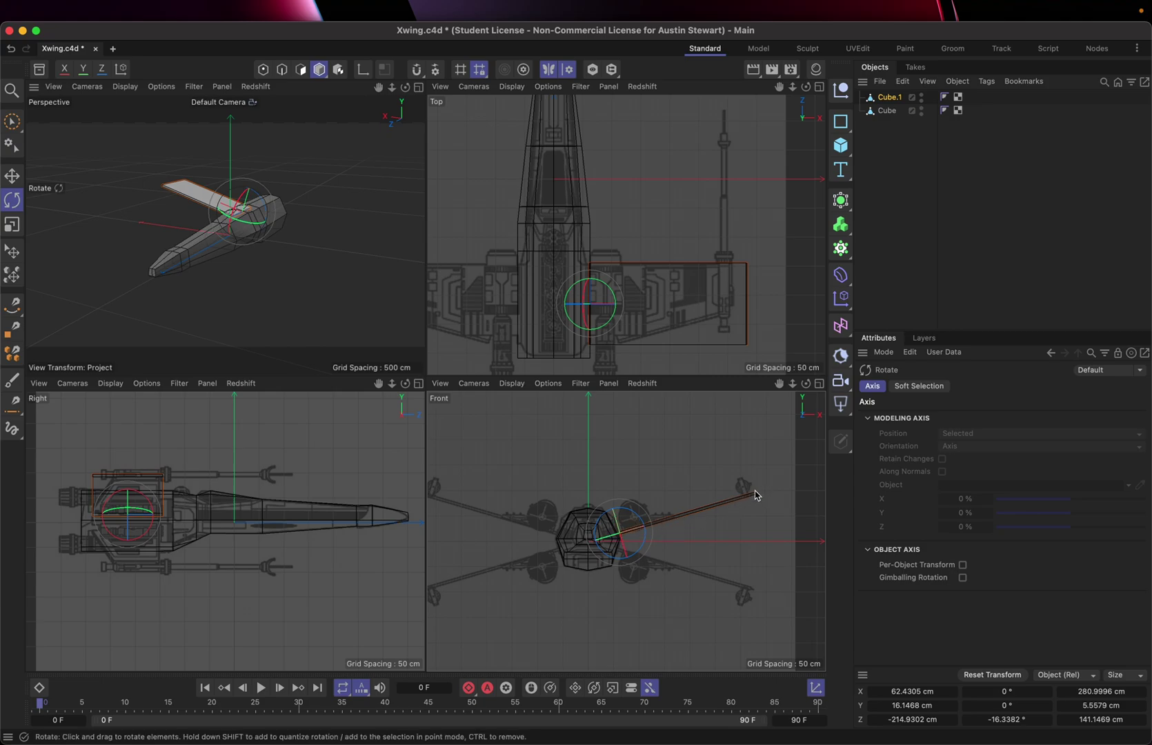
scroll(750, 506, "up", 10)
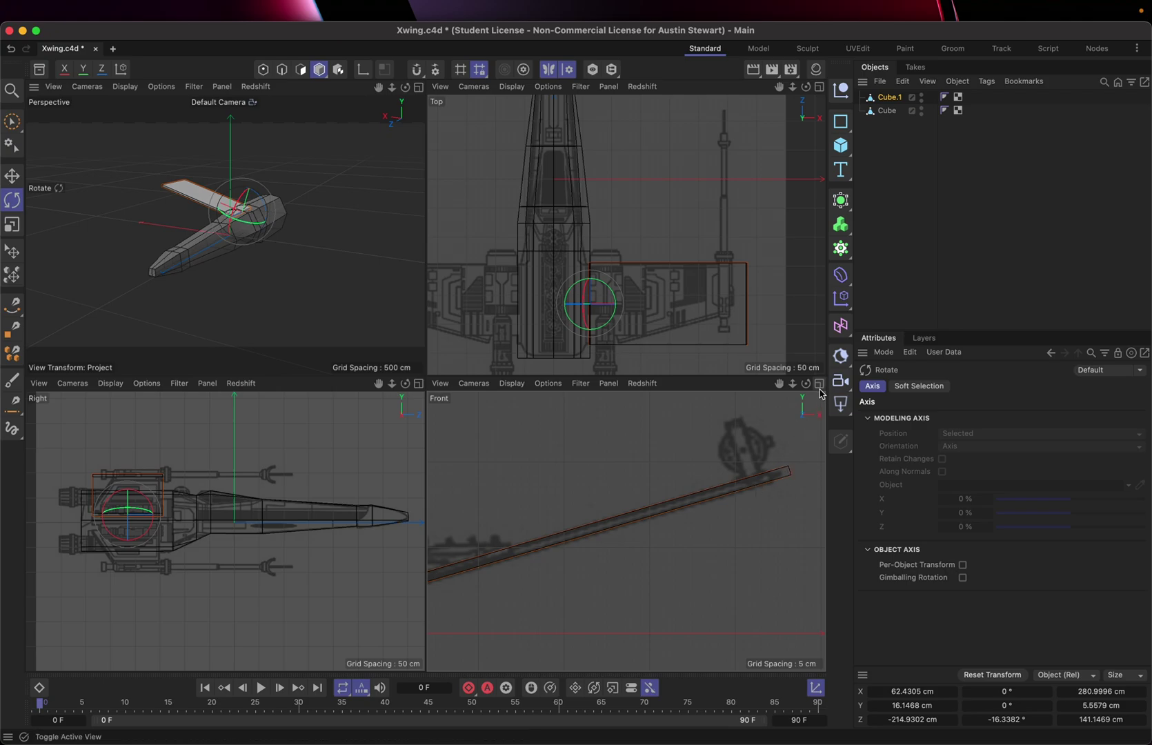
left_click(820, 385)
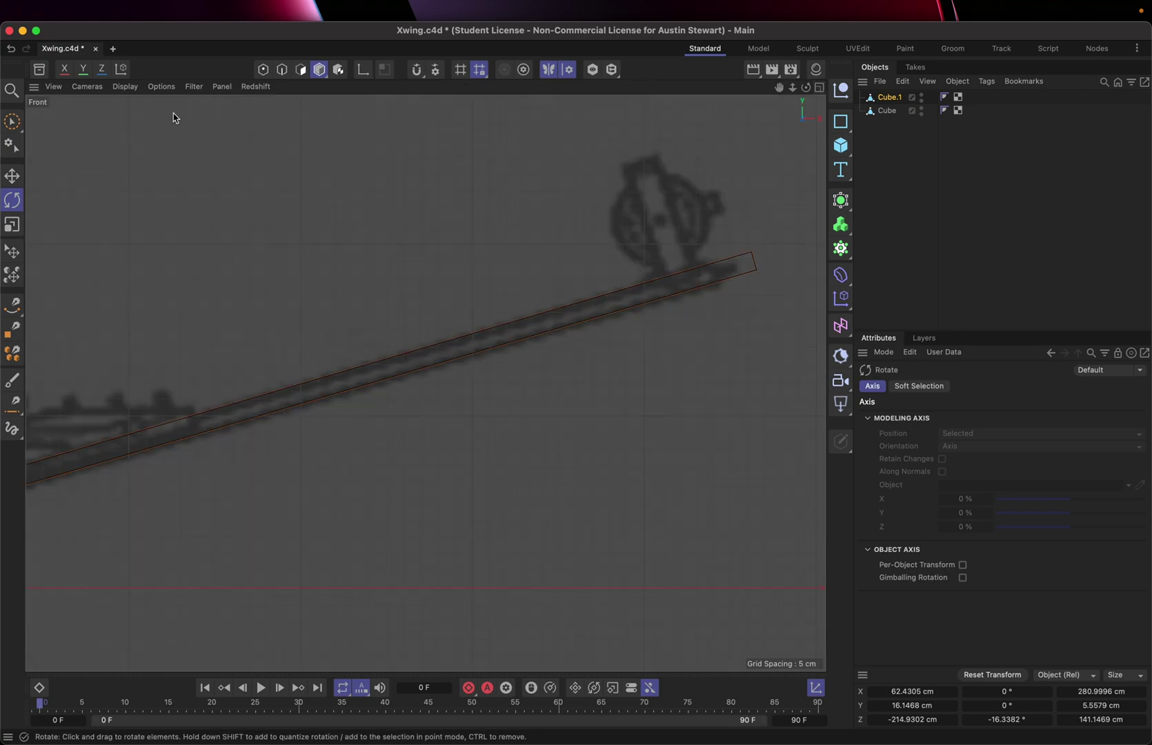
left_click(263, 70)
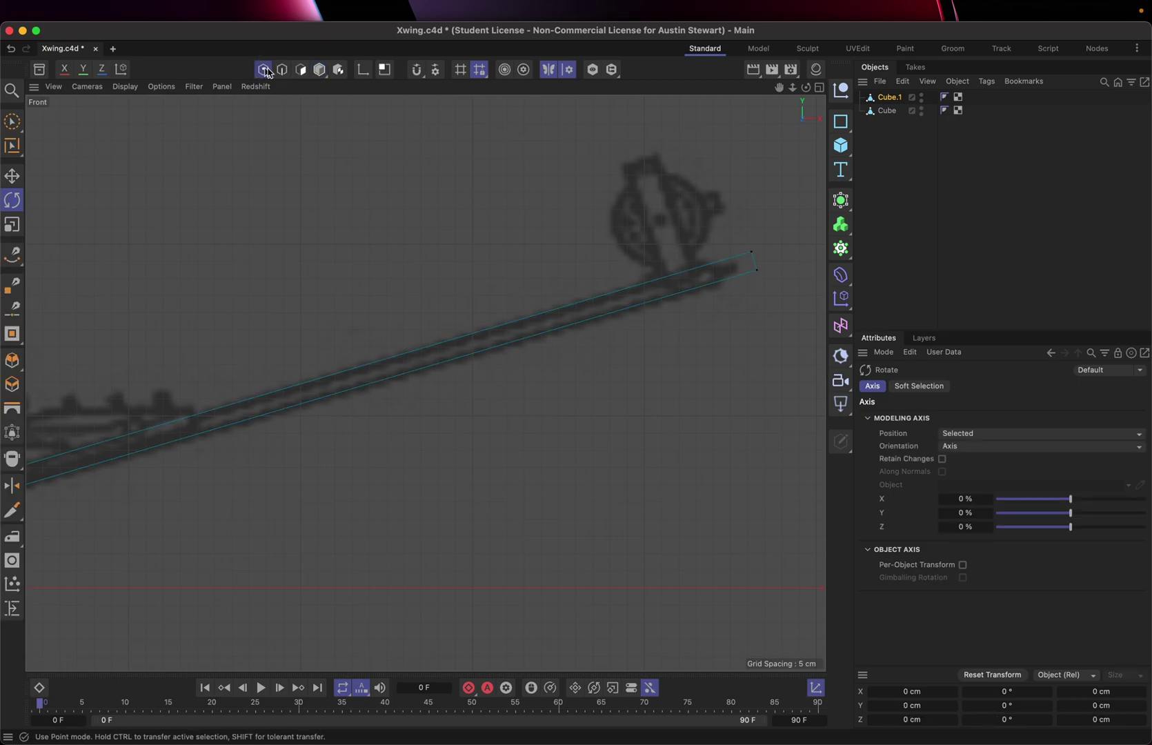
key("space")
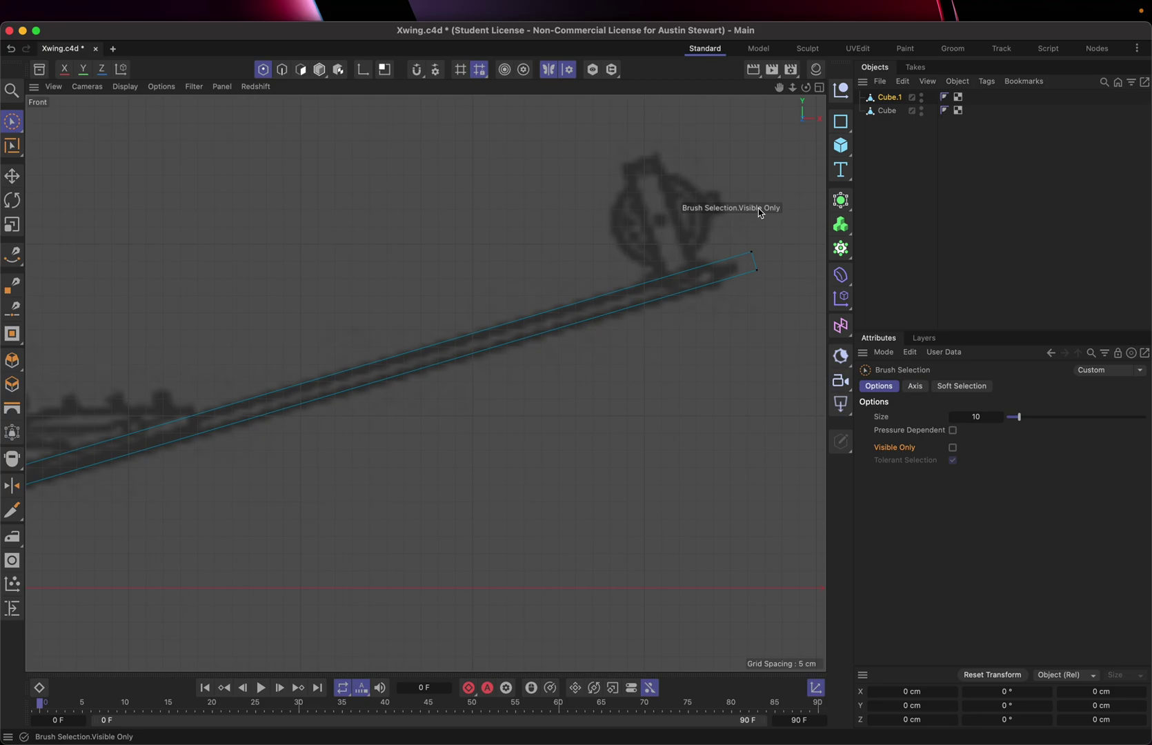
left_click(750, 257)
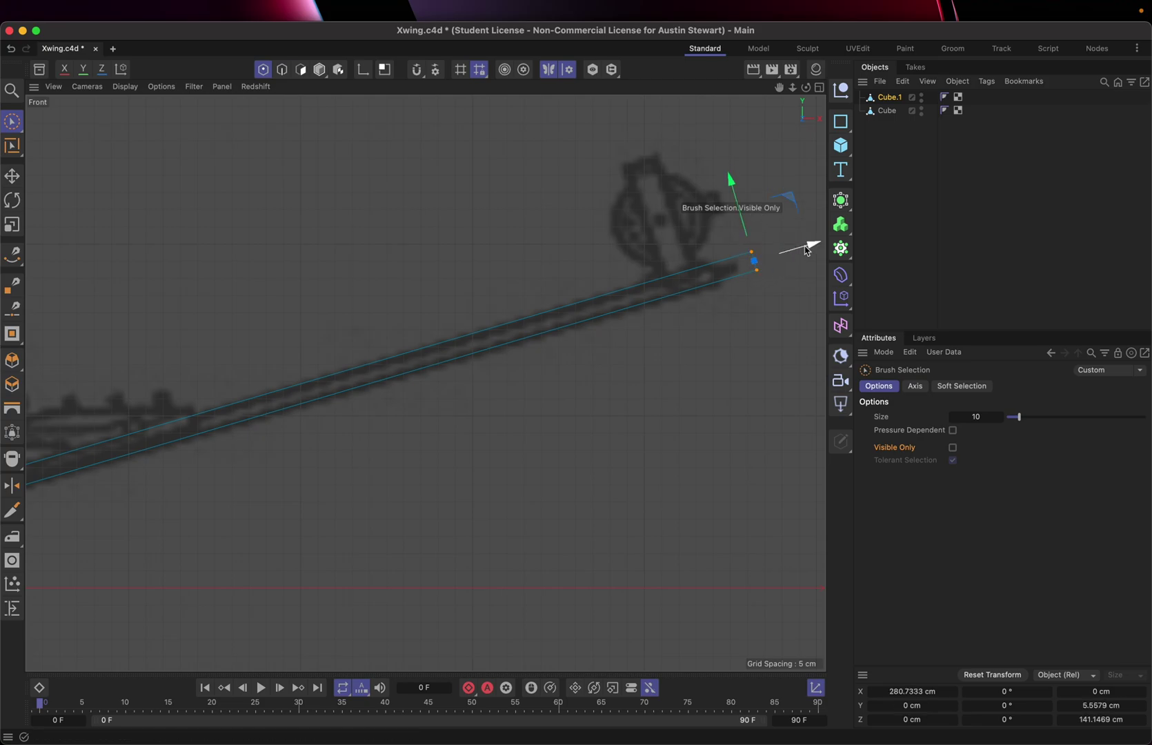
left_click_drag(812, 246, 778, 247)
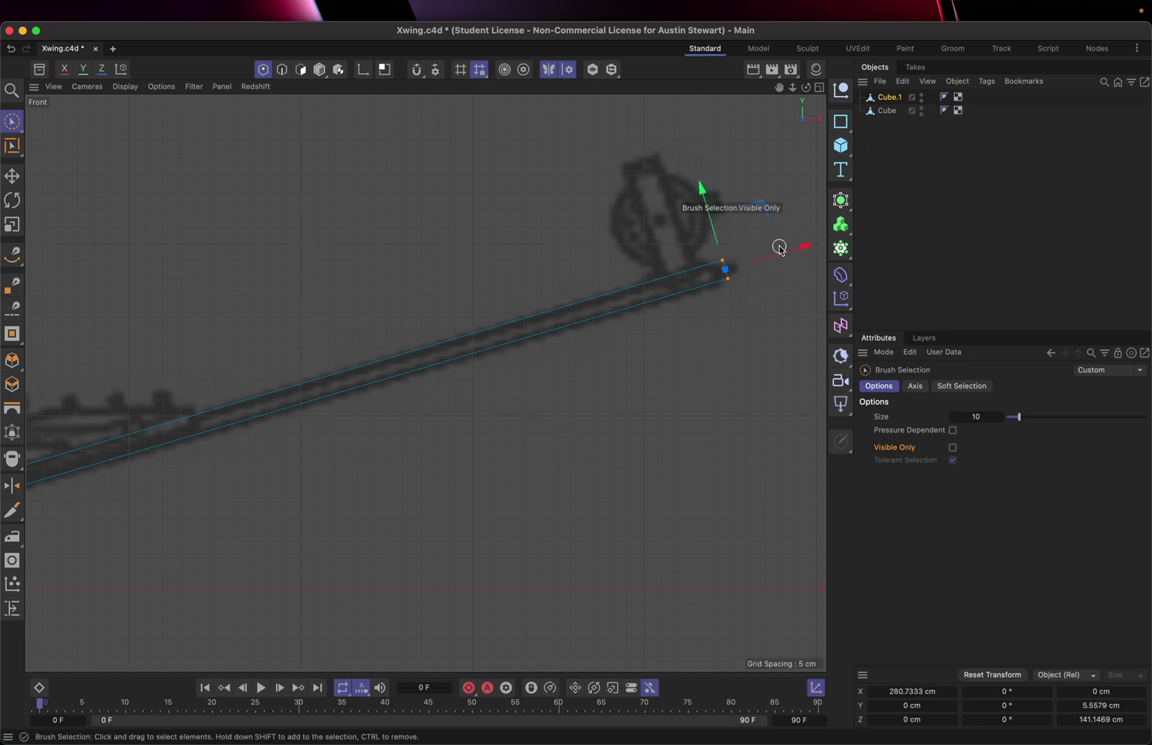
Step: In the top view, move the wing tip's two rear points forward about 59 cm to taper the trailing edge along the reference
left_click(819, 87)
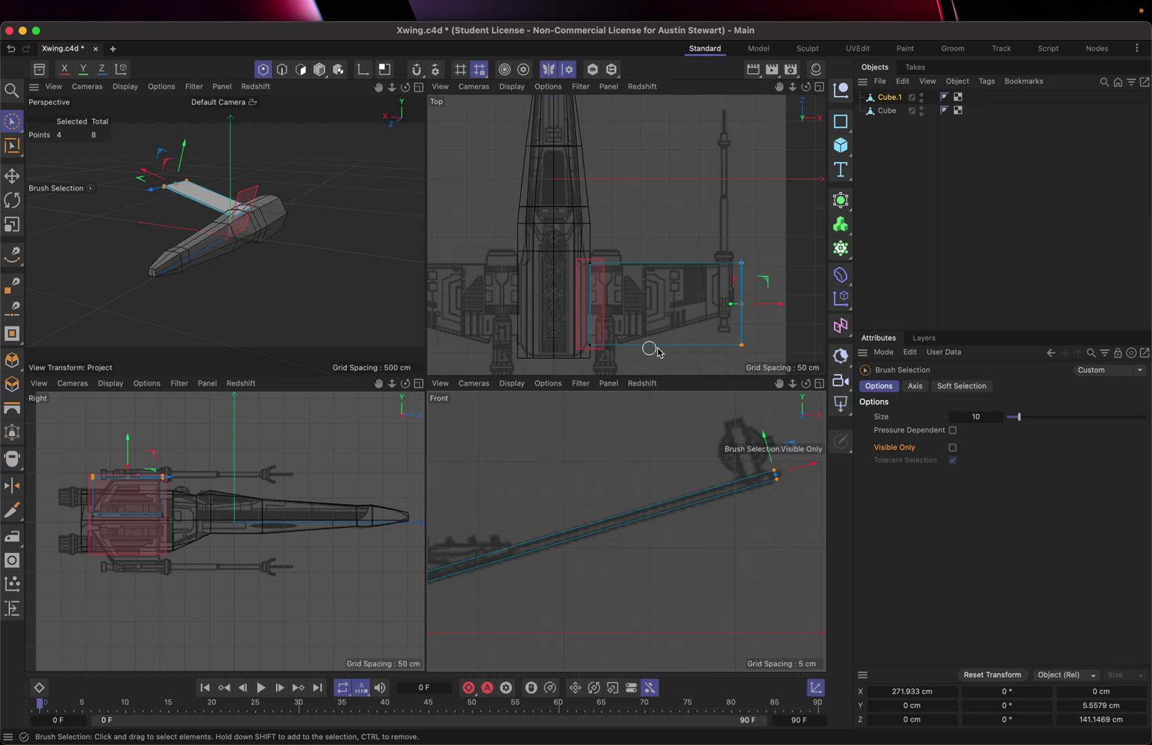
left_click(739, 343)
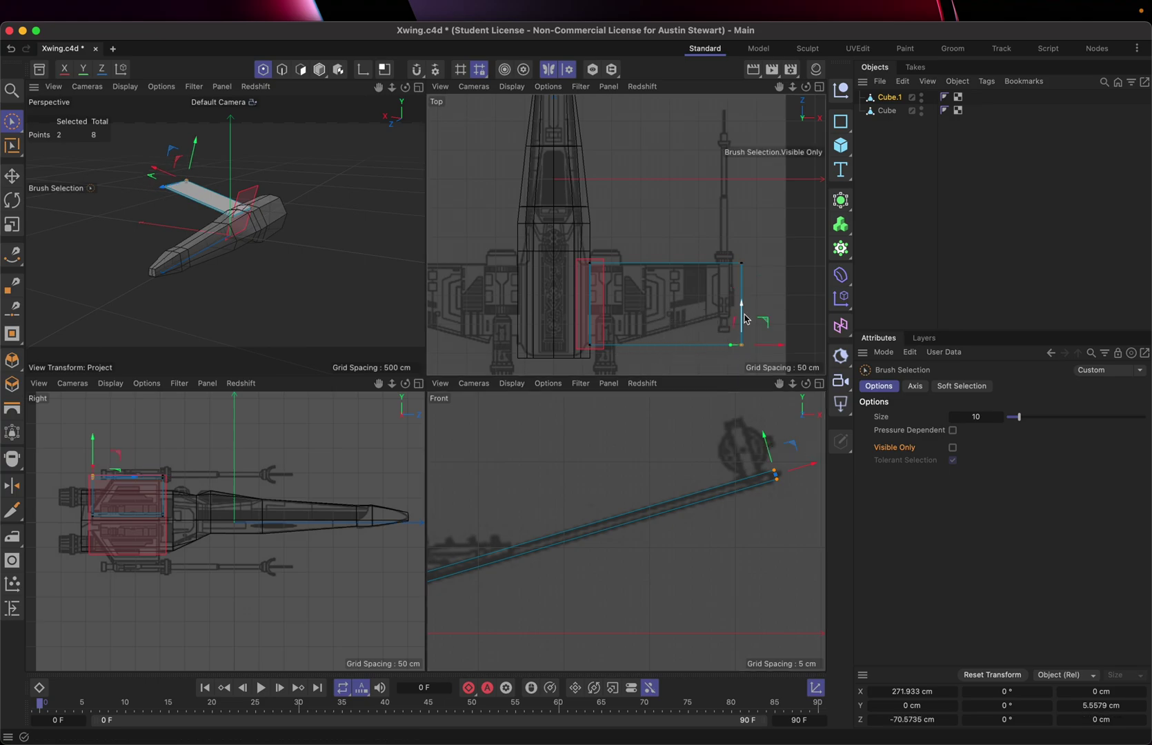
left_click_drag(742, 307, 742, 271)
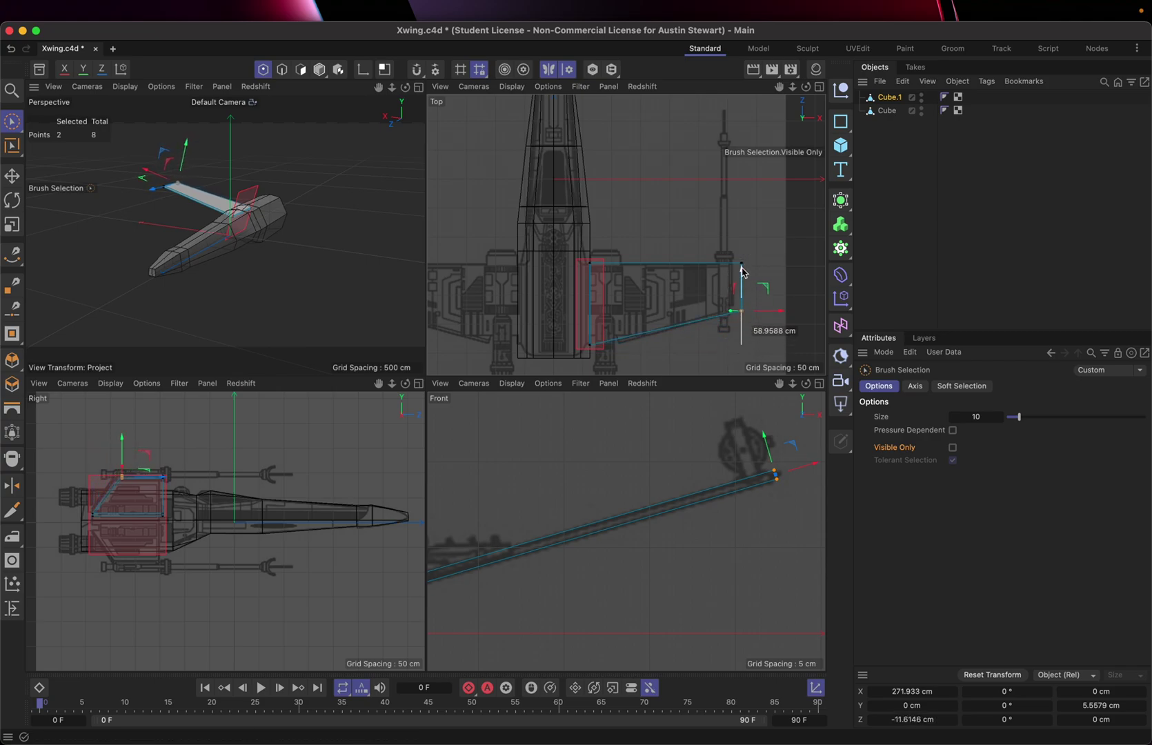
key("Escape")
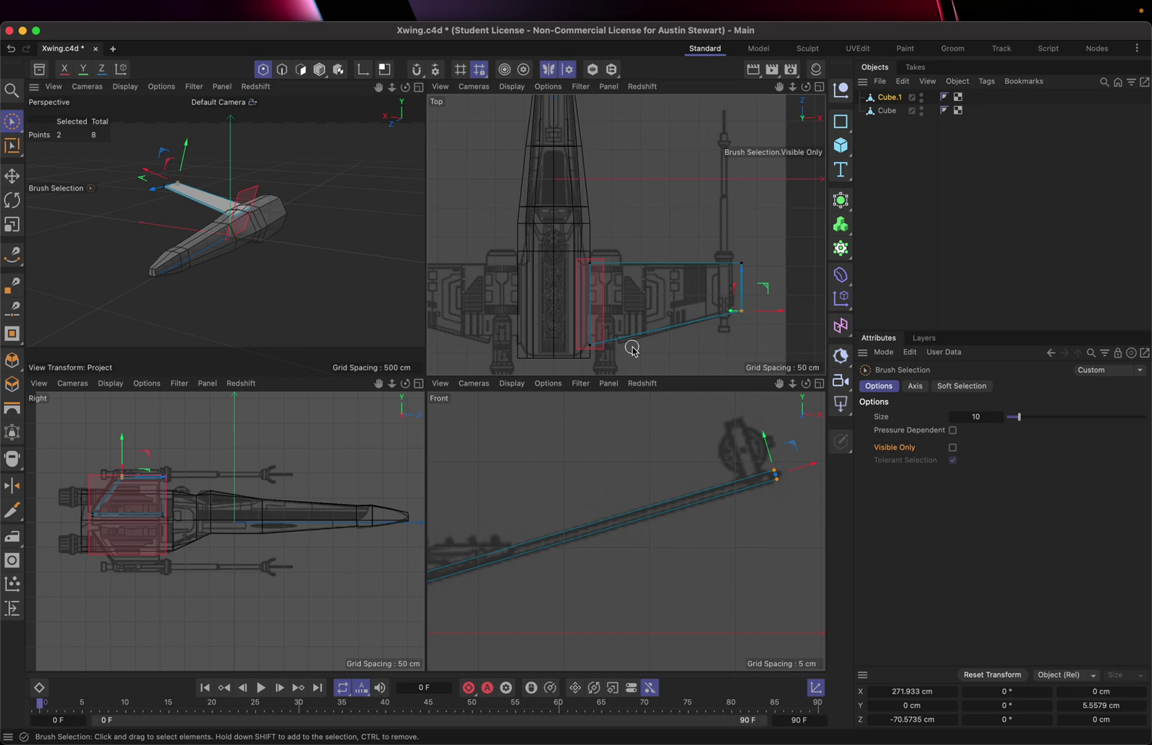
Step: Add a loop cut across the wing just outboard of the engine, where the trailing edge changes direction, about 54.5 cm along its length
scroll(633, 352, "up", 2)
scroll(633, 350, "up", 8)
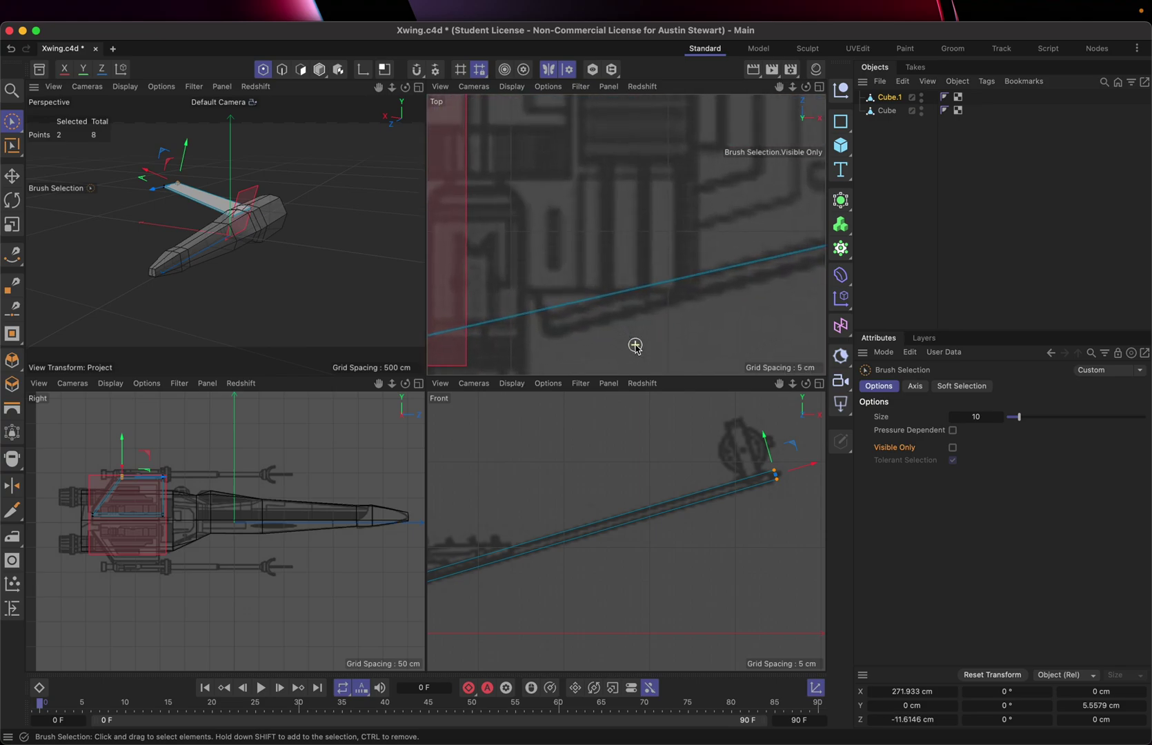
scroll(634, 347, "down", 10)
scroll(634, 346, "up", 6)
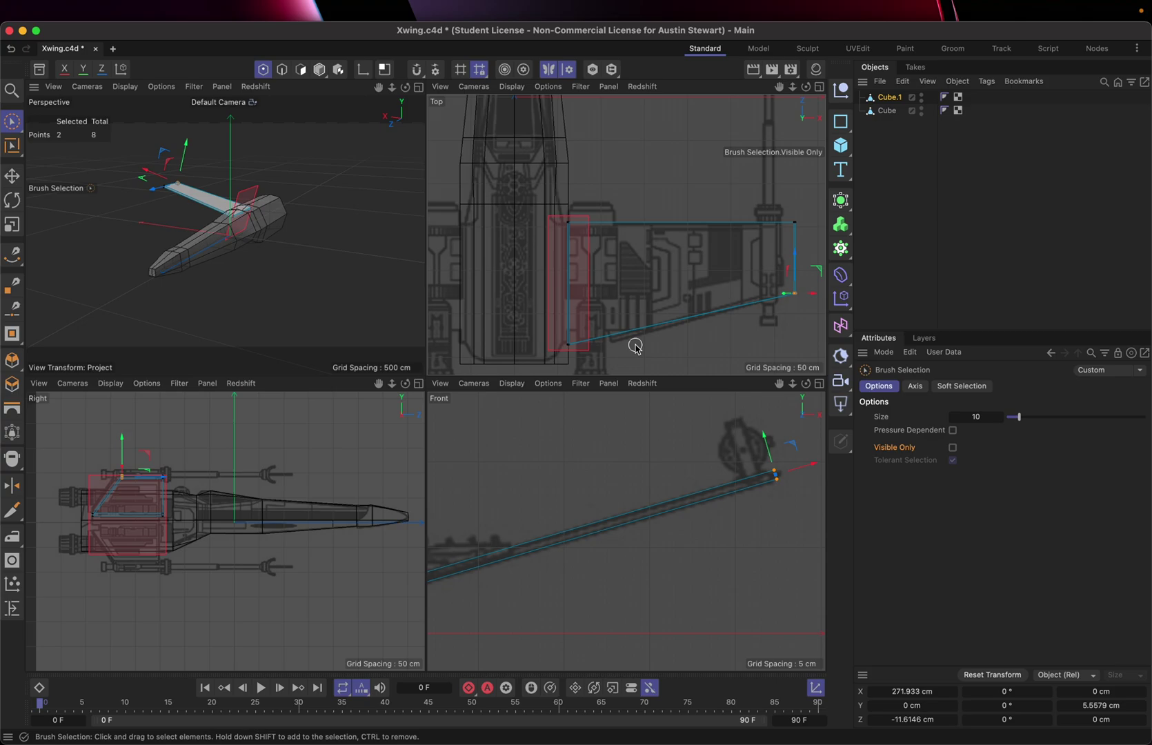
key("k")
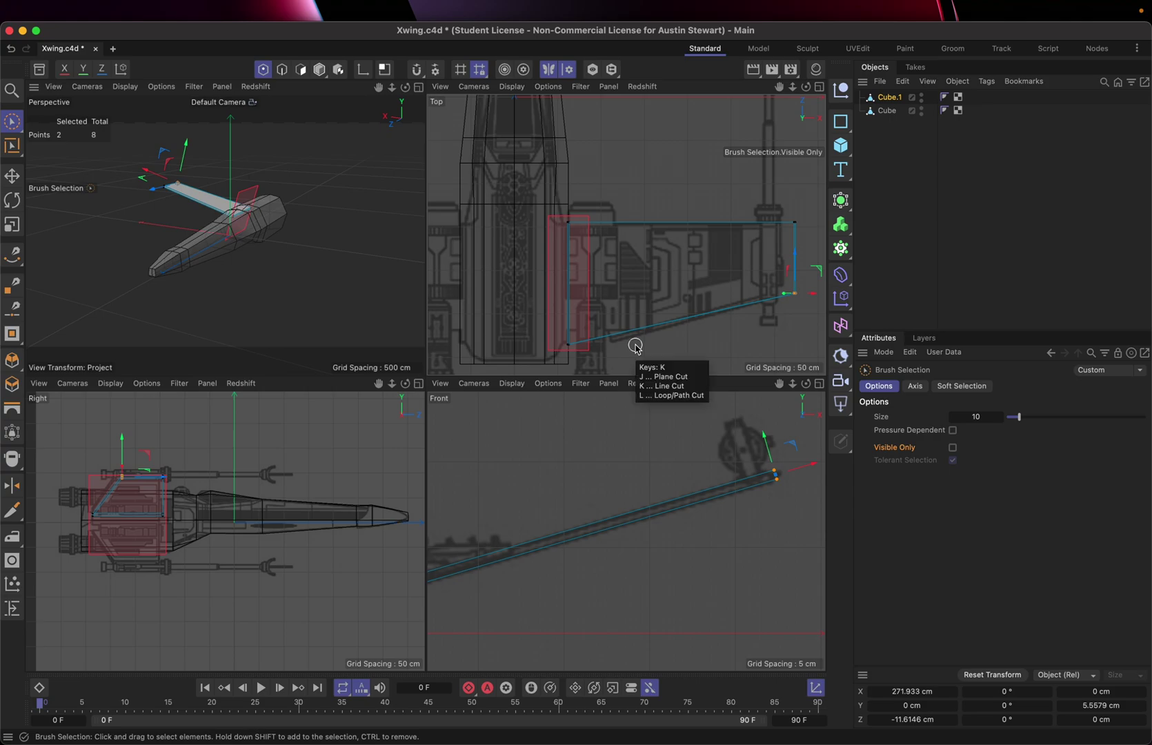
key("l")
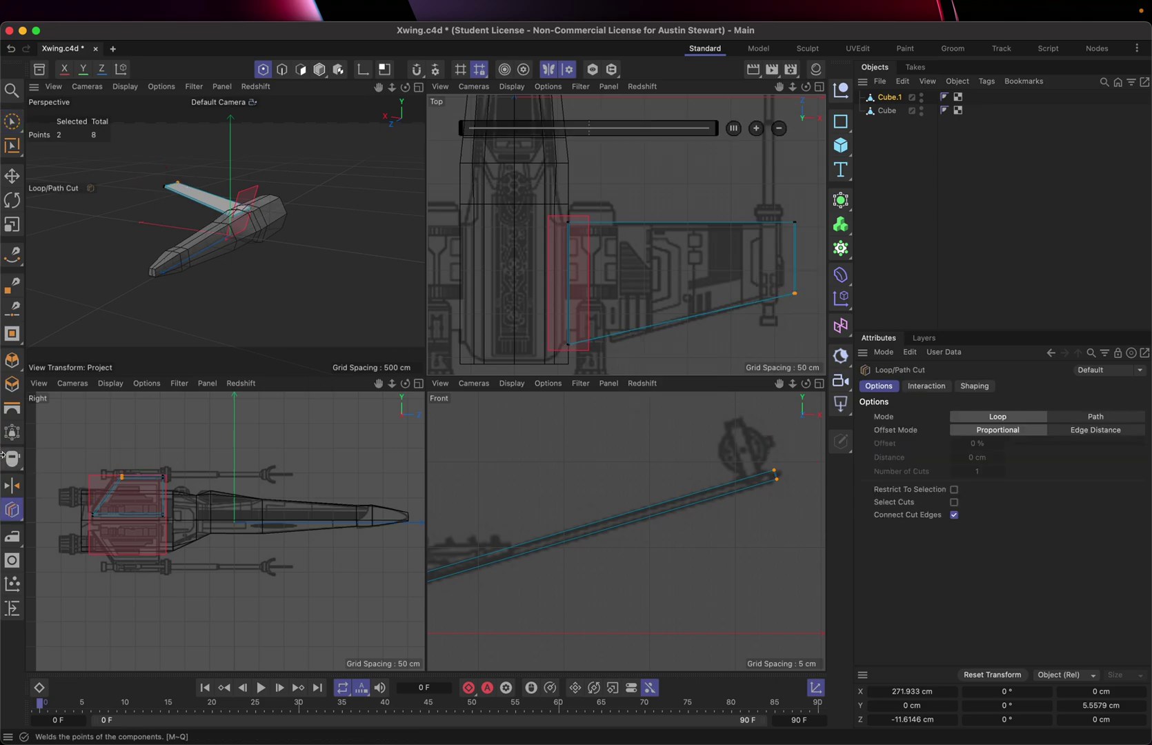
left_click(8, 510)
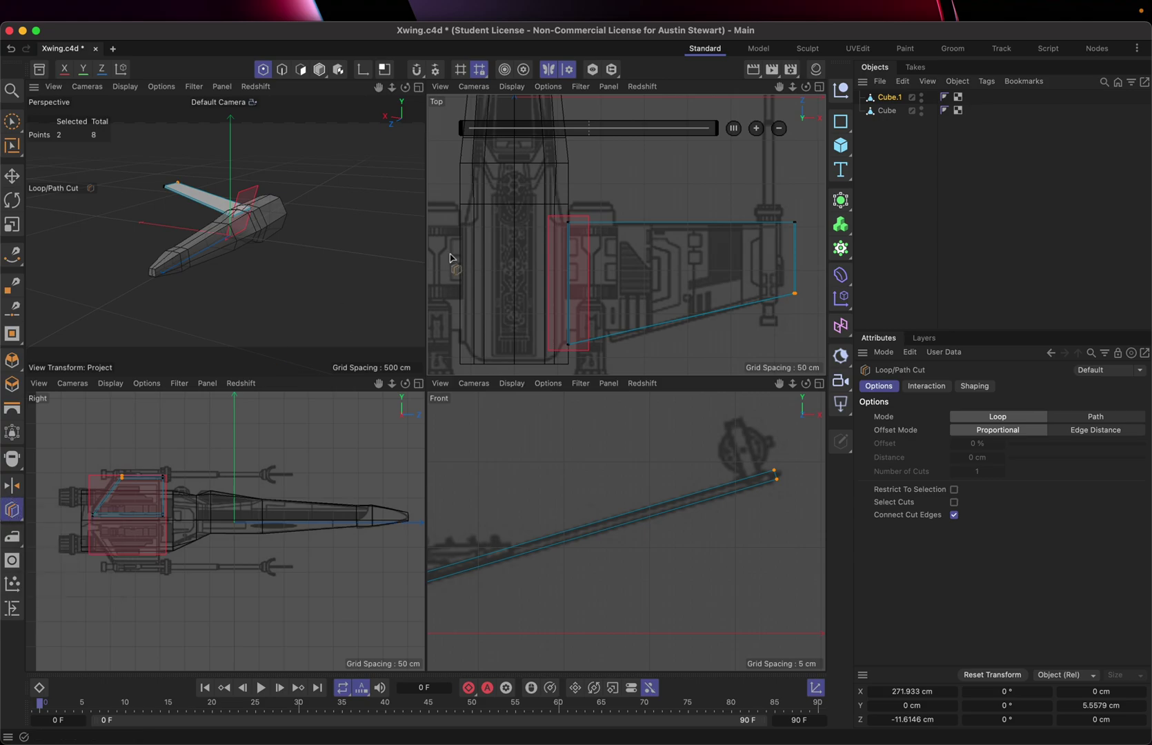
left_click(614, 338)
Step: Move the two rear points of the new cut slightly backward onto the corner of the reference wing's trailing edge
scroll(607, 303, "up", 10)
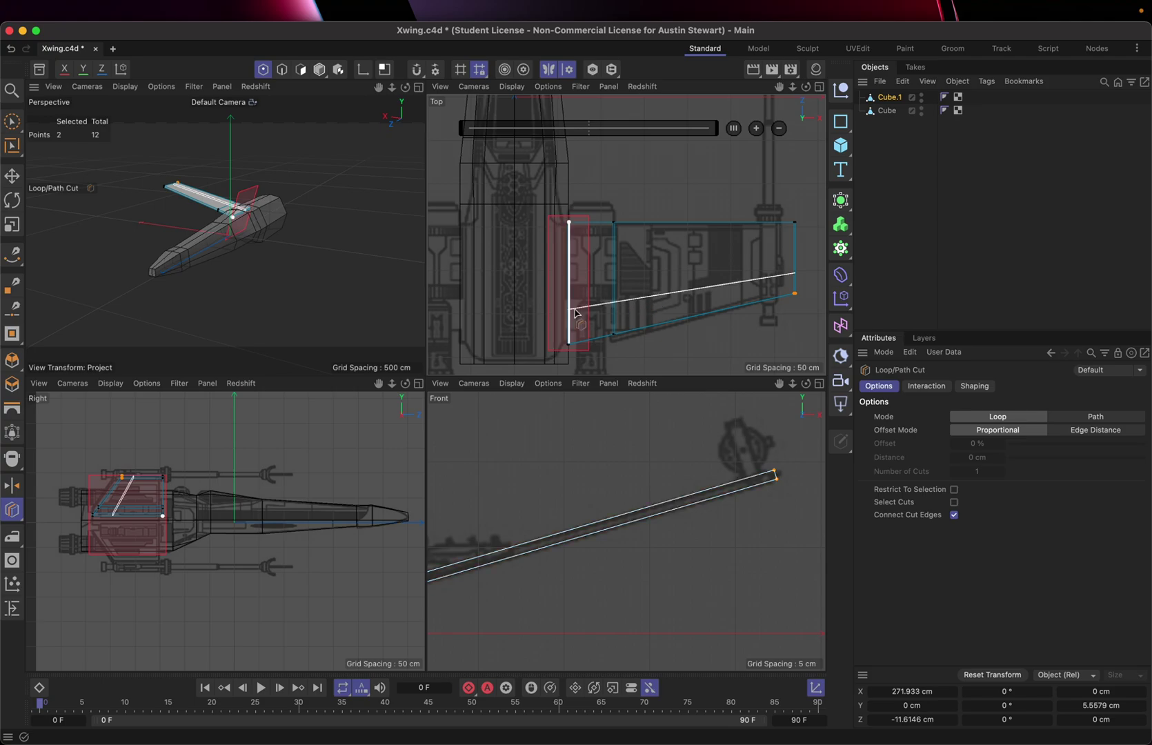
scroll(574, 312, "down", 3)
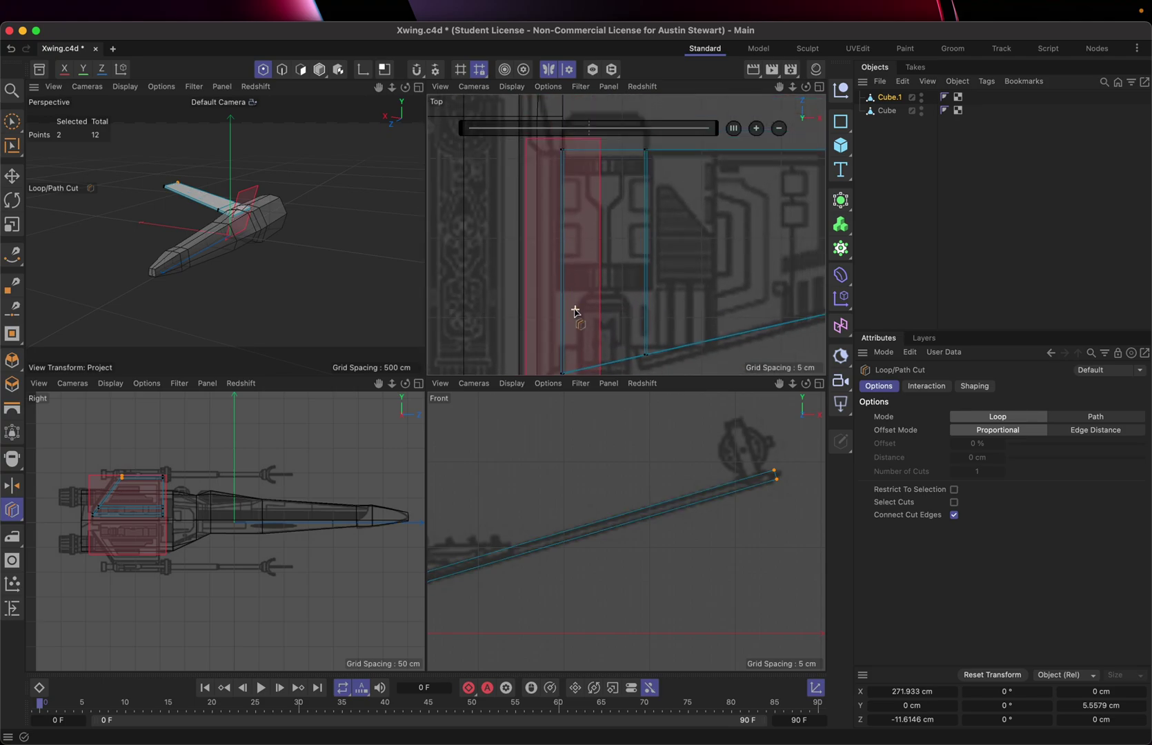
scroll(574, 313, "up", 2)
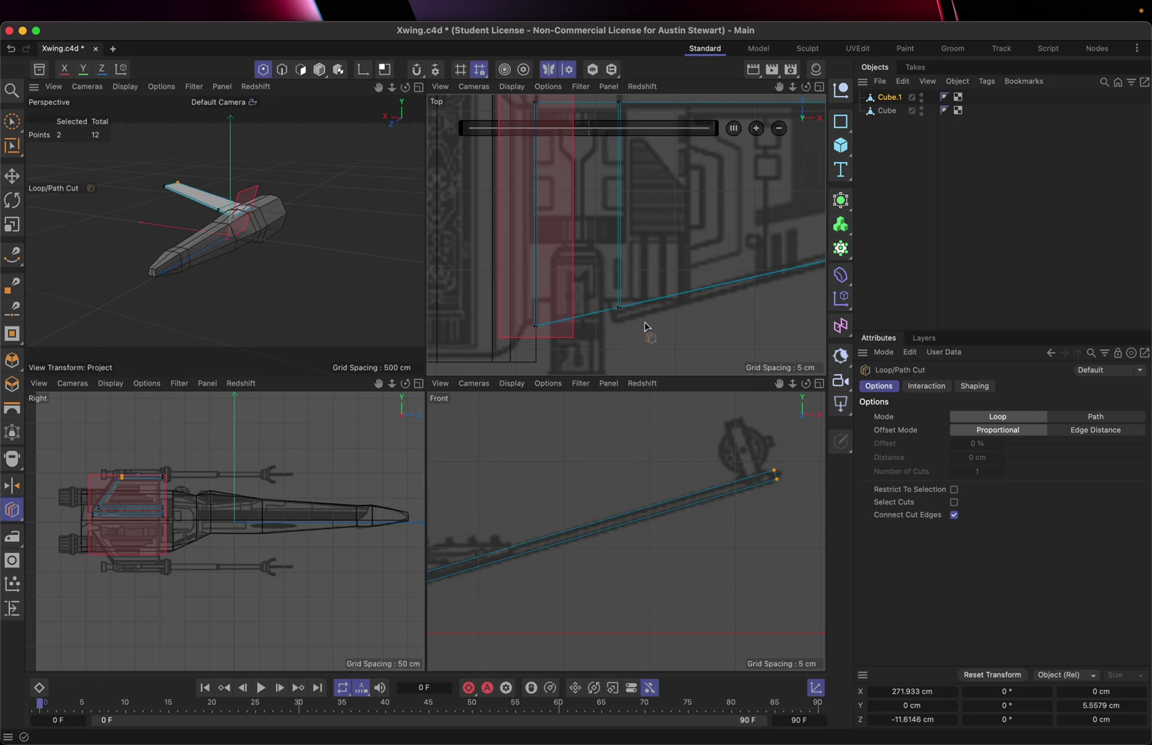
key("9")
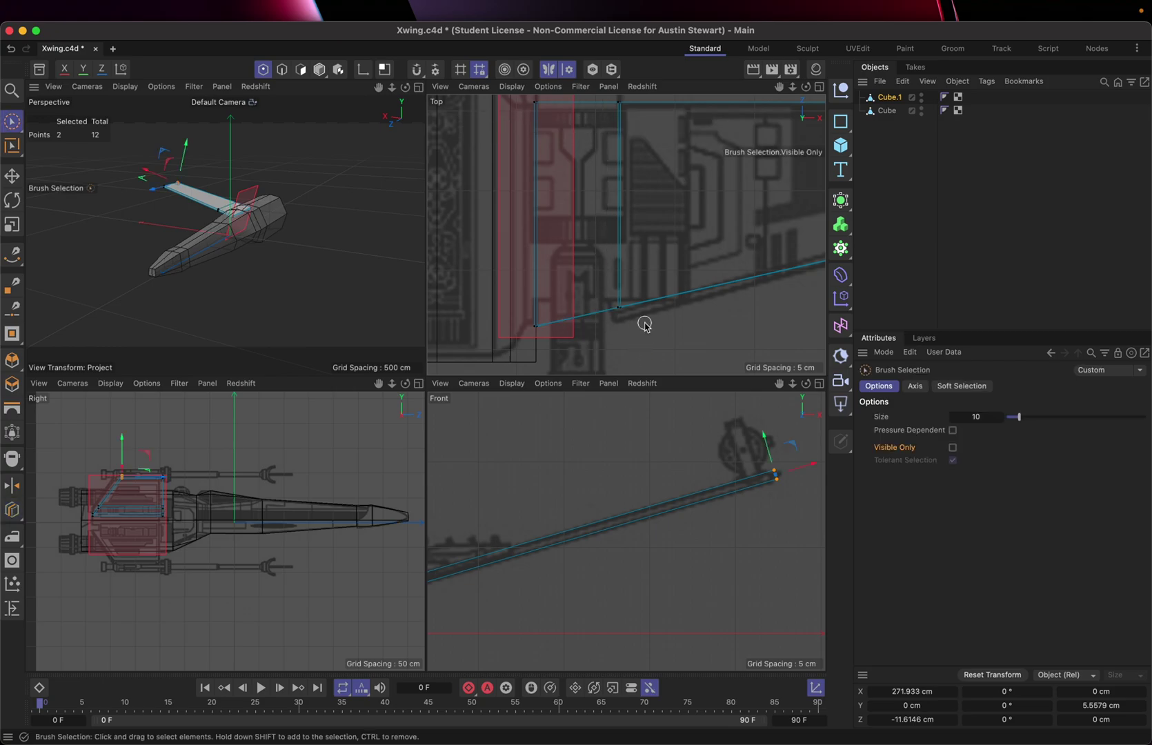
left_click(617, 301)
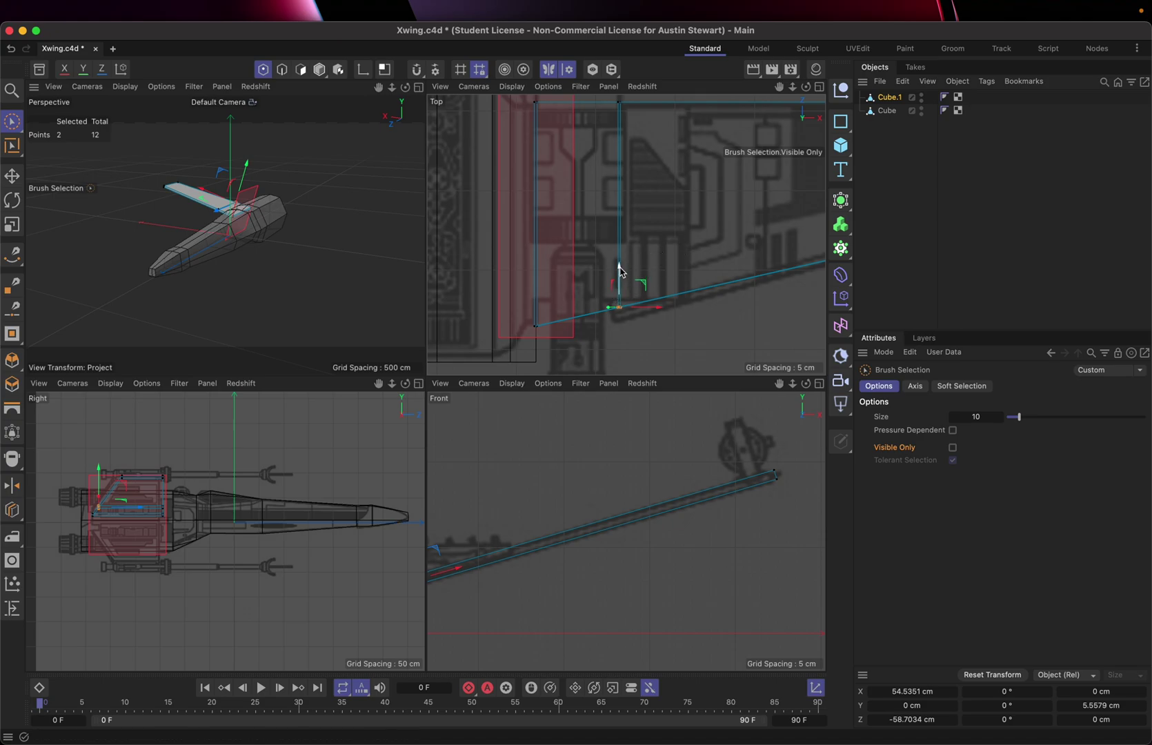
left_click_drag(619, 271, 618, 281)
Step: Move the two rear points at the wing's inner end forward to about Z -54.5 cm
left_click(535, 326)
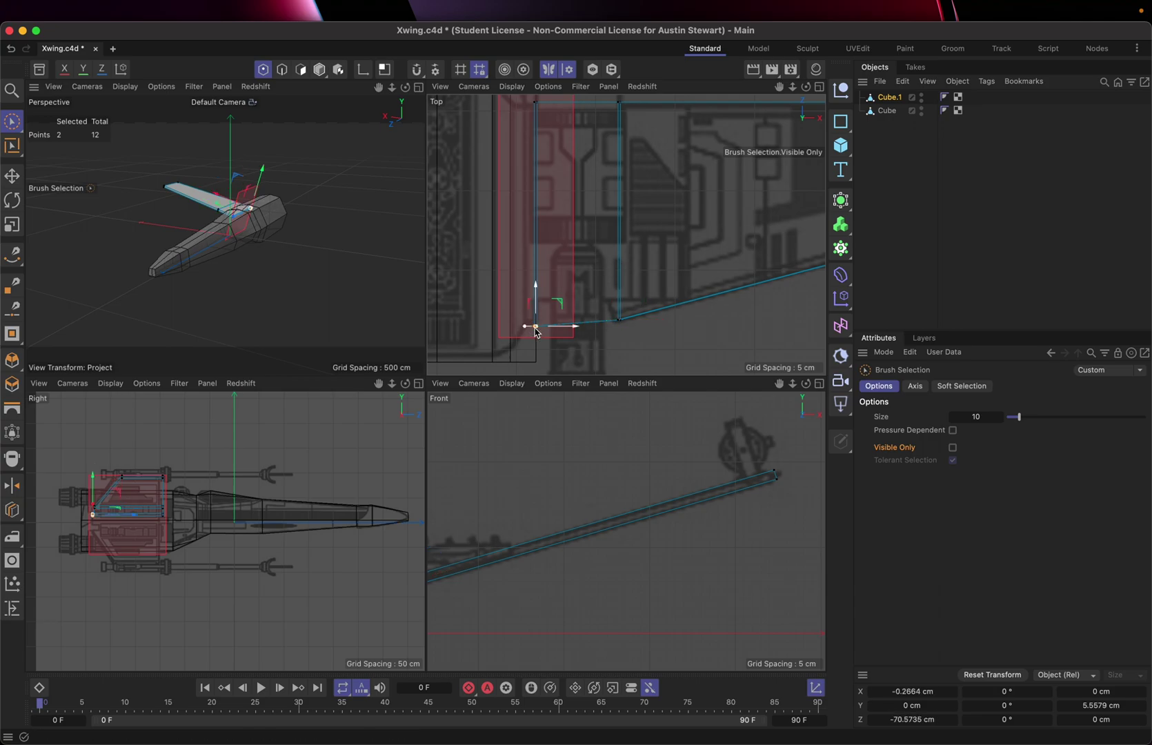
left_click_drag(537, 289, 537, 262)
key("super+z")
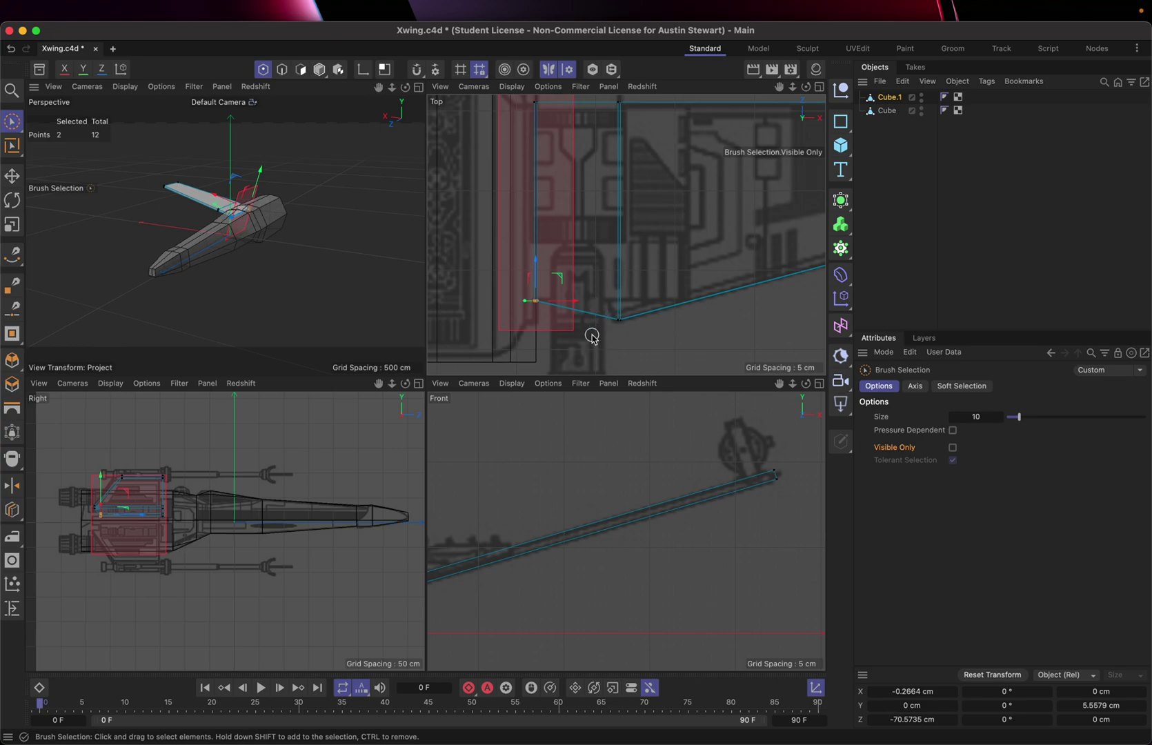
Step: Add a second loop cut across the wing just inboard of the first, at an offset of about 18.3%
key("k")
key("l")
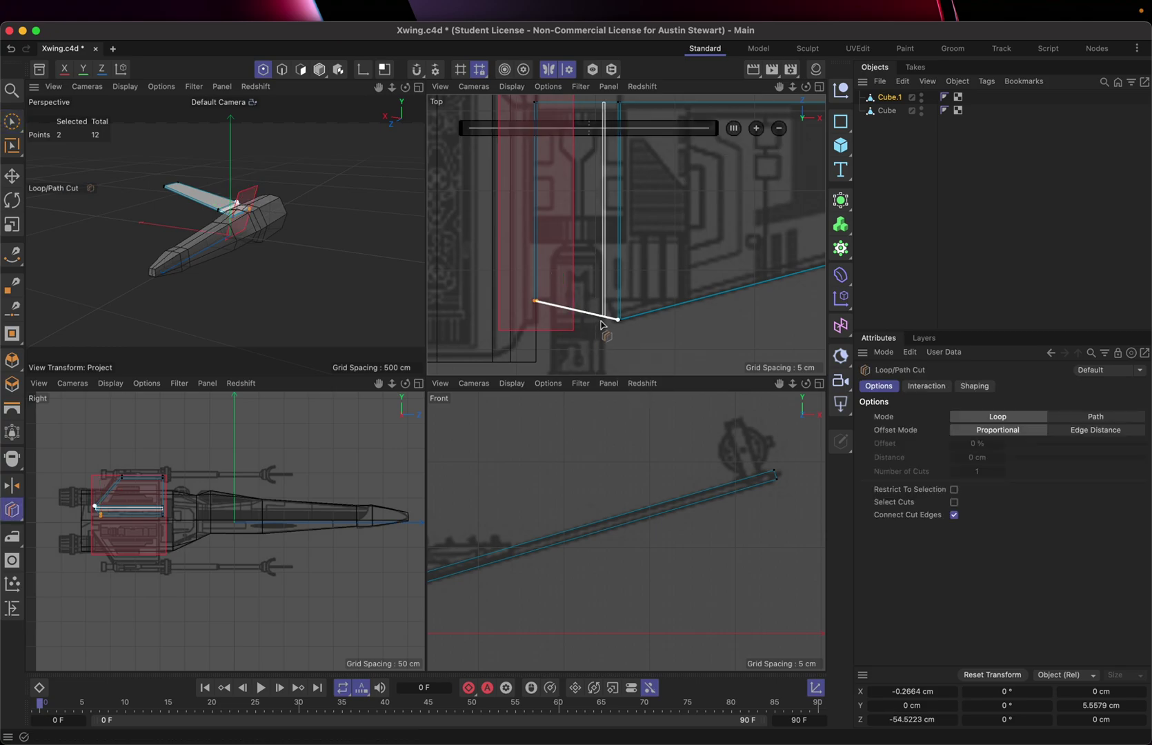
left_click(600, 324)
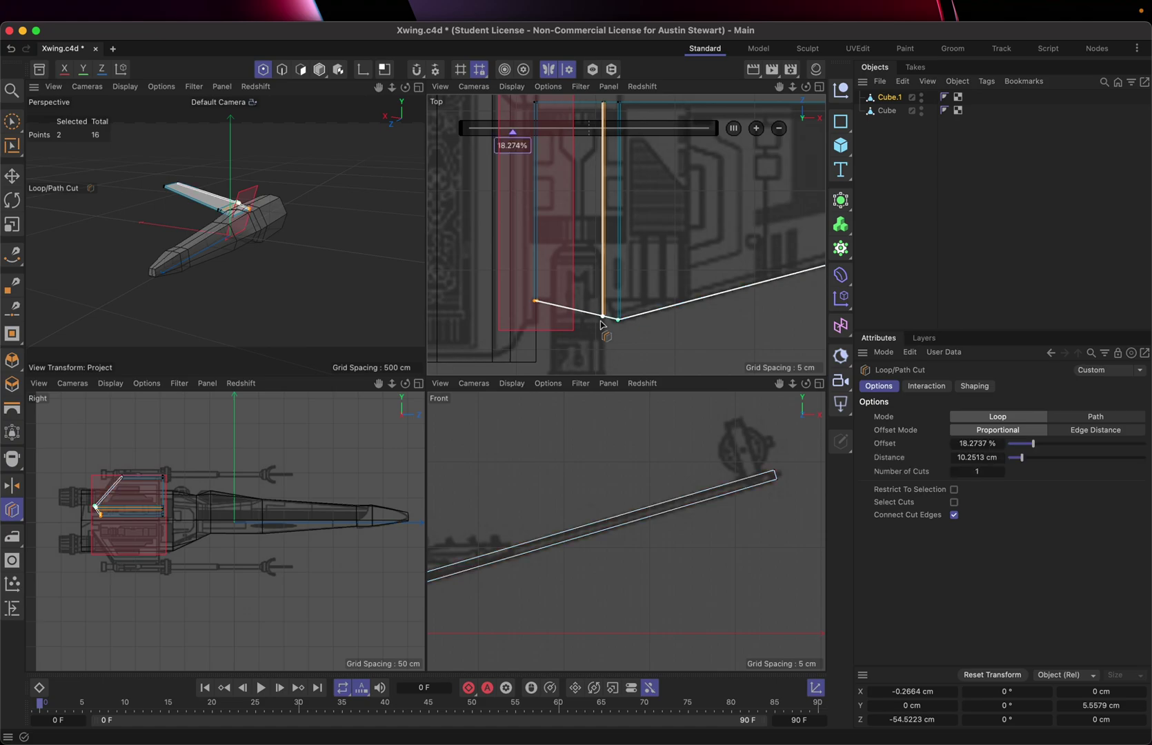
Step: Move the two rear points of the second loop cut forward to about Z -54.2 cm, level with the wing's inner rear edge
key("Escape")
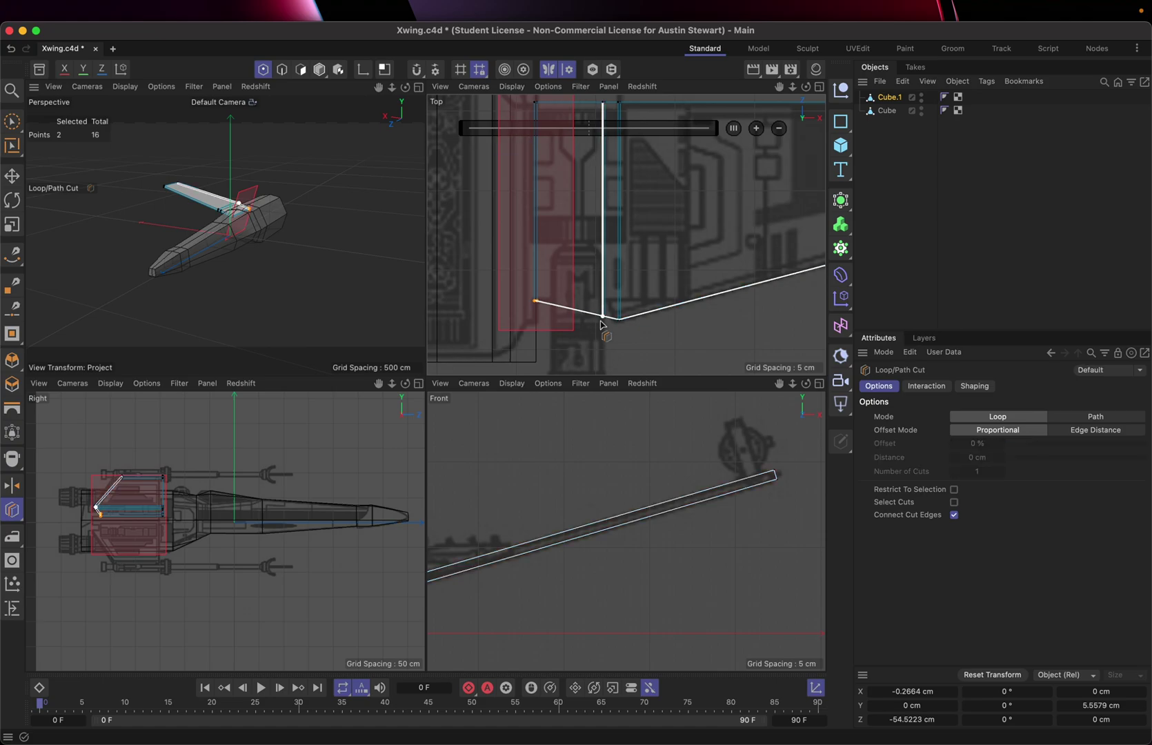
key("9")
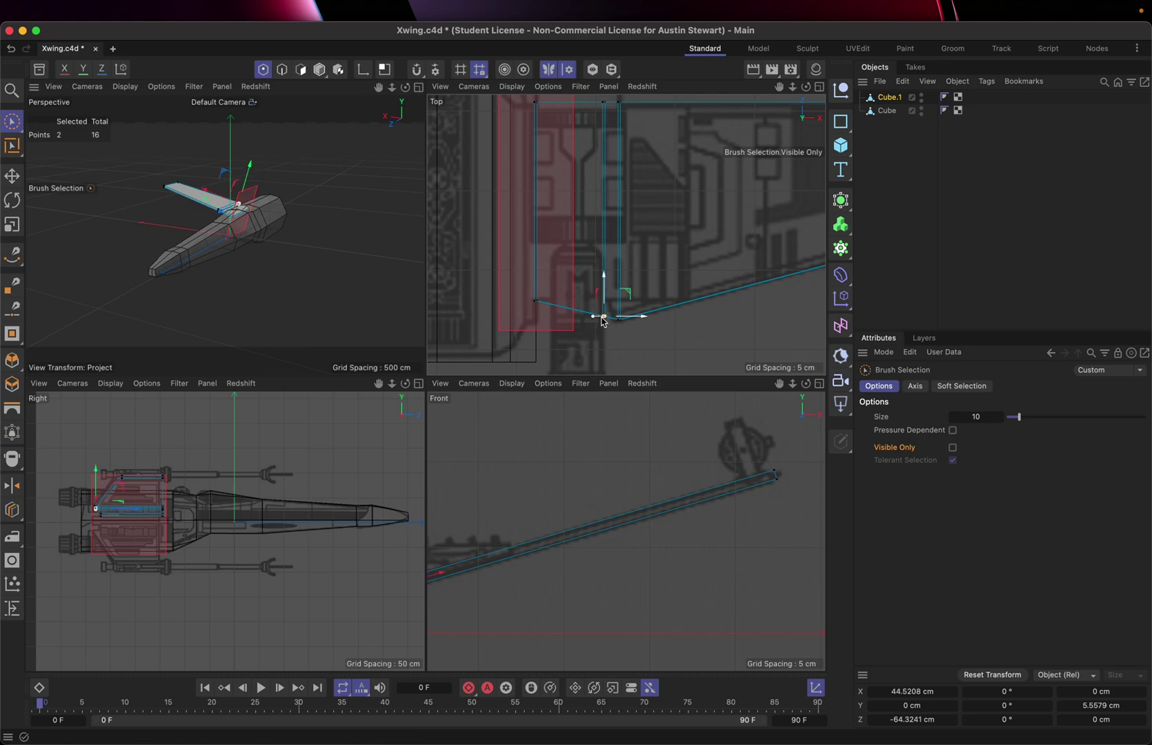
left_click_drag(602, 278, 604, 261)
key("super+z")
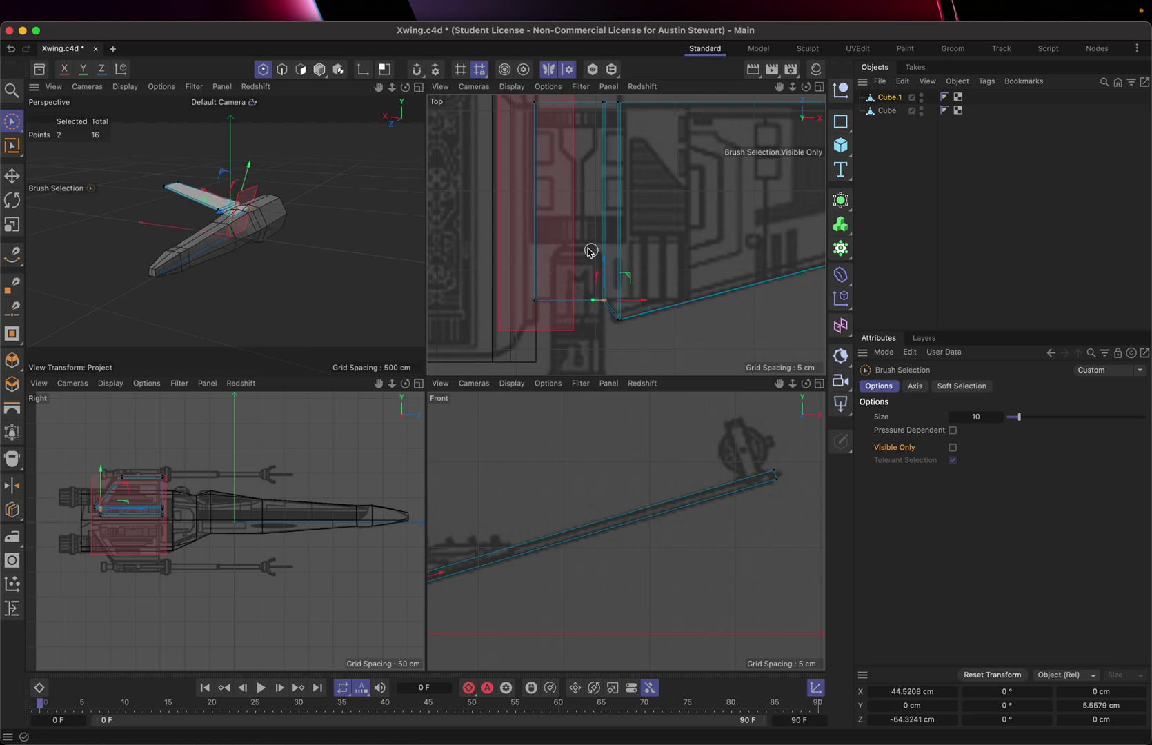
Step: Try moving only the wing object's axis outward along its length to about X 165.3 cm
left_click(418, 87)
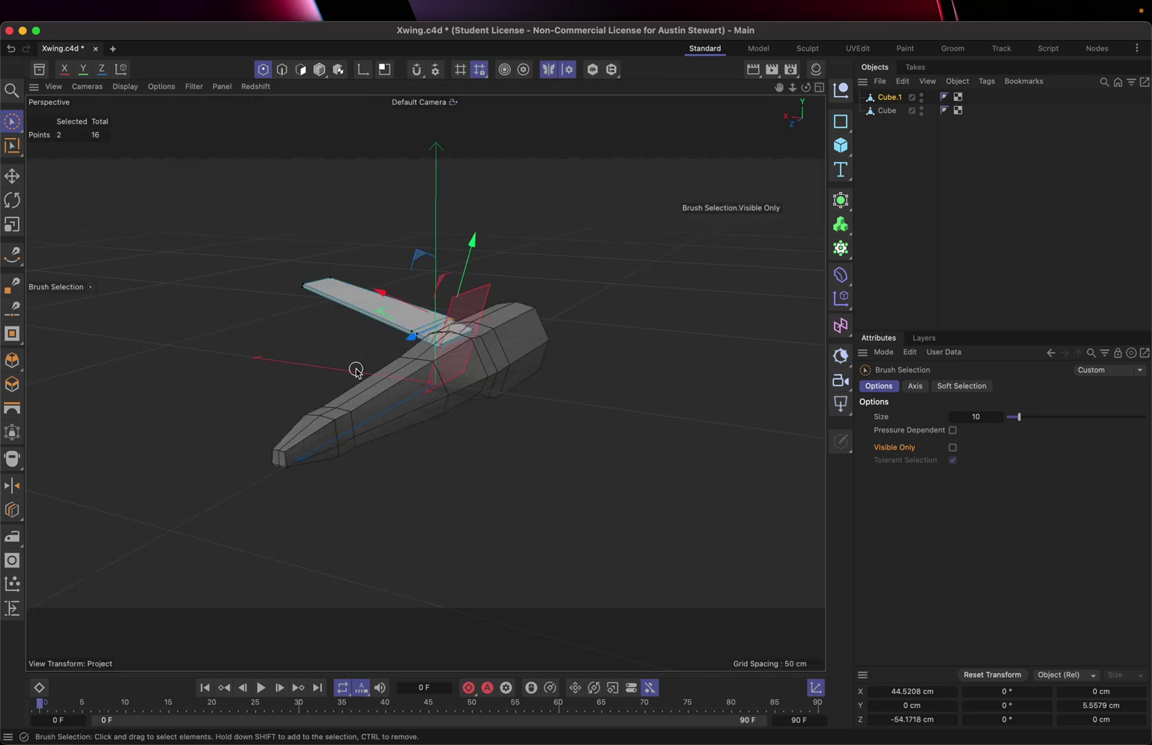
left_click_drag(355, 370, 373, 396, "alt")
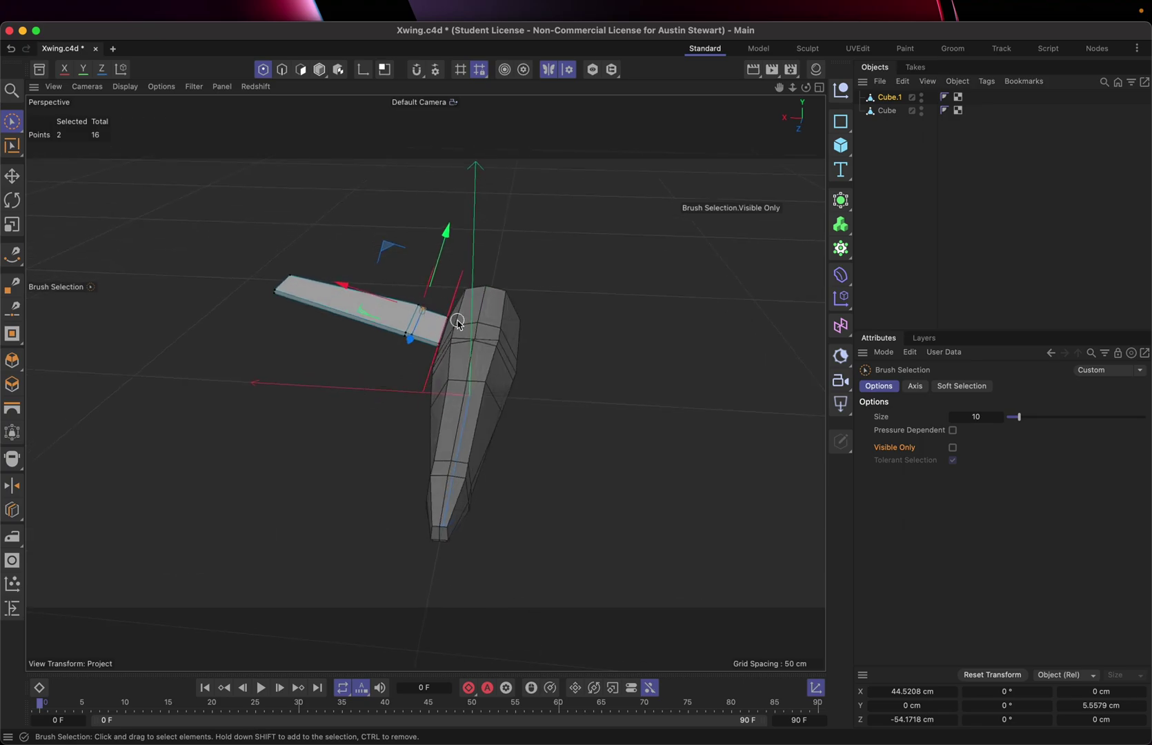
left_click(319, 69)
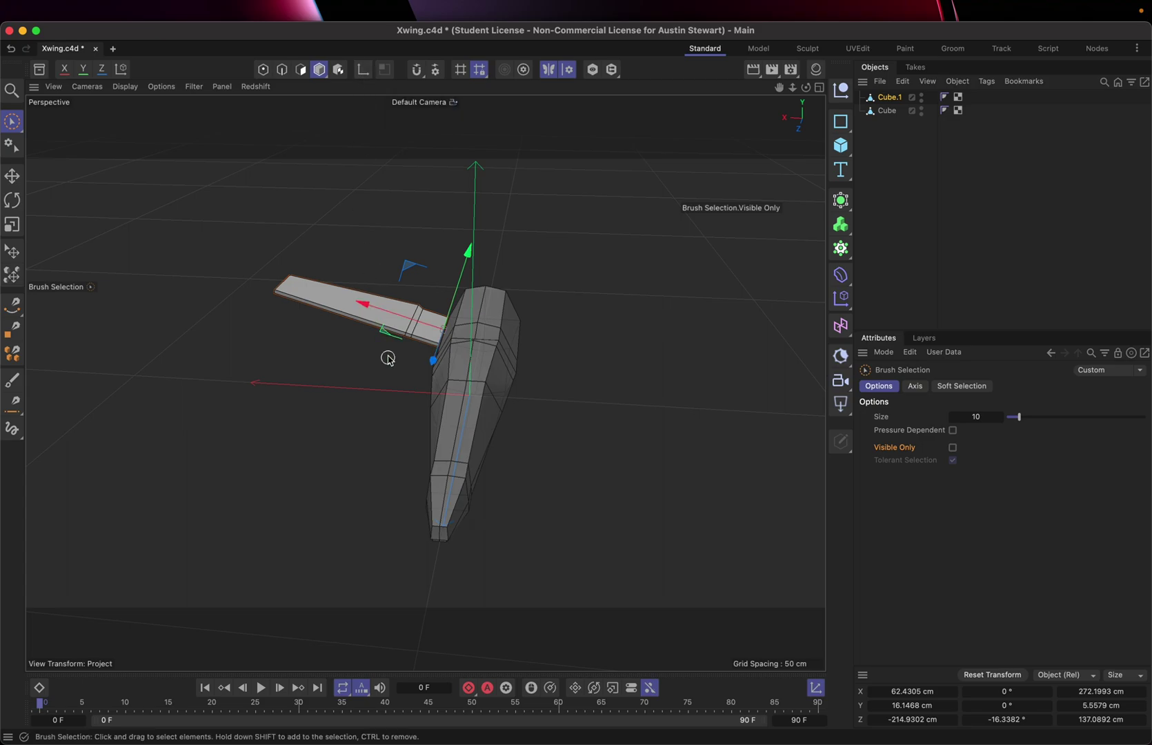
left_click(363, 69)
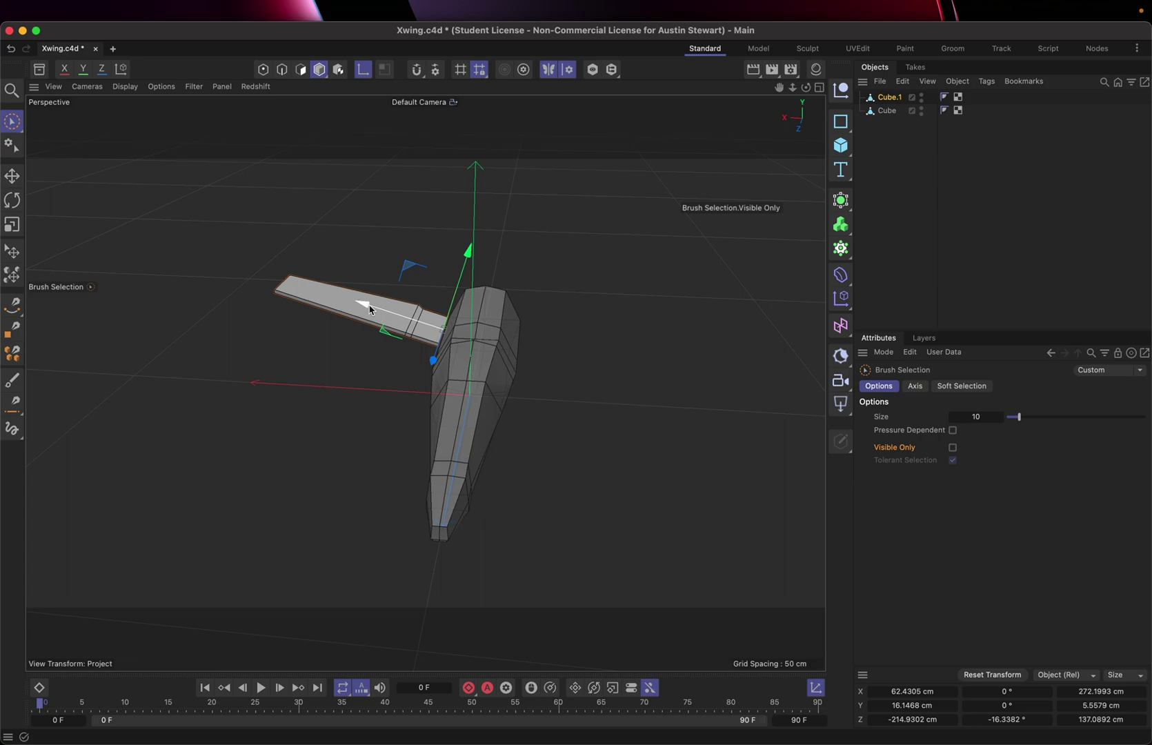
left_click_drag(370, 310, 311, 270)
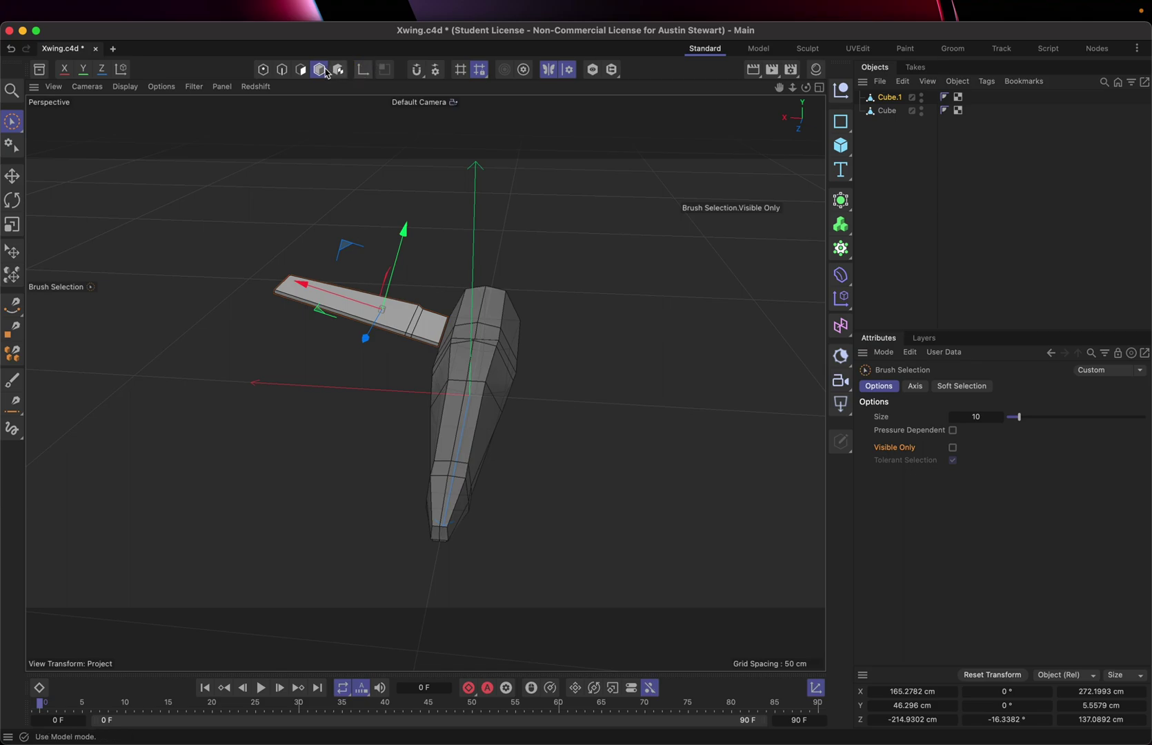
left_click(301, 71)
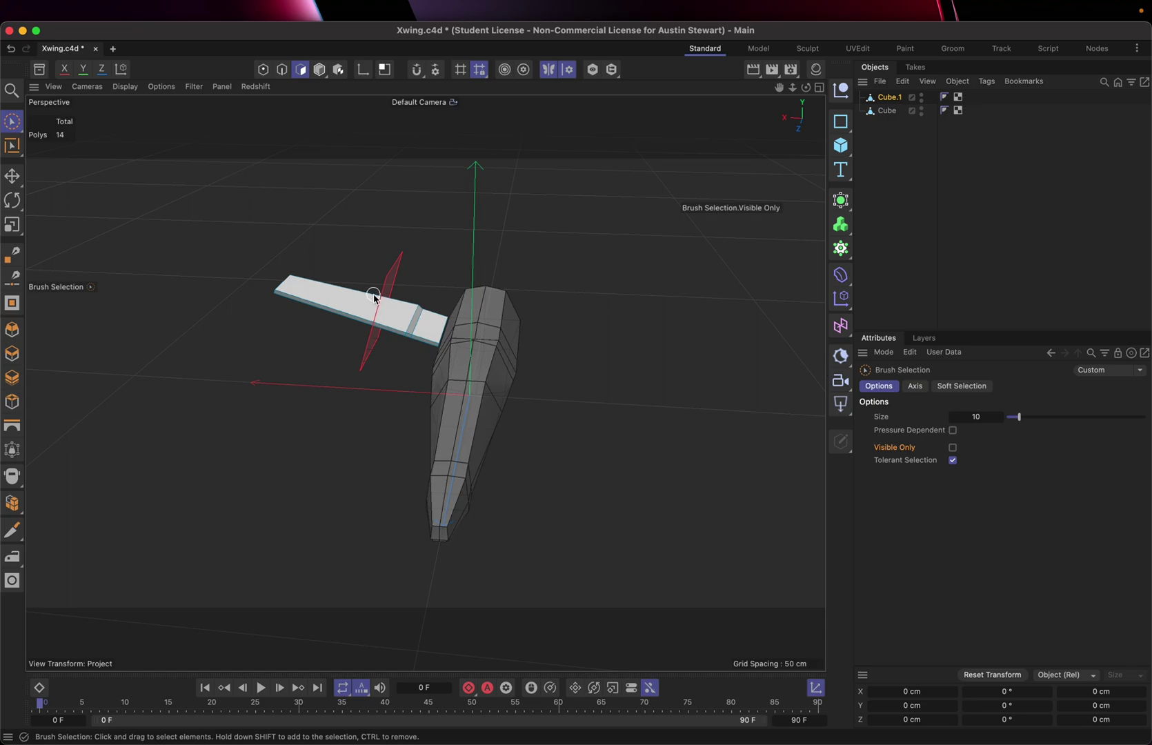
scroll(306, 345, "down", 5)
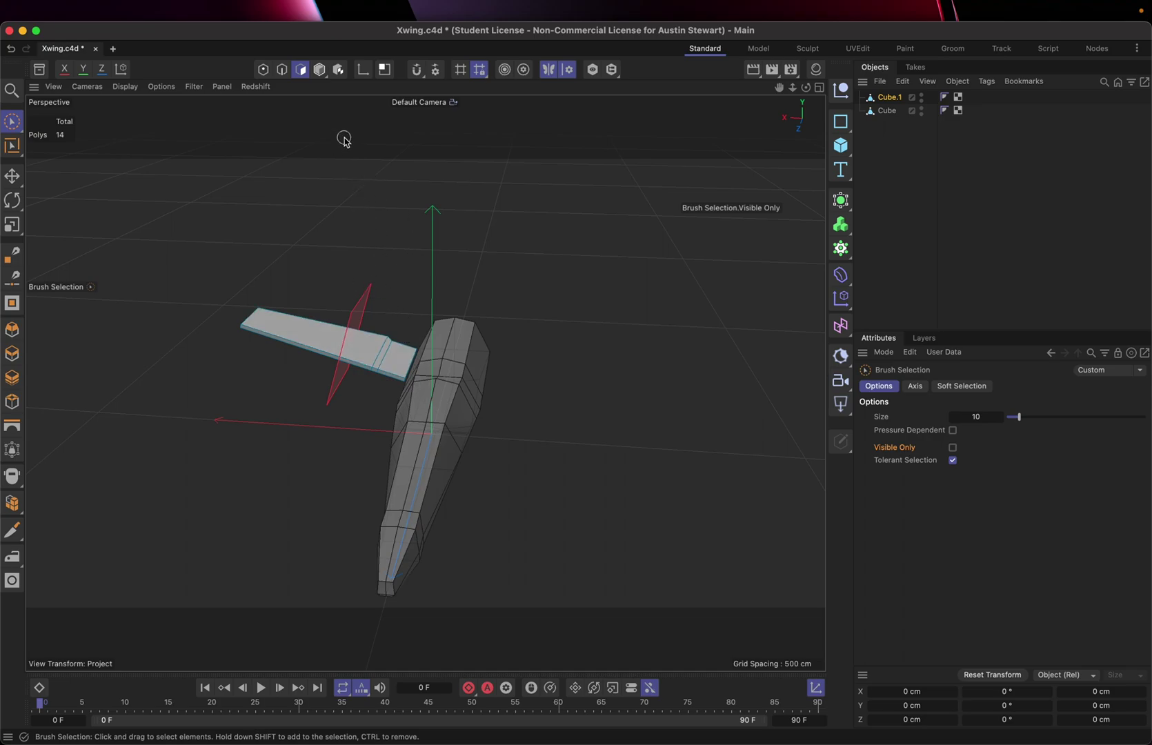
left_click(319, 69)
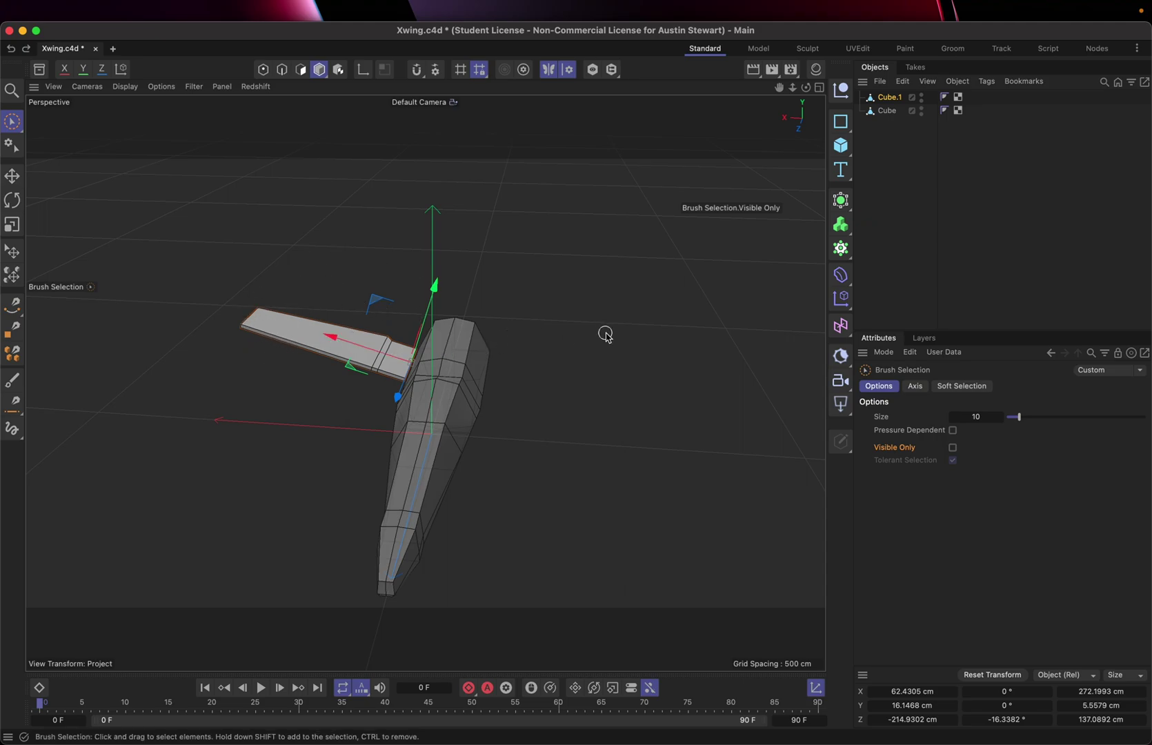
Step: Mirror the wing to the other side of the fuselage by making it the child of a new Symmetry generator
left_click(886, 102)
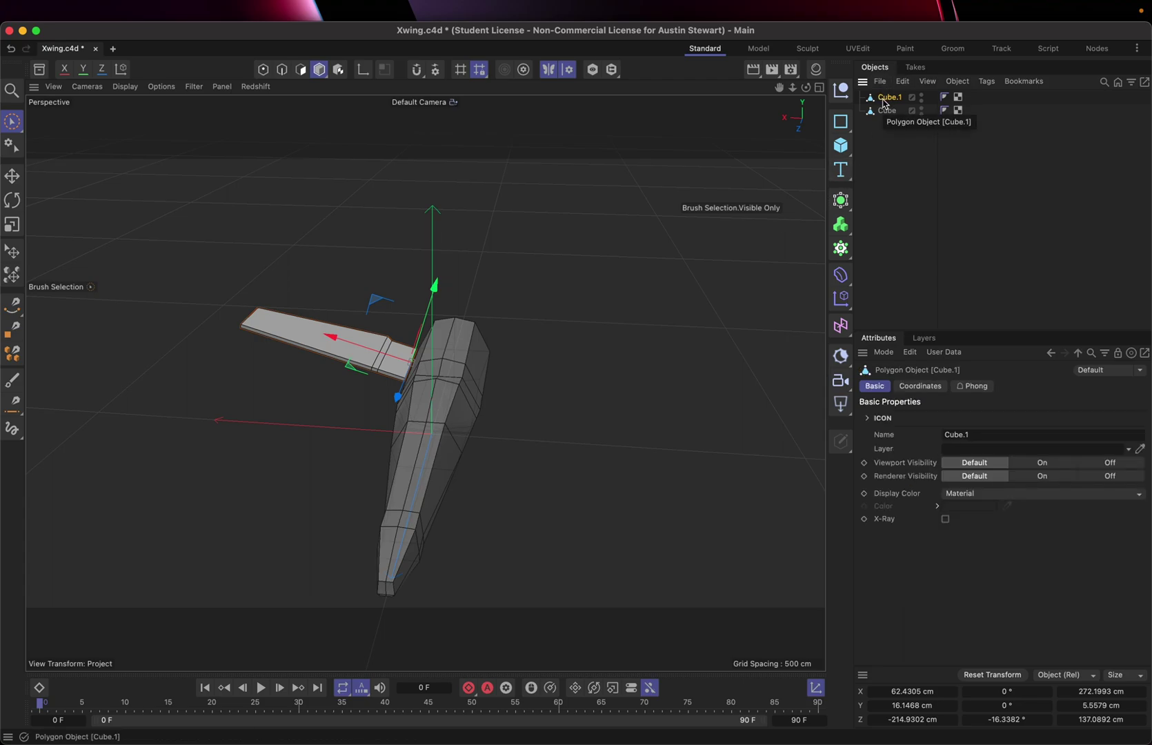
left_click(843, 200)
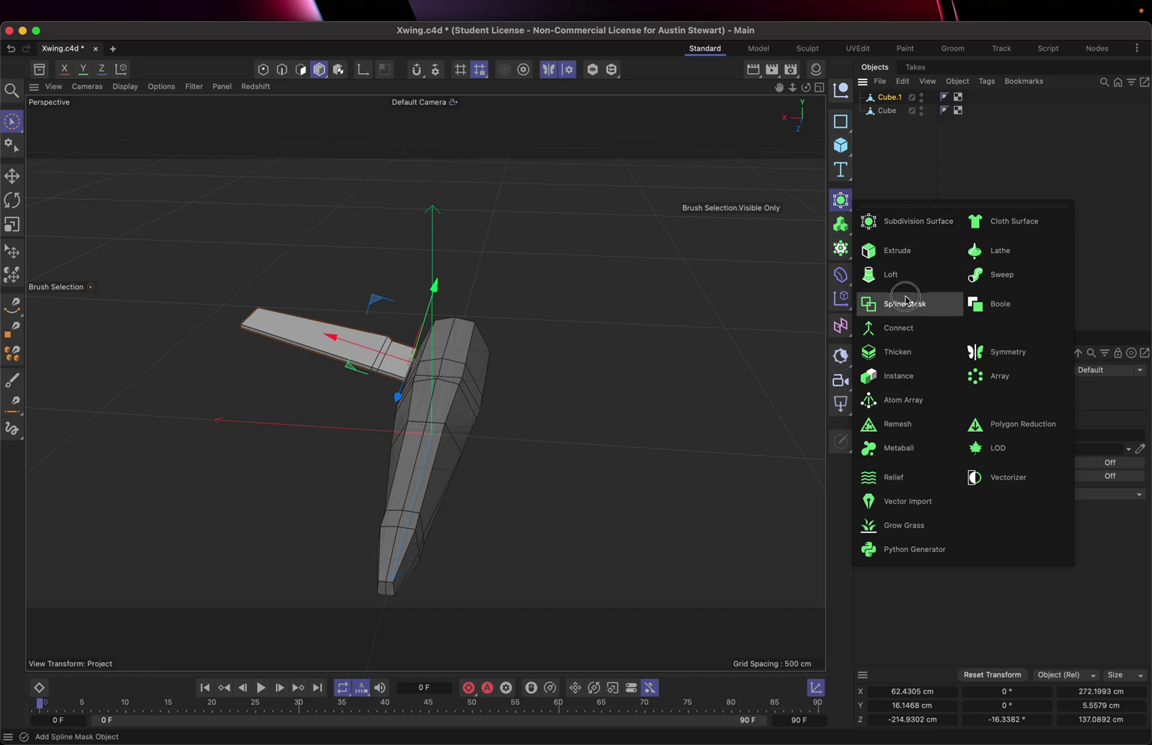
left_click(1001, 353)
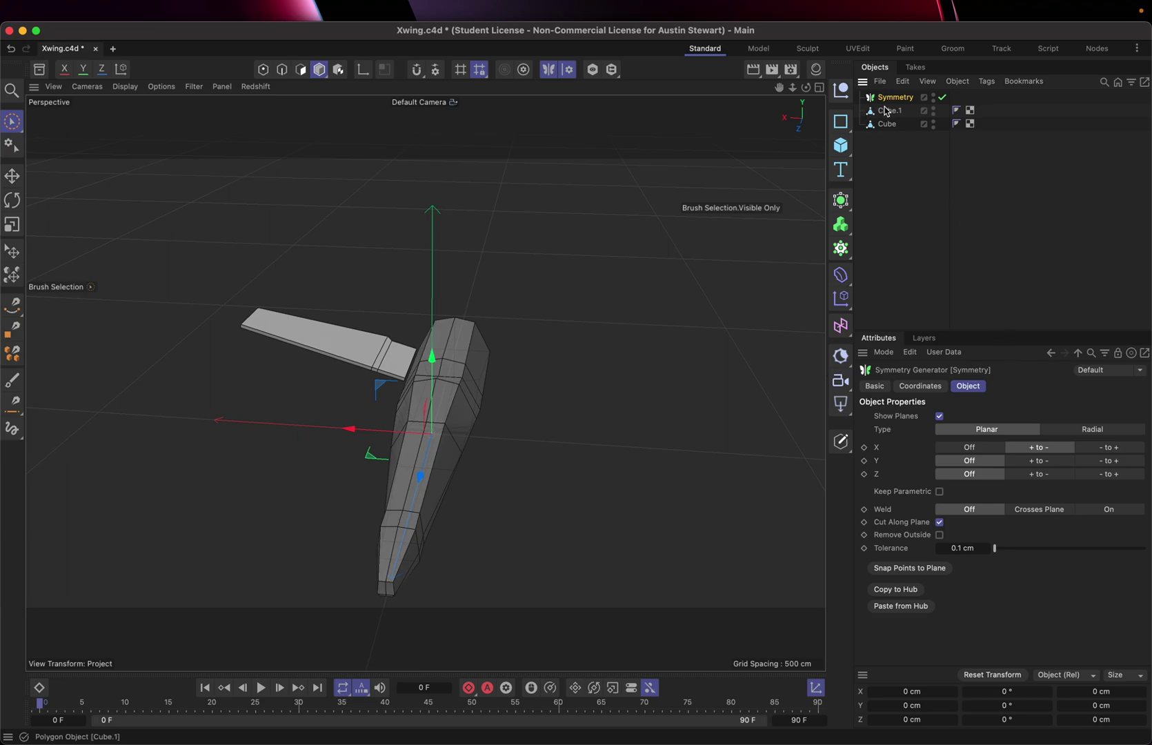
left_click_drag(886, 112, 899, 100)
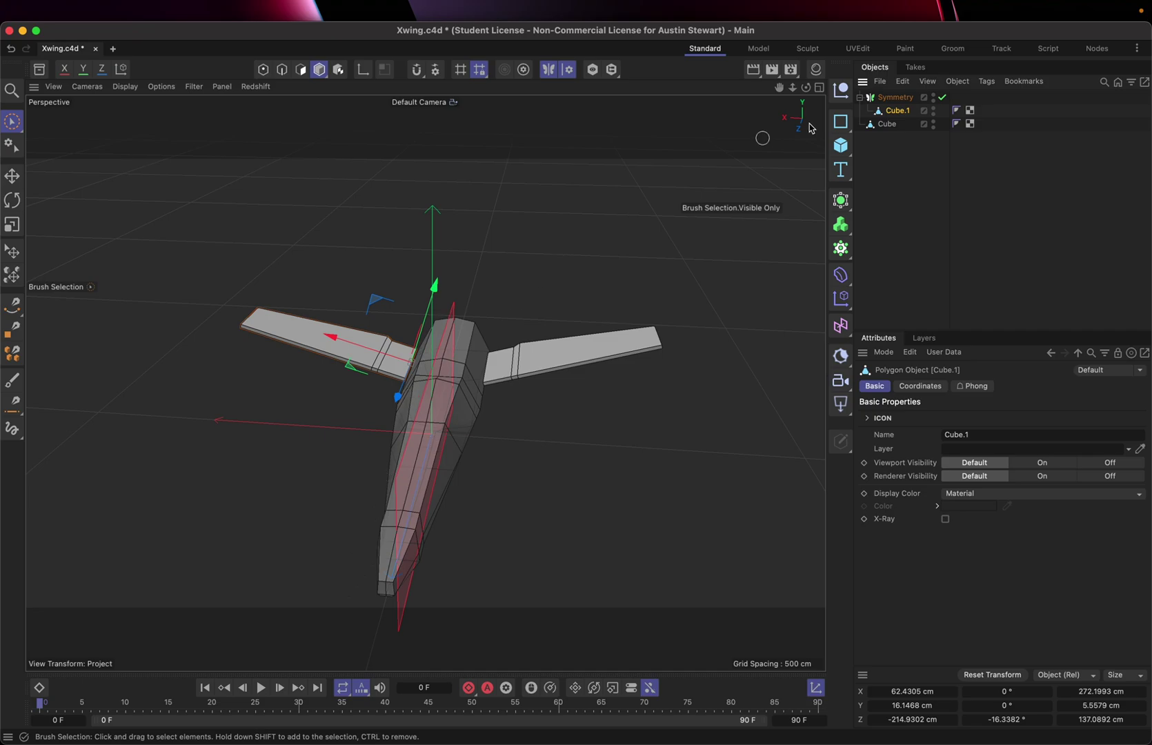
left_click(894, 98)
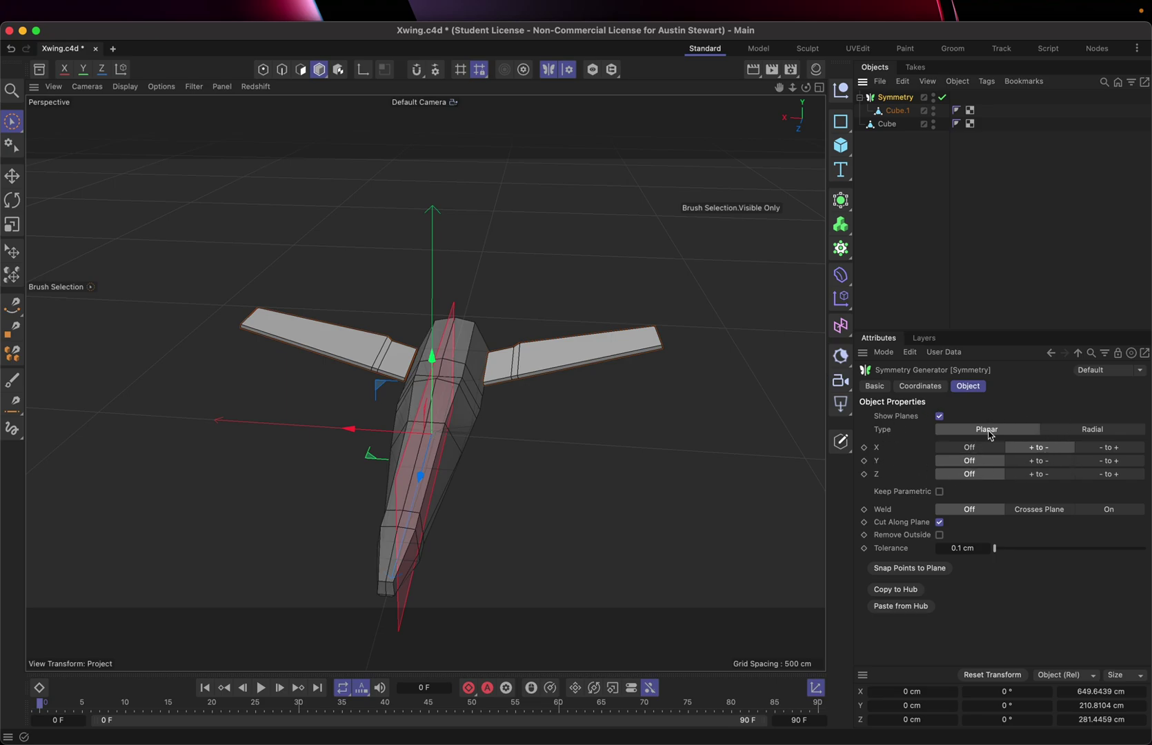
Step: Try the Symmetry generator's alternative settings: Radial type, the - to + direction on X, and + to - mirroring on Z
left_click(1078, 431)
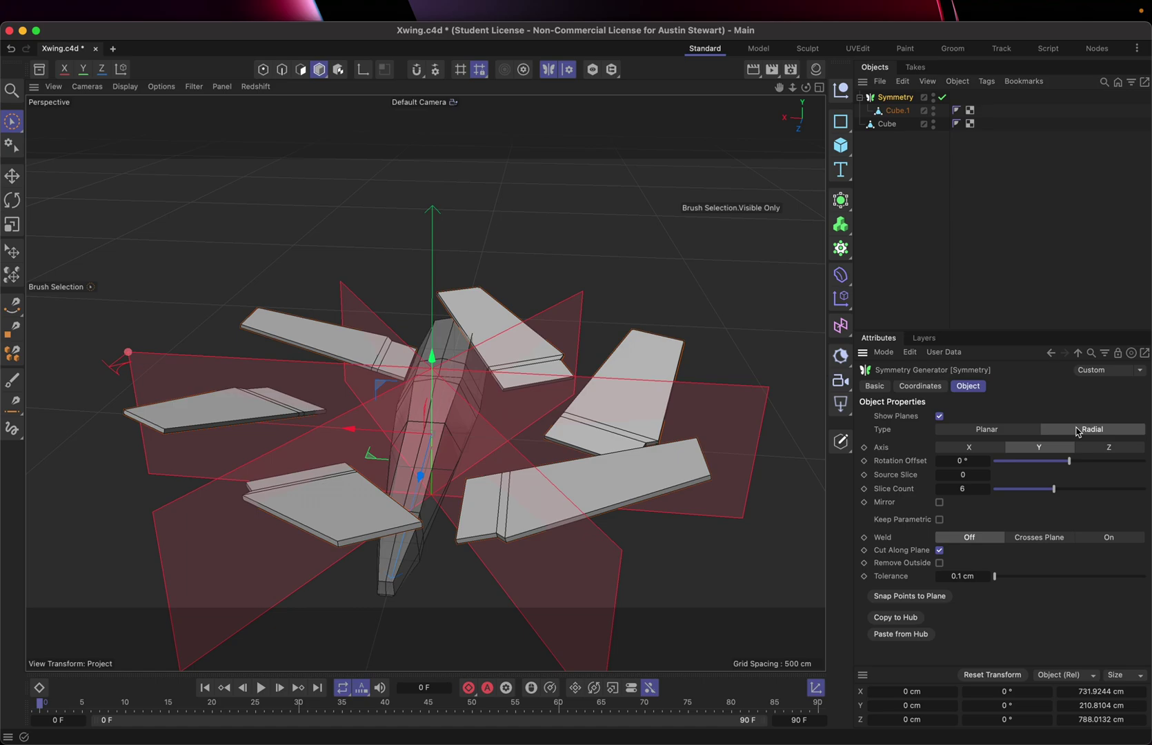
left_click(1000, 431)
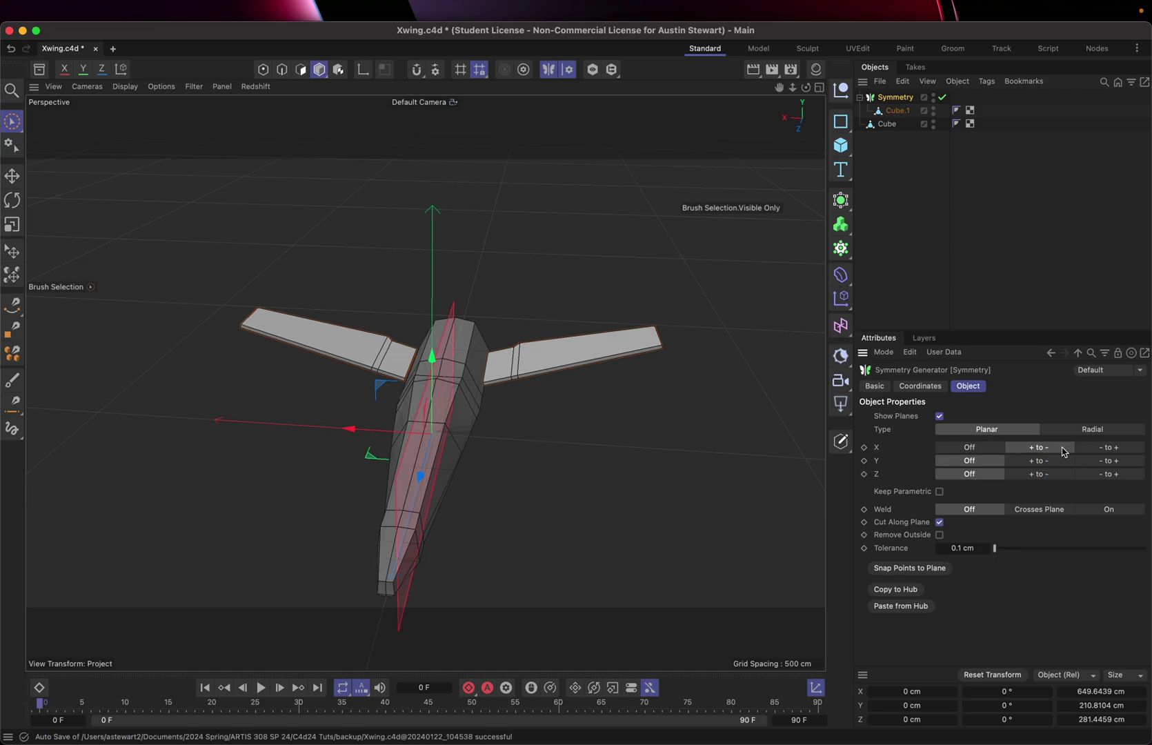
left_click(1111, 448)
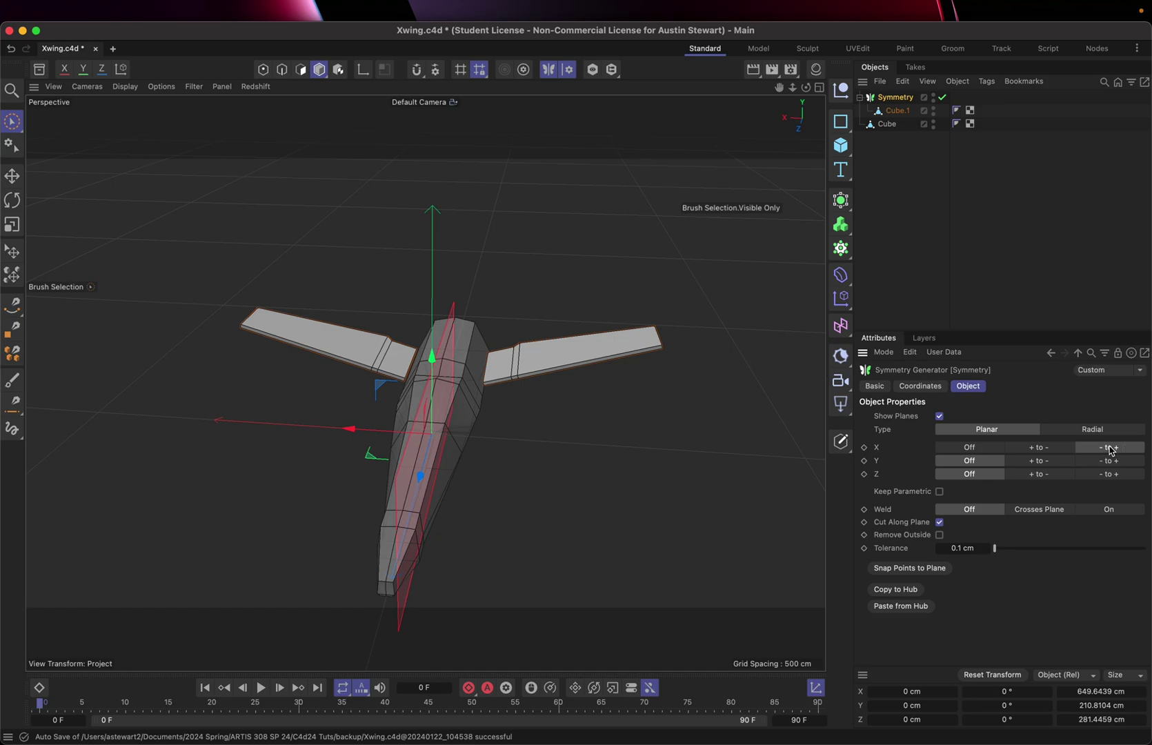
left_click(1042, 448)
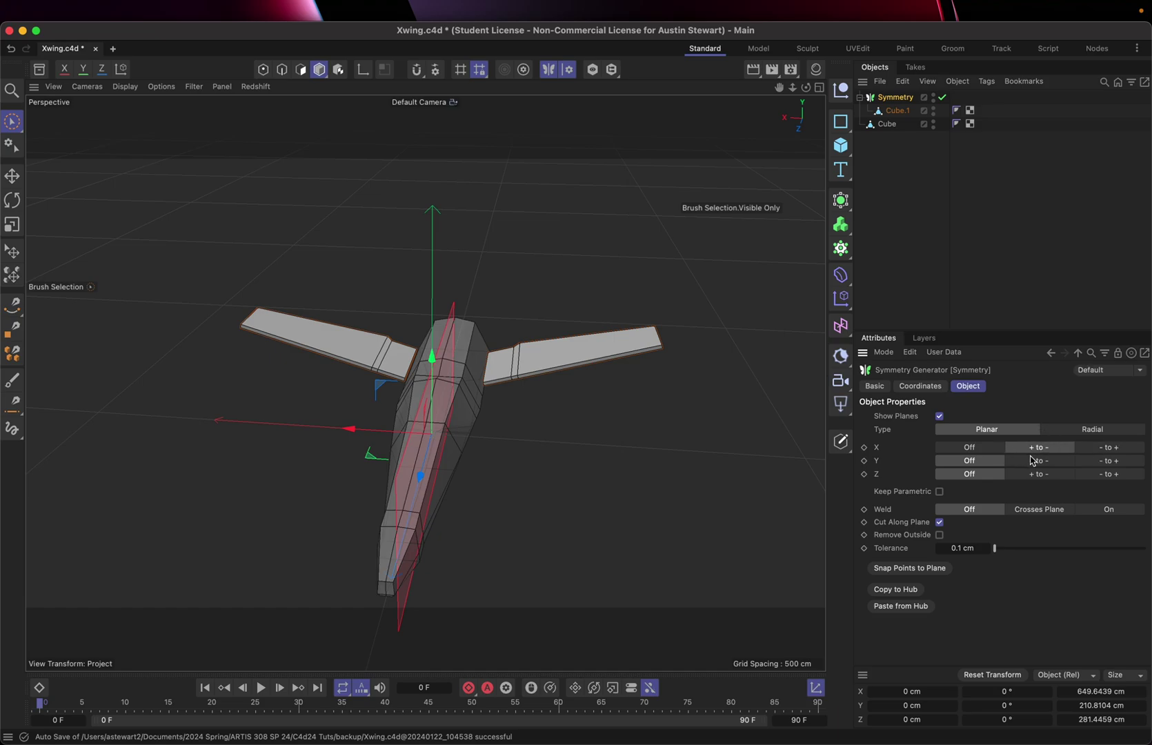
left_click(1034, 476)
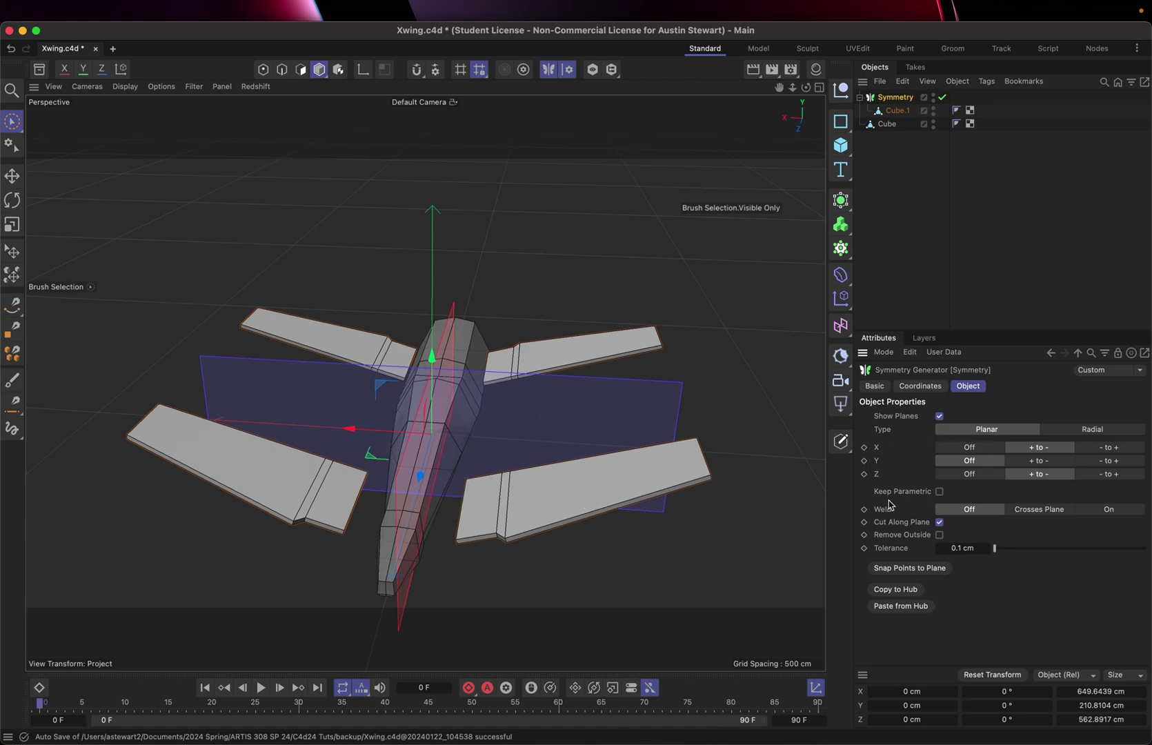
left_click(969, 474)
Step: Mirror the upper wing pair downward by setting the Symmetry generator's Y direction to + to -
left_click(1051, 465)
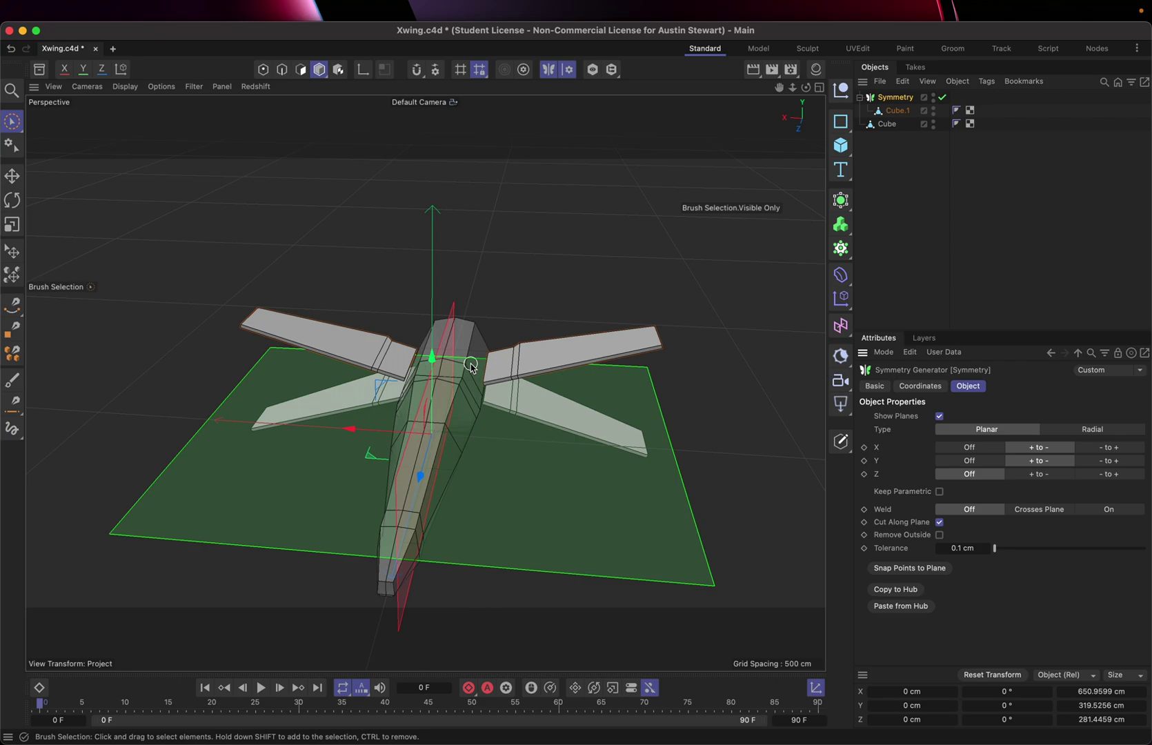
left_click_drag(471, 366, 486, 298, "alt")
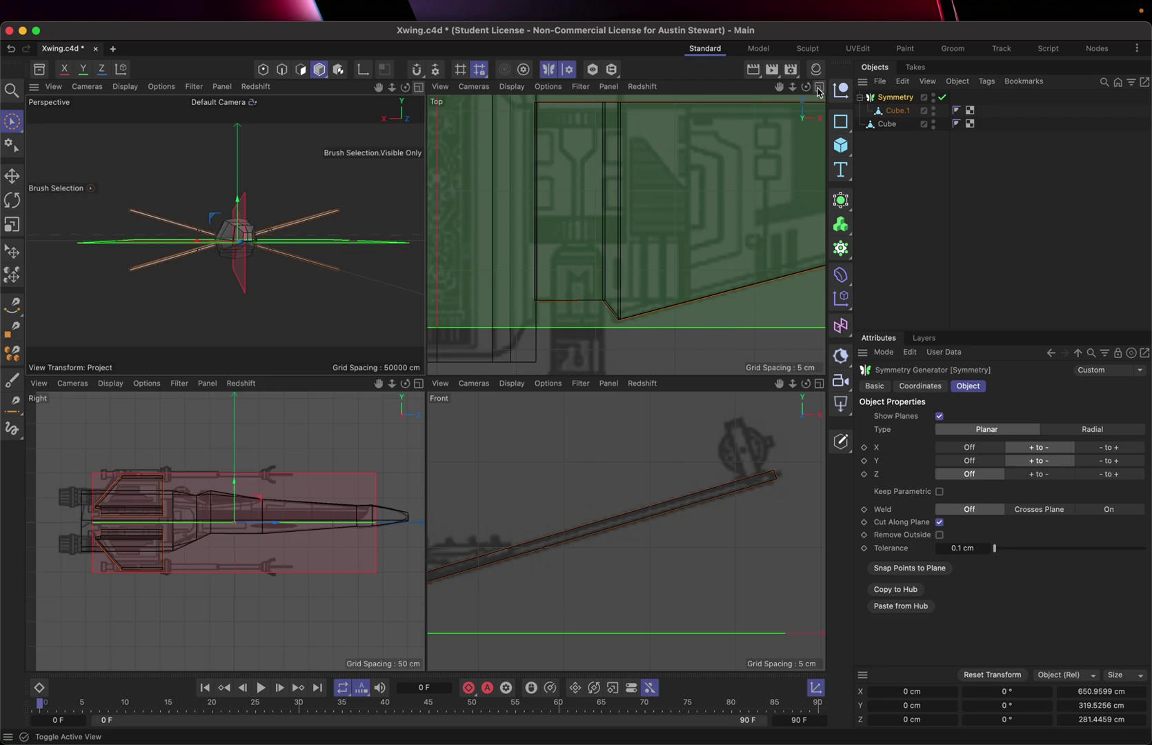
Step: Compare the four mirrored wings with the front reference image and examine the whole ship from several angles
left_click(819, 87)
left_click(819, 384)
scroll(367, 476, "down", 3)
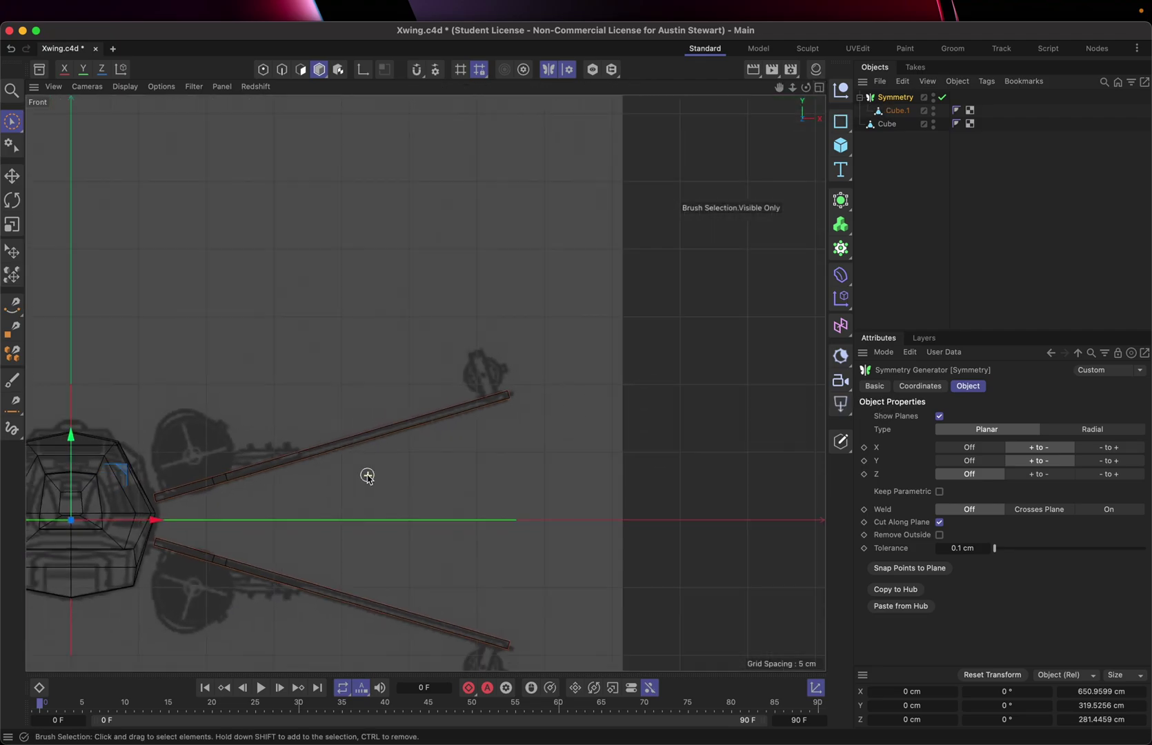
scroll(367, 476, "left", 5)
scroll(367, 476, "down", 4)
scroll(367, 475, "left", 3)
scroll(367, 476, "down", 3)
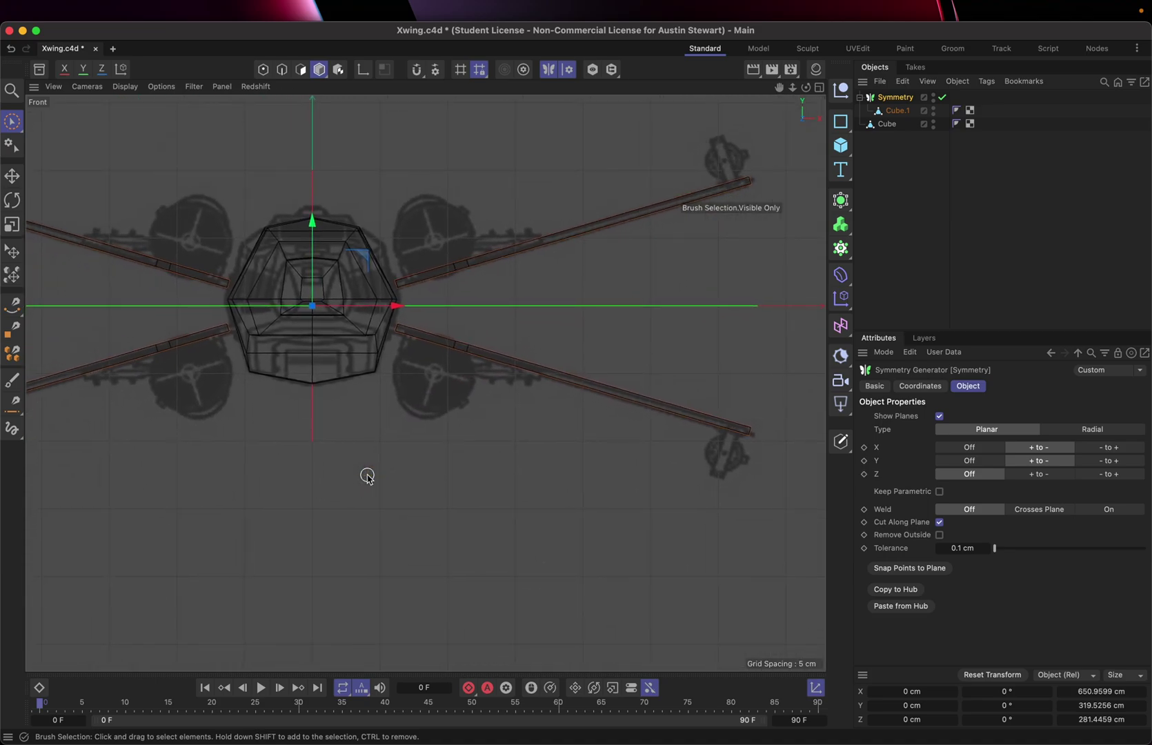
scroll(367, 476, "left", 2)
scroll(367, 476, "up", 2)
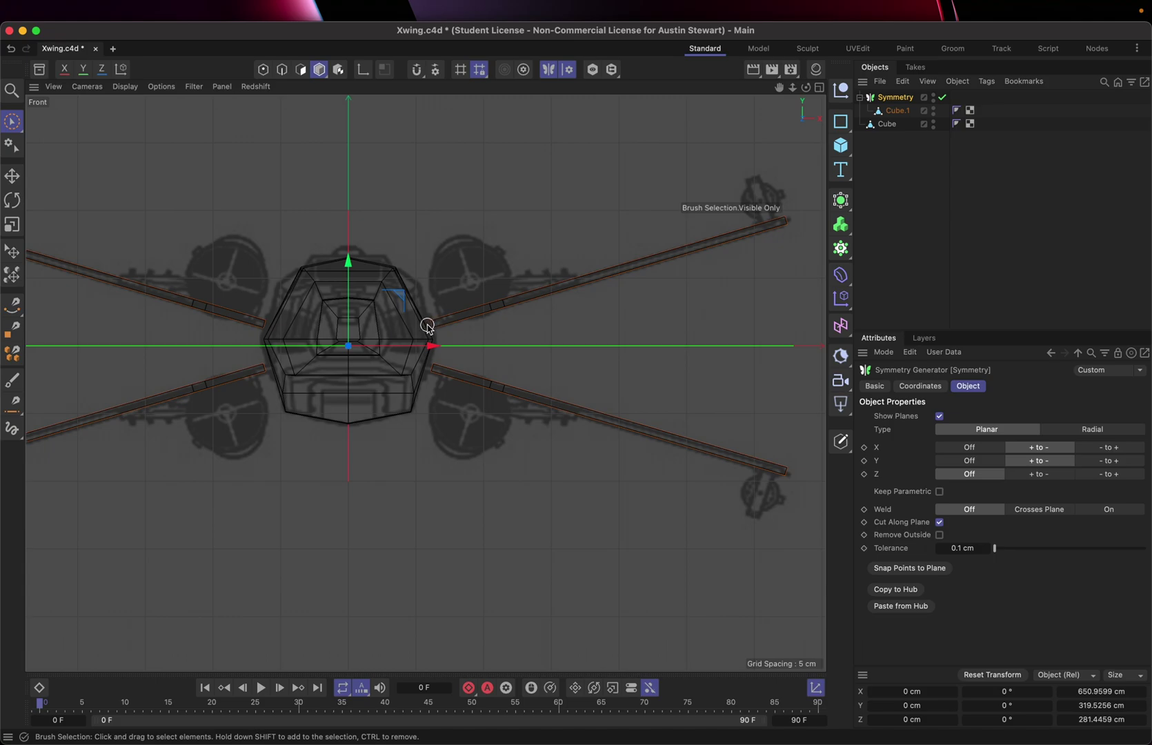
left_click(820, 89)
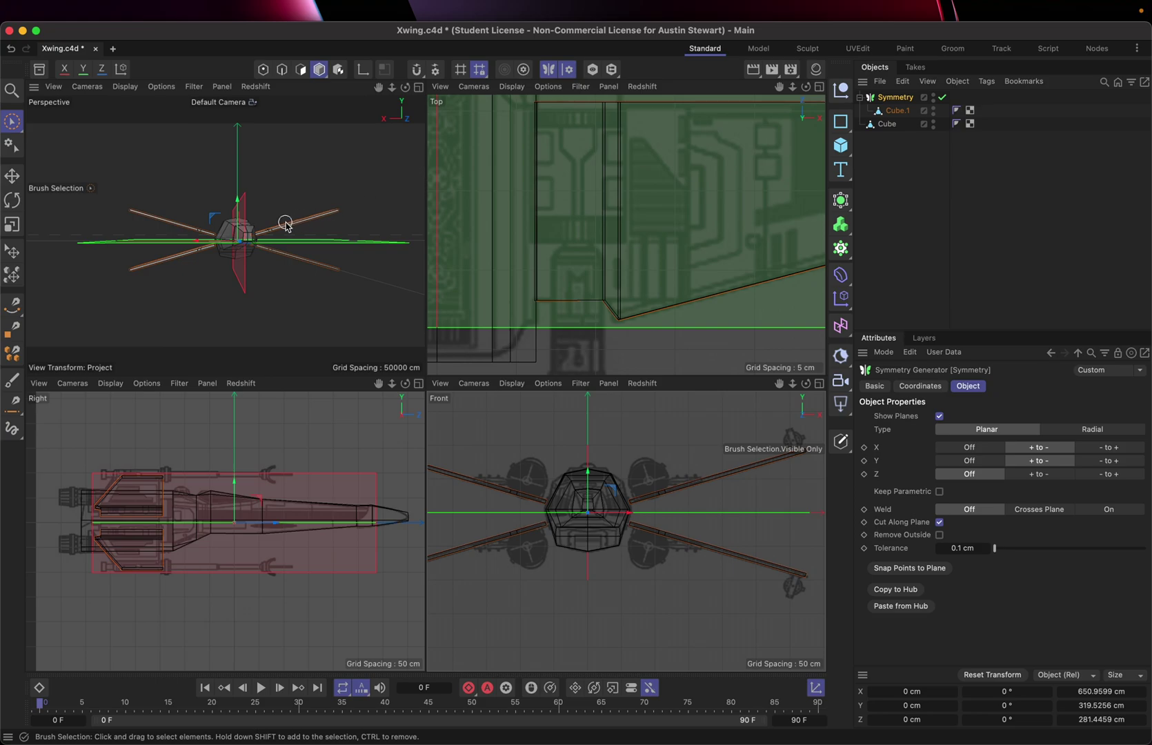
left_click_drag(273, 228, 150, 326, "alt")
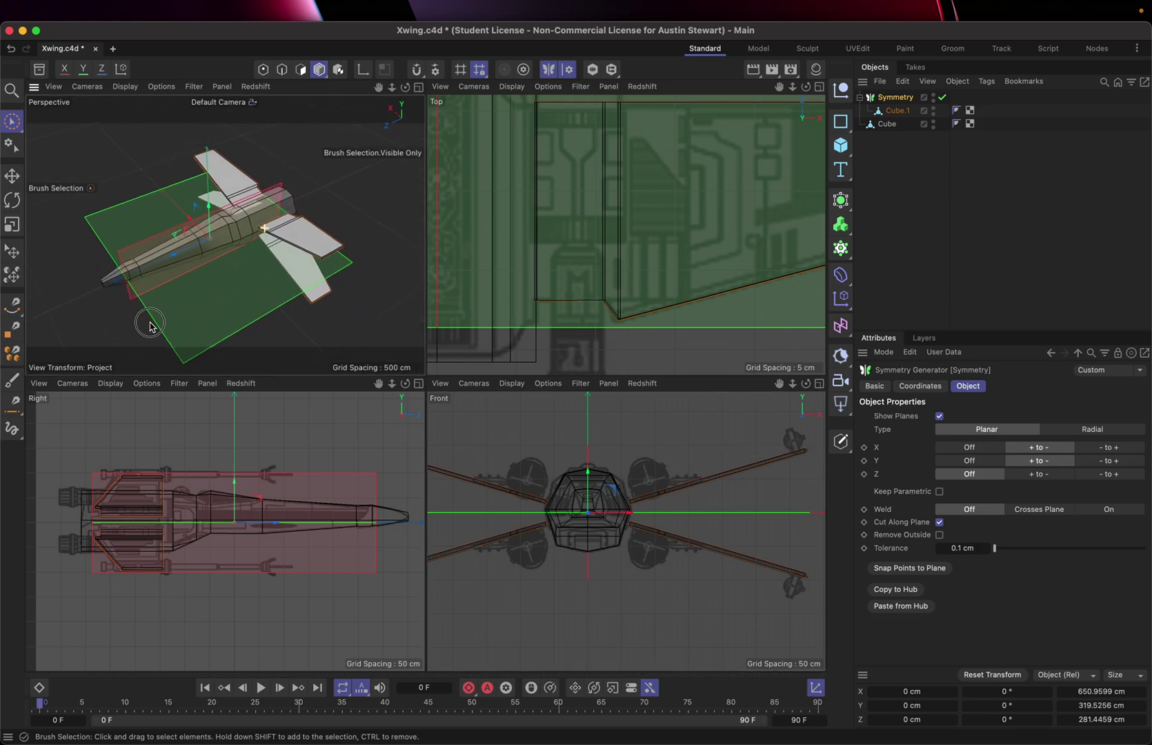
scroll(271, 207, "up", 5)
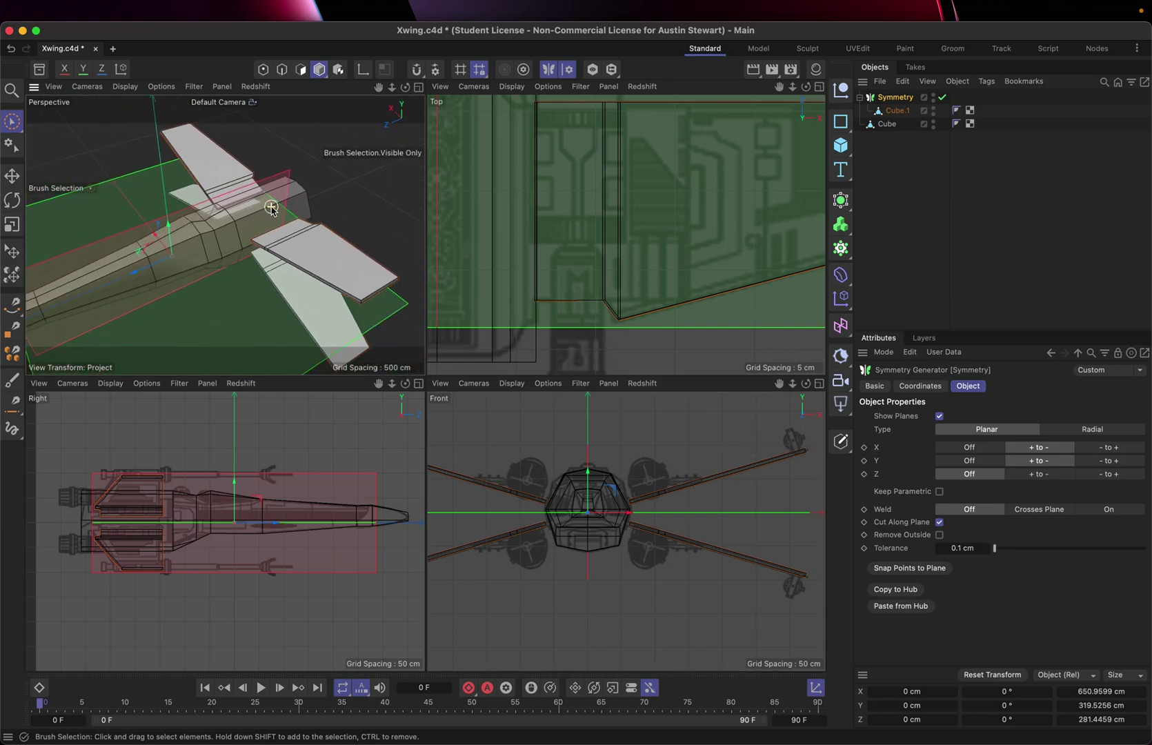
scroll(271, 207, "down", 3)
left_click_drag(271, 207, 228, 303, "alt")
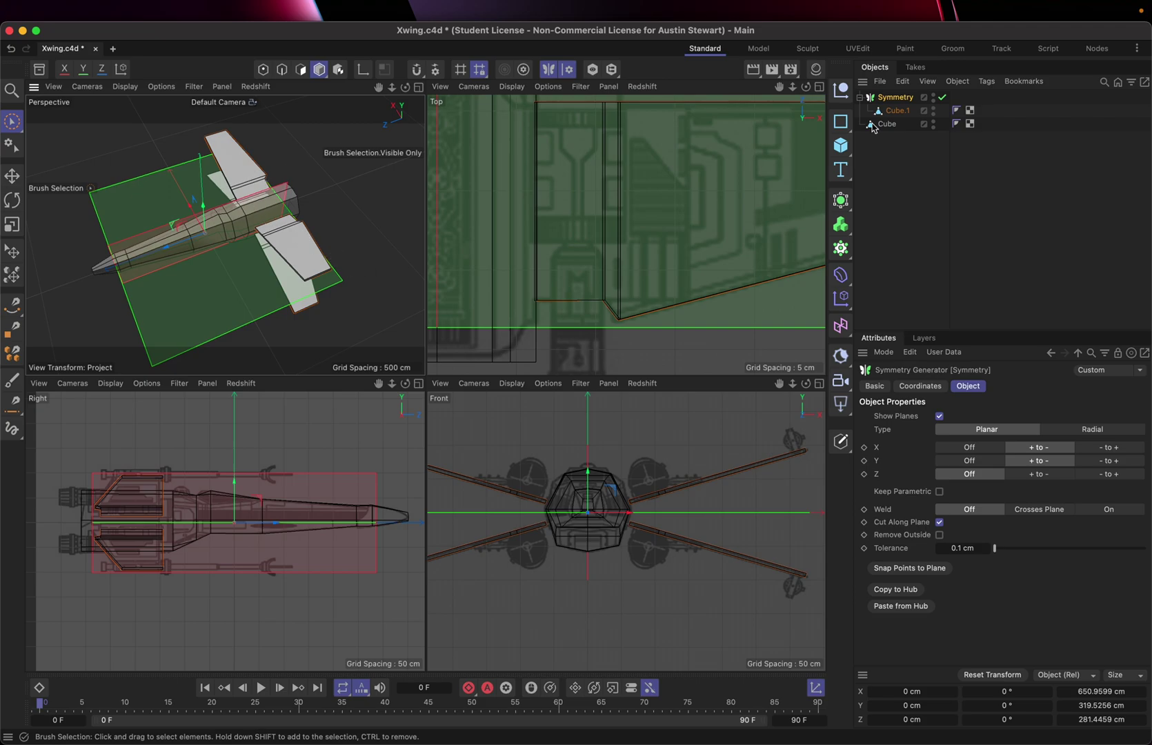
Step: Add a Cylinder primitive and orient it along +Z, in line with the fuselage
left_click(836, 151)
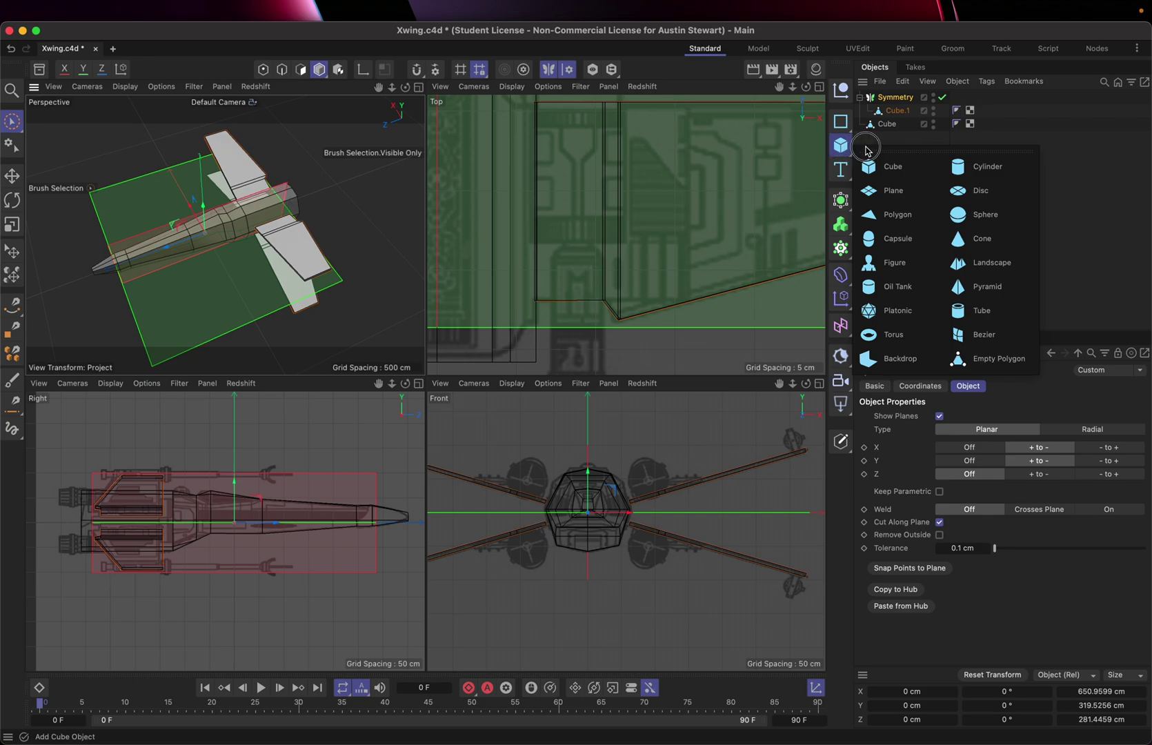
left_click(987, 167)
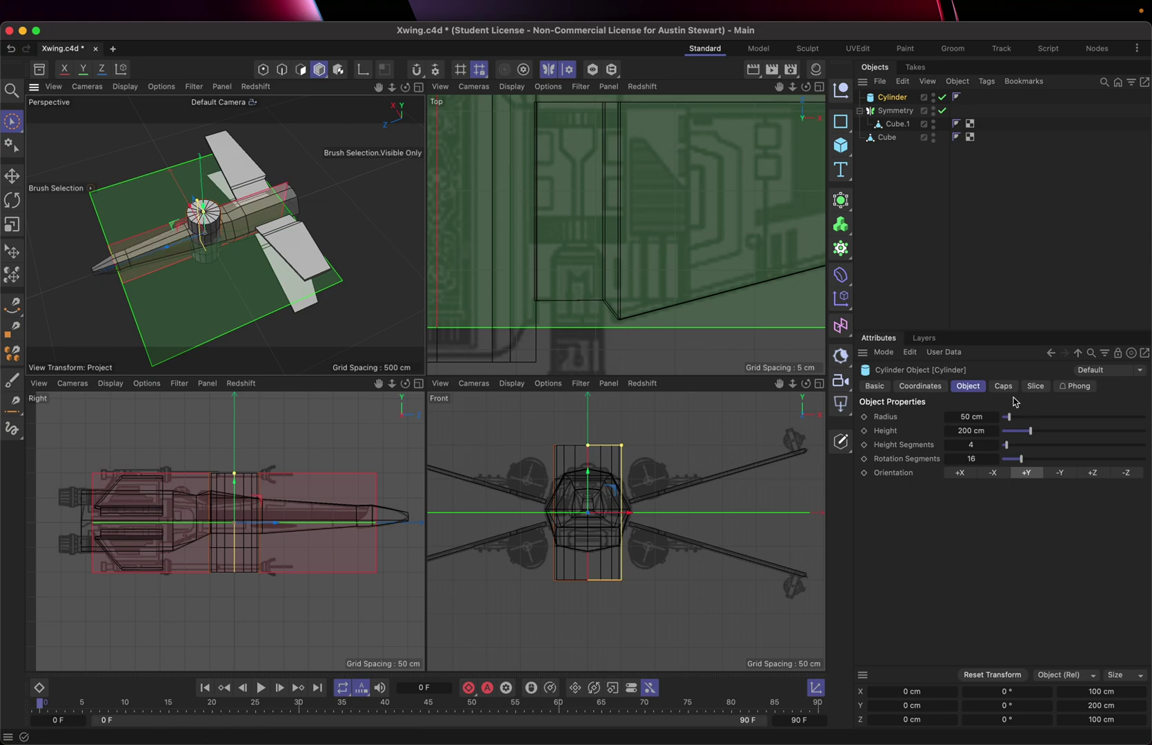
left_click(1094, 472)
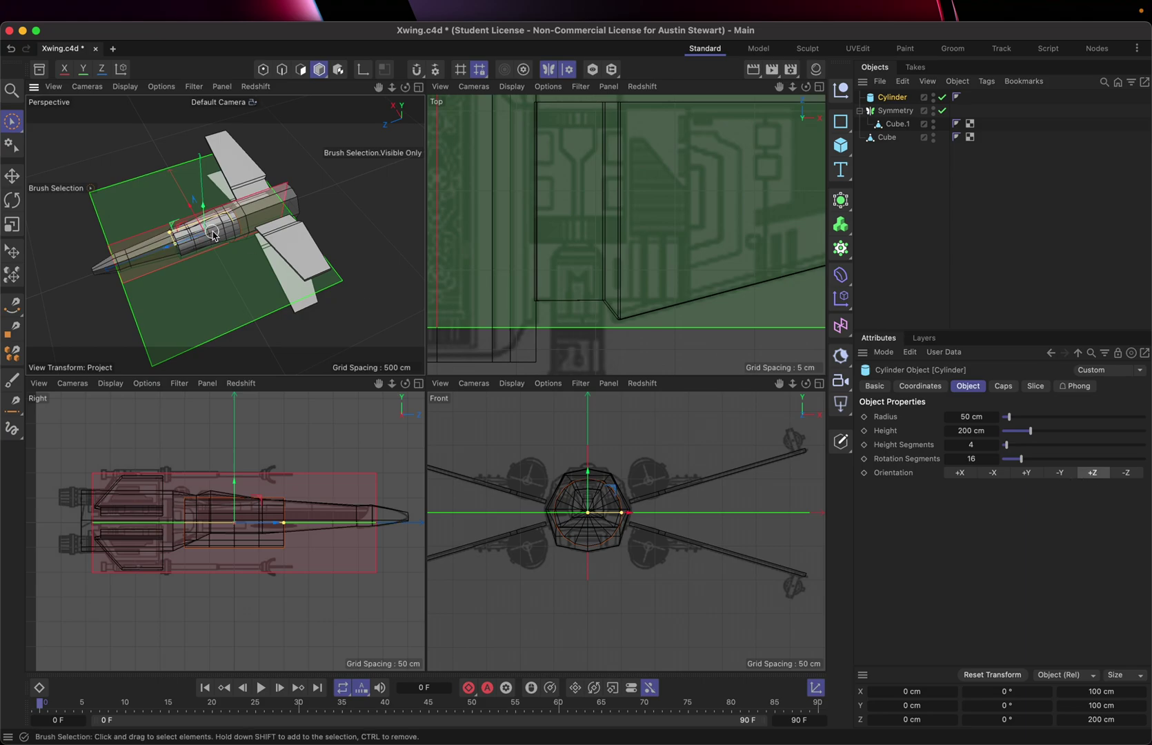
Step: Disable the wing's Symmetry generator so that only the original wing is displayed
left_click_drag(213, 236, 351, 208, "alt")
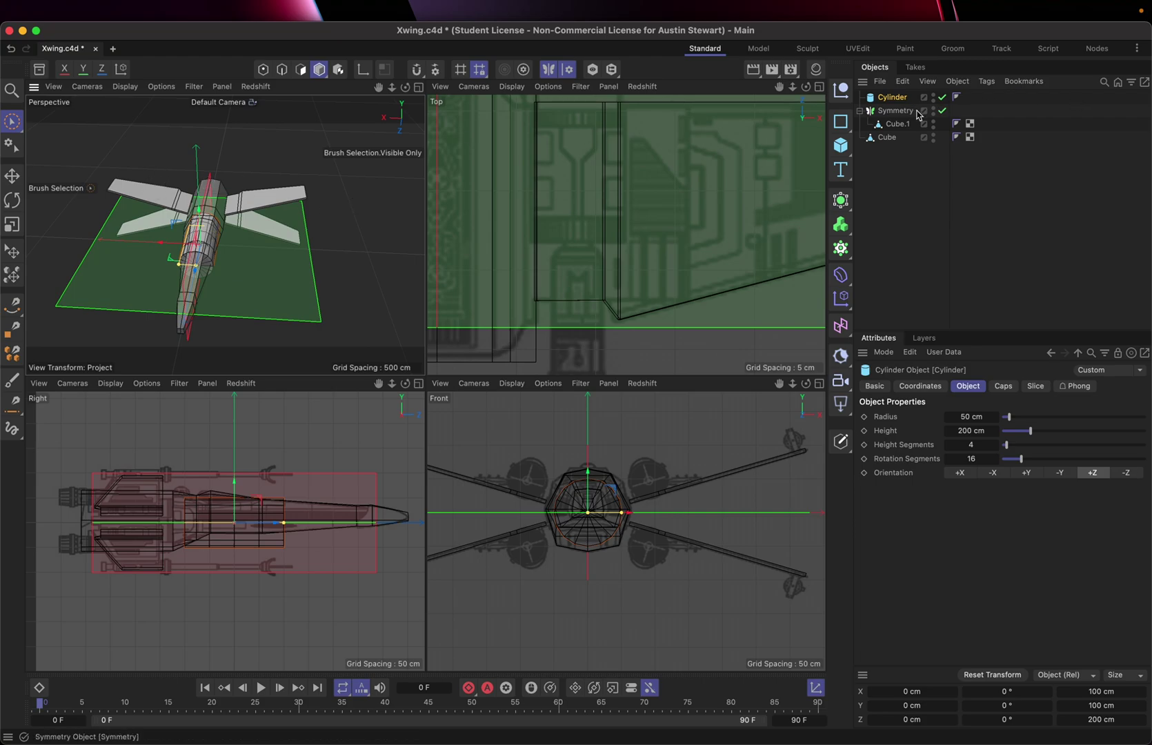
left_click(943, 112)
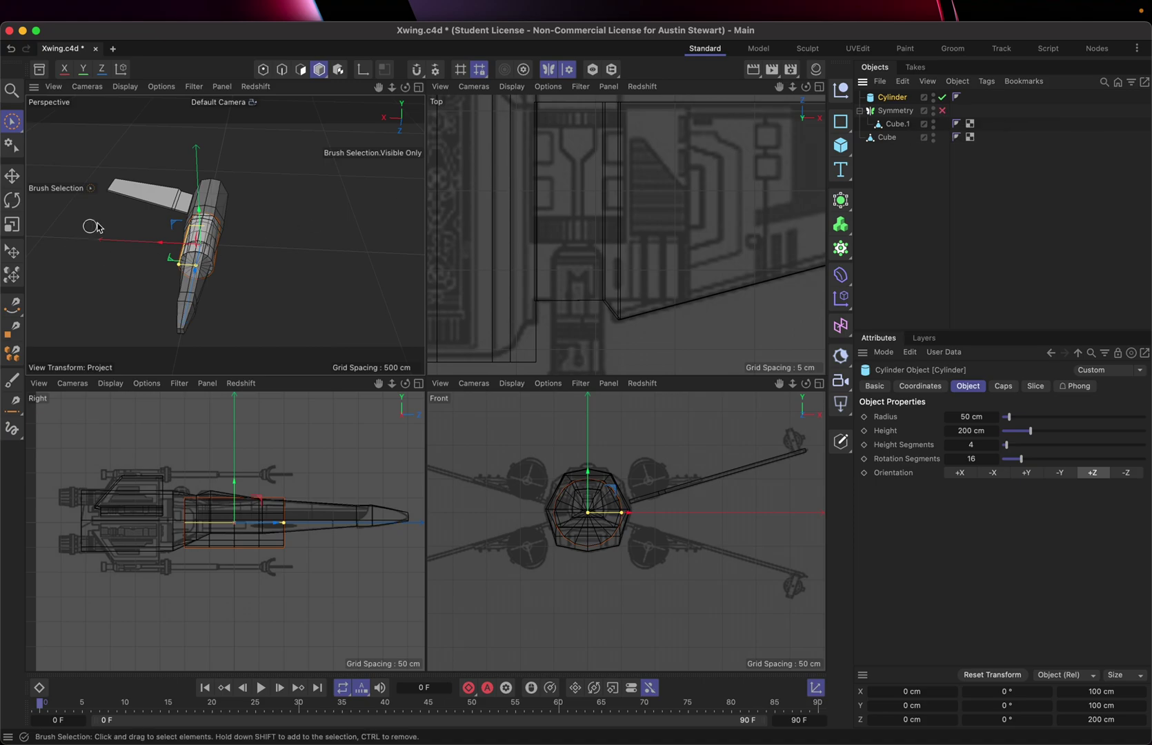
Step: Move the cylinder back and out beside the rear fuselage at the wing root, to about X 105, Y 37, Z -228 cm
left_click(418, 86)
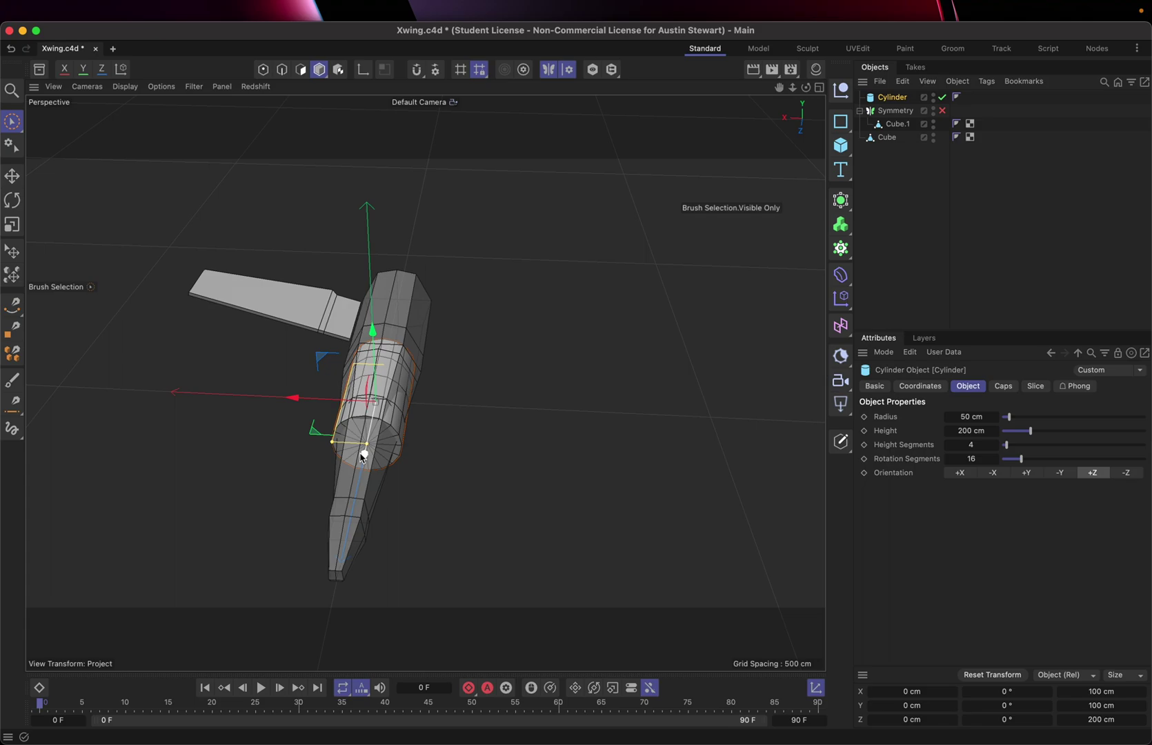
left_click_drag(363, 456, 383, 371)
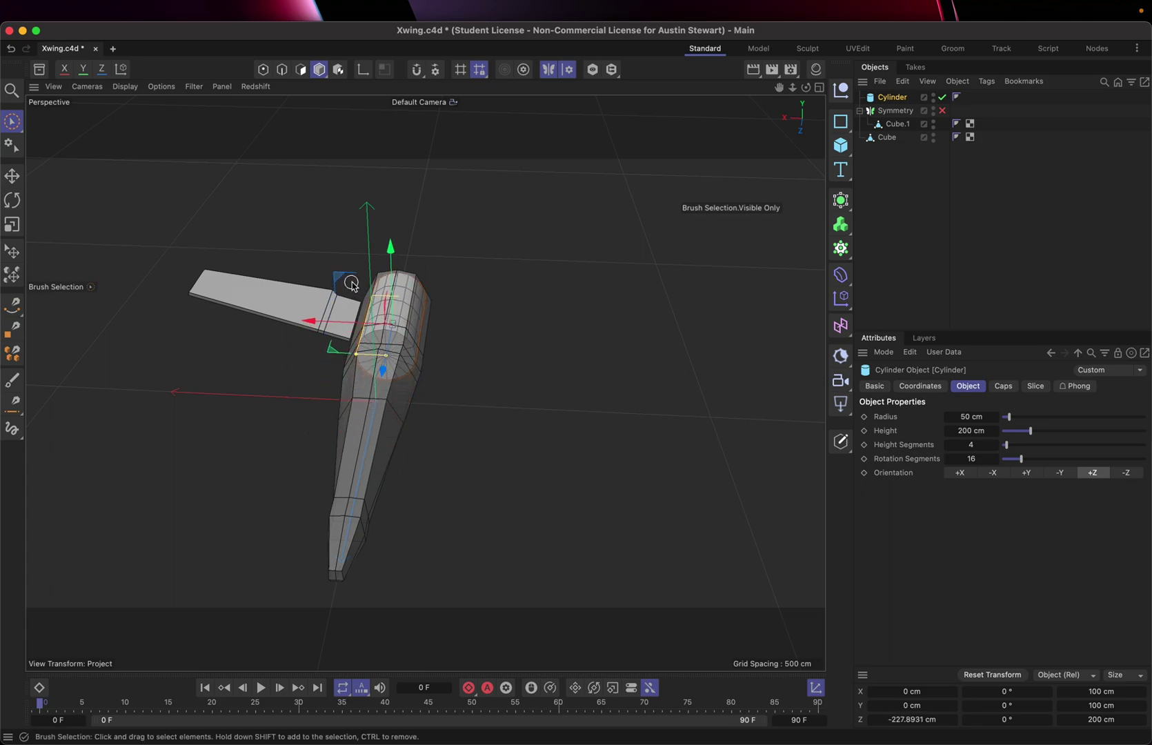
left_click_drag(352, 284, 288, 259)
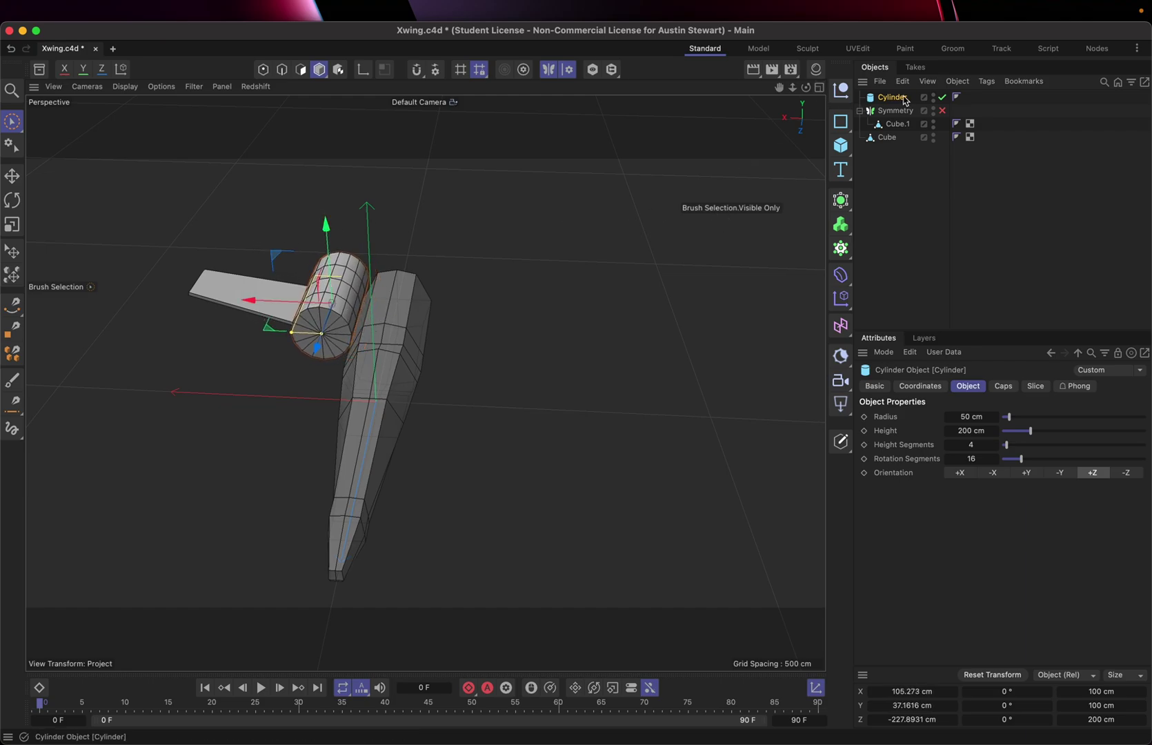
left_click(819, 90)
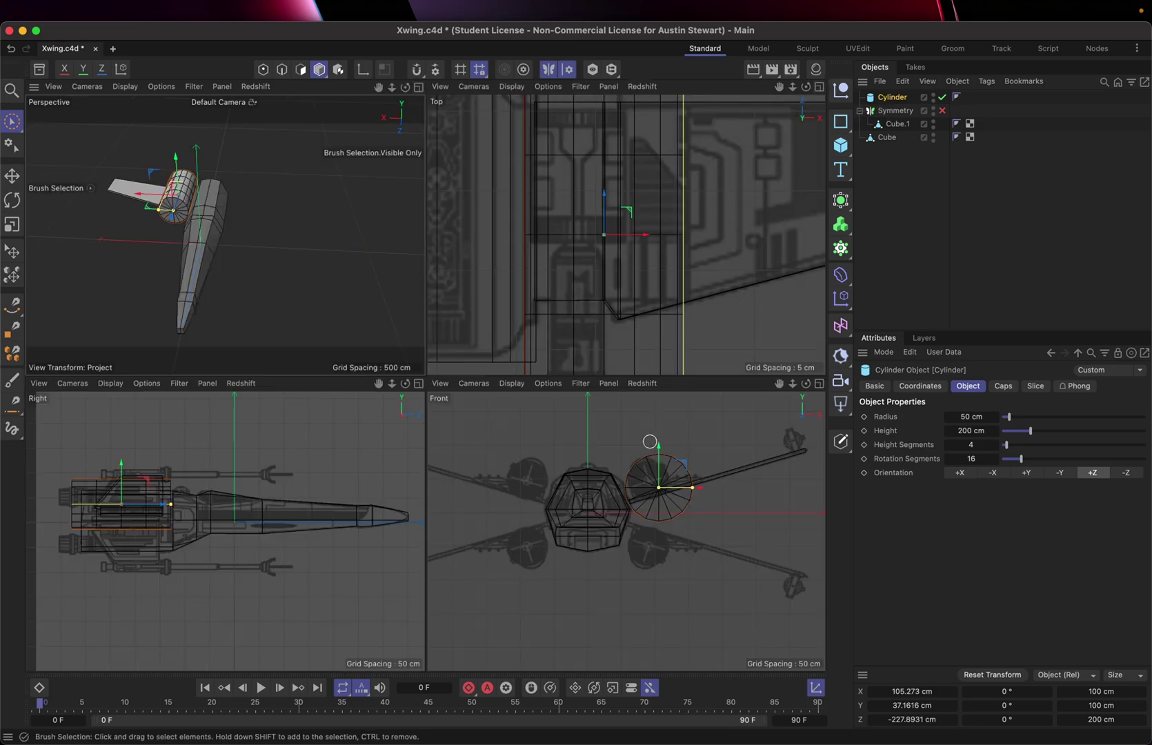
Step: Reduce the cylinder's radius to about 28.5 cm and align it with the engine in the top reference, at about X 88, Z -223 cm
scroll(138, 541, "up", 5)
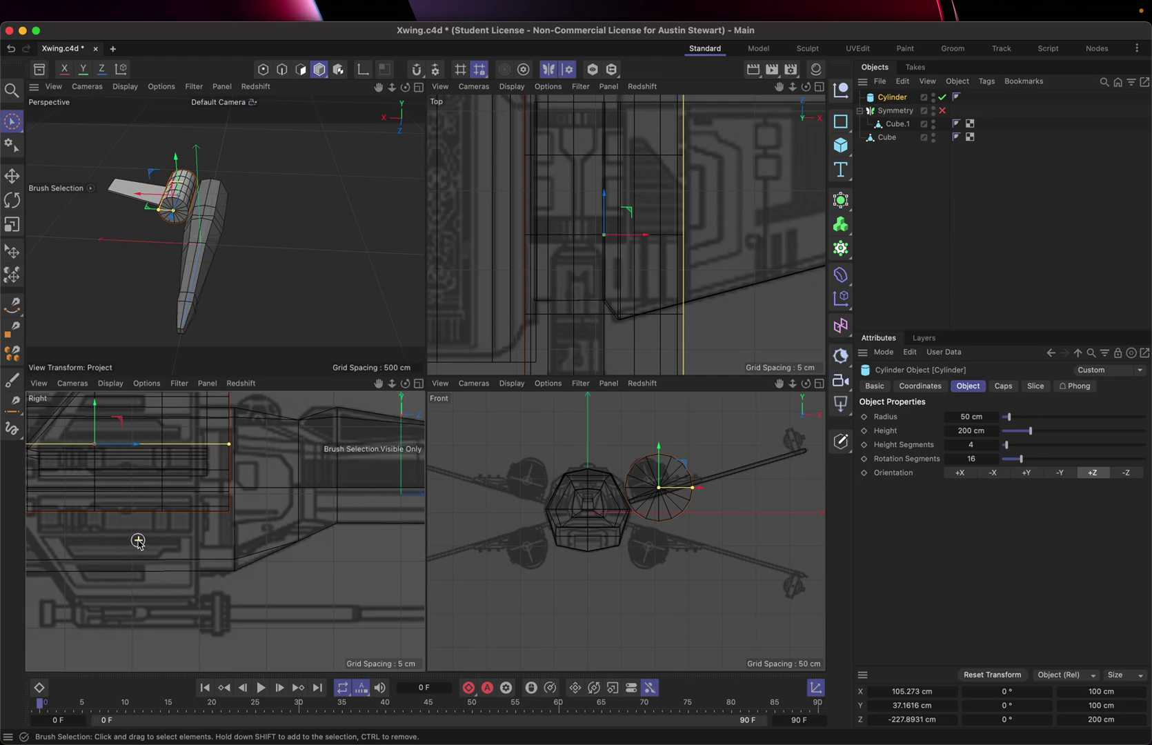
scroll(138, 542, "up", 2)
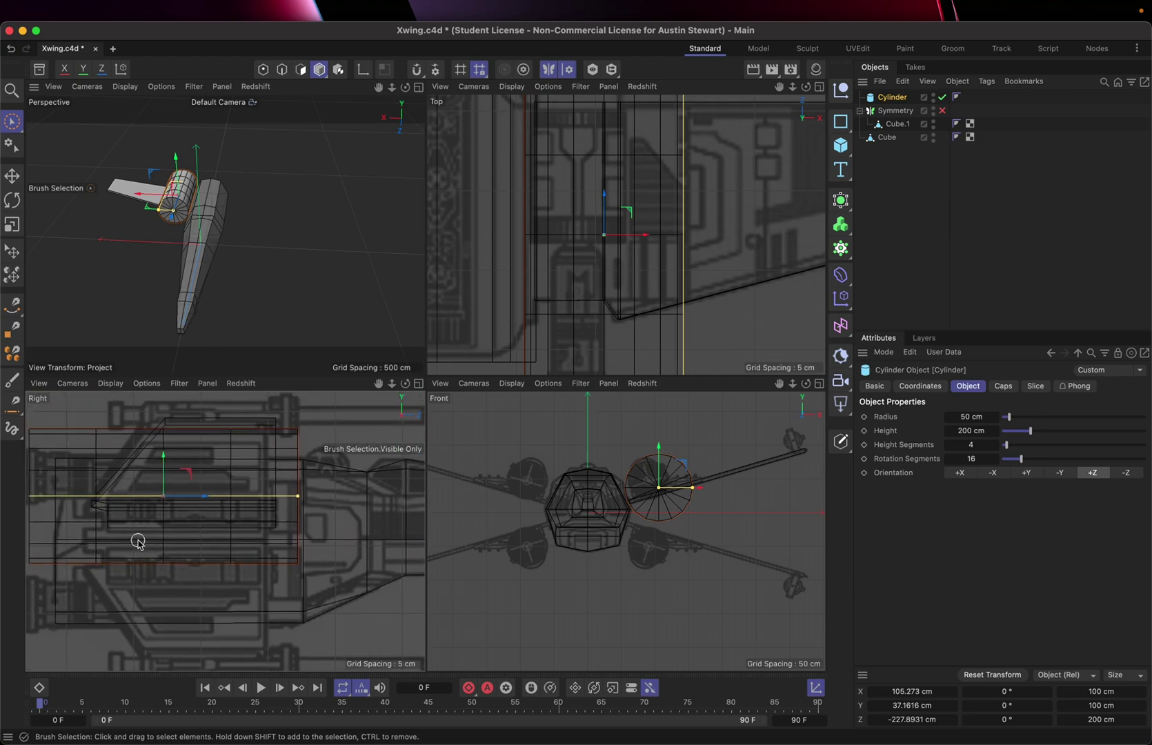
scroll(138, 541, "down", 7)
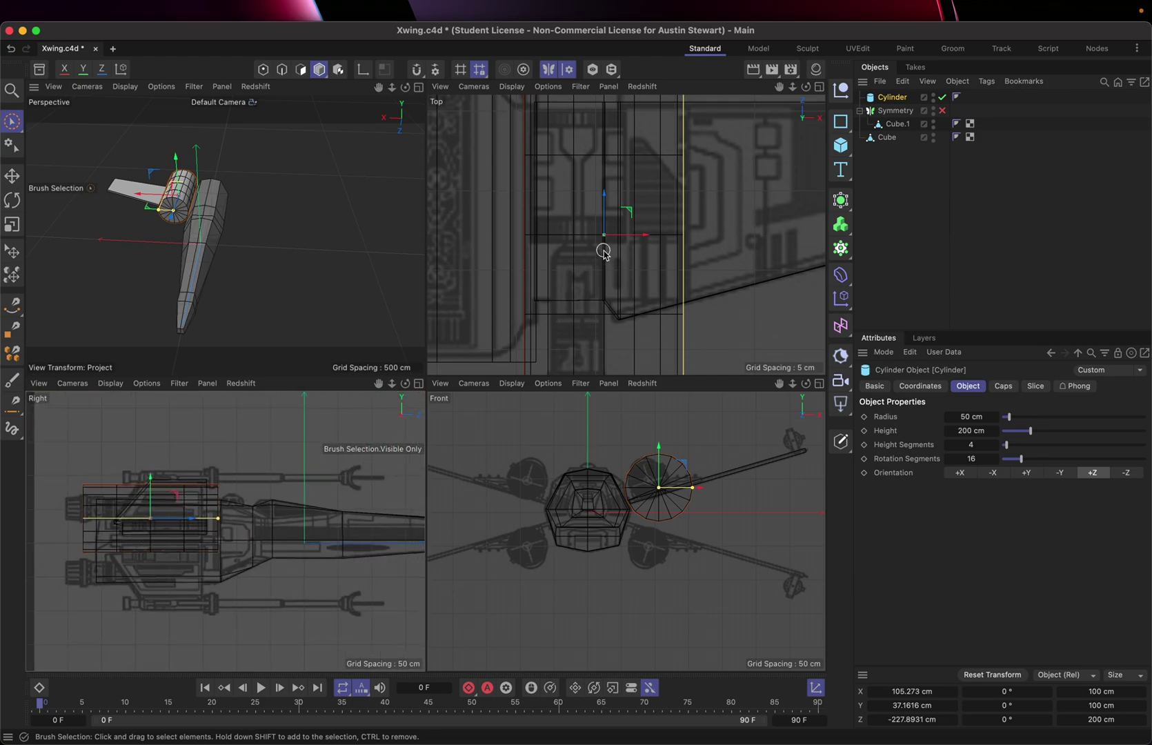
scroll(603, 251, "down", 5)
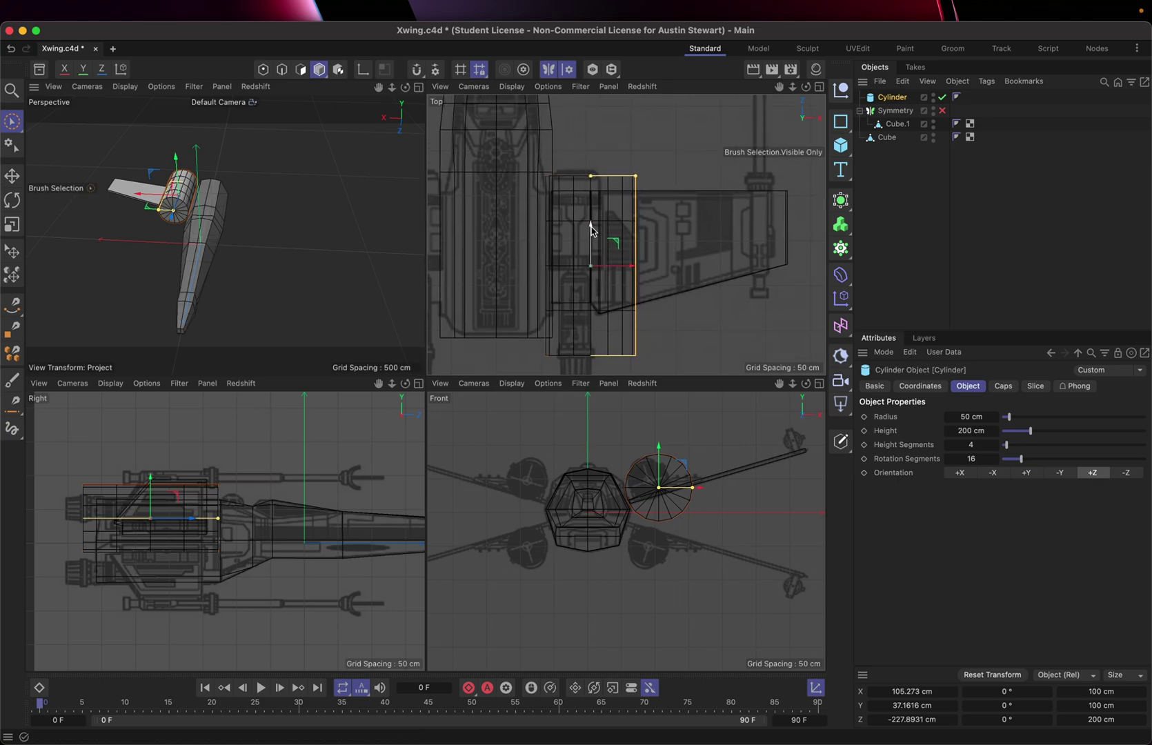
left_click_drag(594, 231, 591, 224)
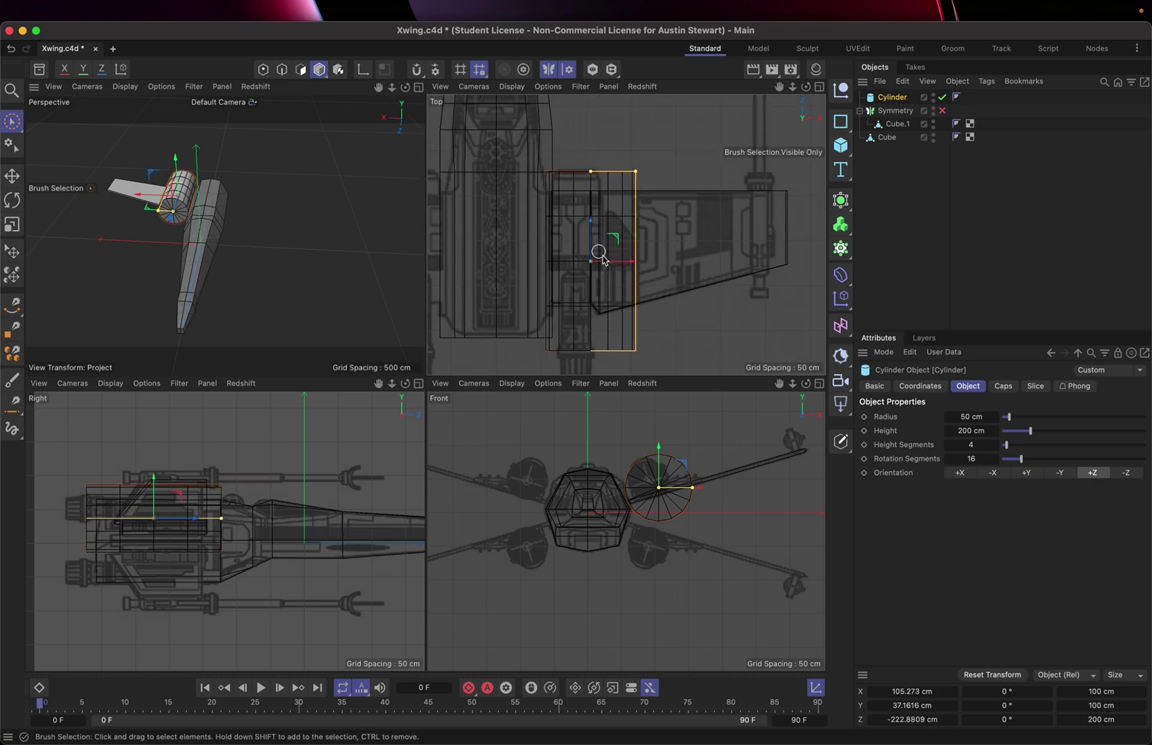
left_click_drag(636, 173, 616, 173)
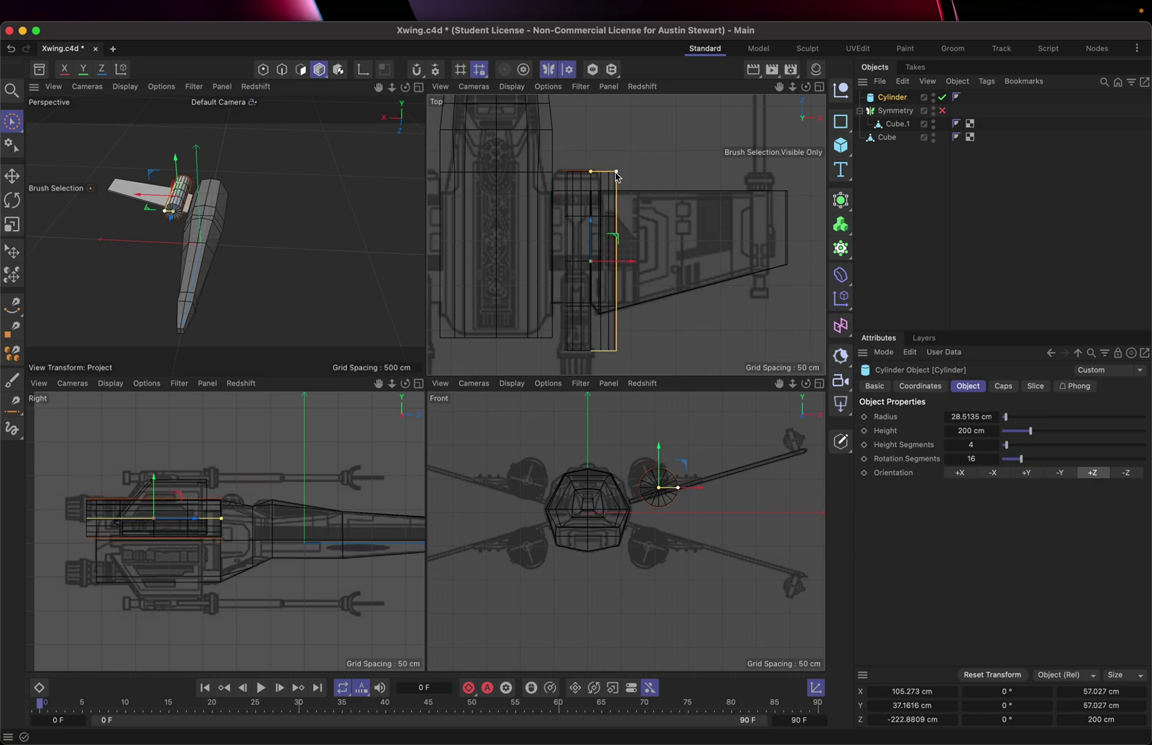
left_click_drag(630, 262, 617, 263)
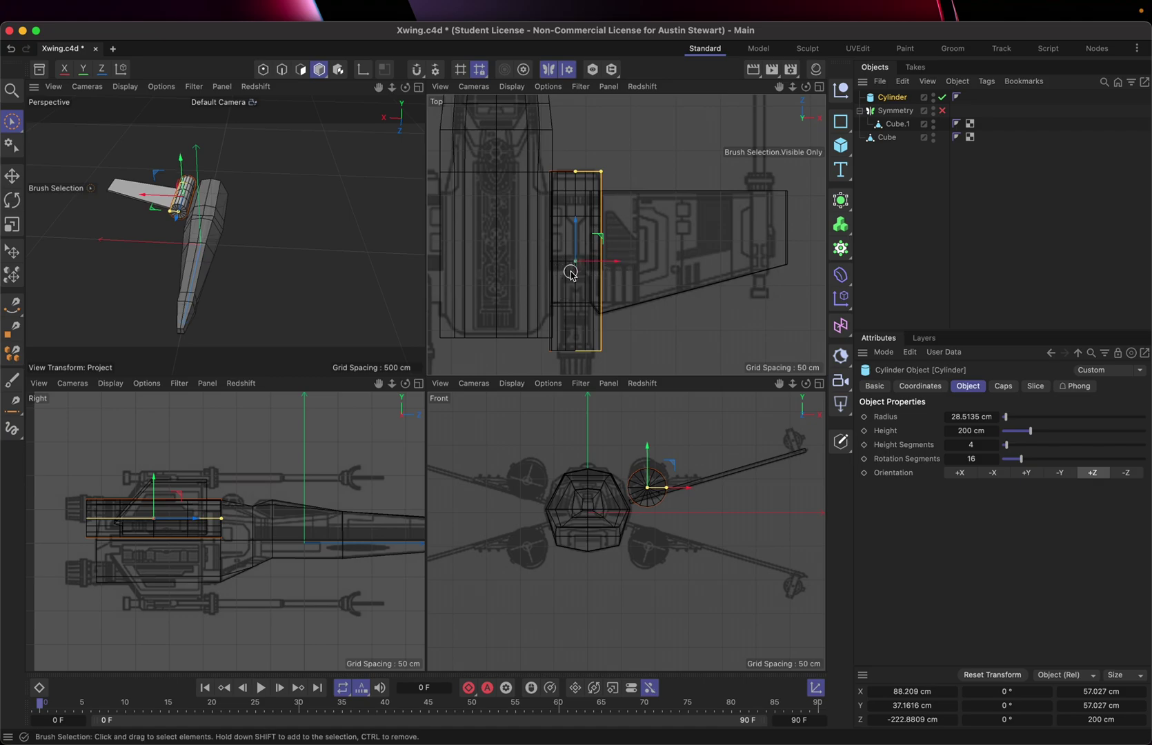
Step: Lengthen the engine cylinder to about 231 cm and position it over the reference engine at about X 90, Y 50, Z -239 cm
scroll(570, 273, "down", 5)
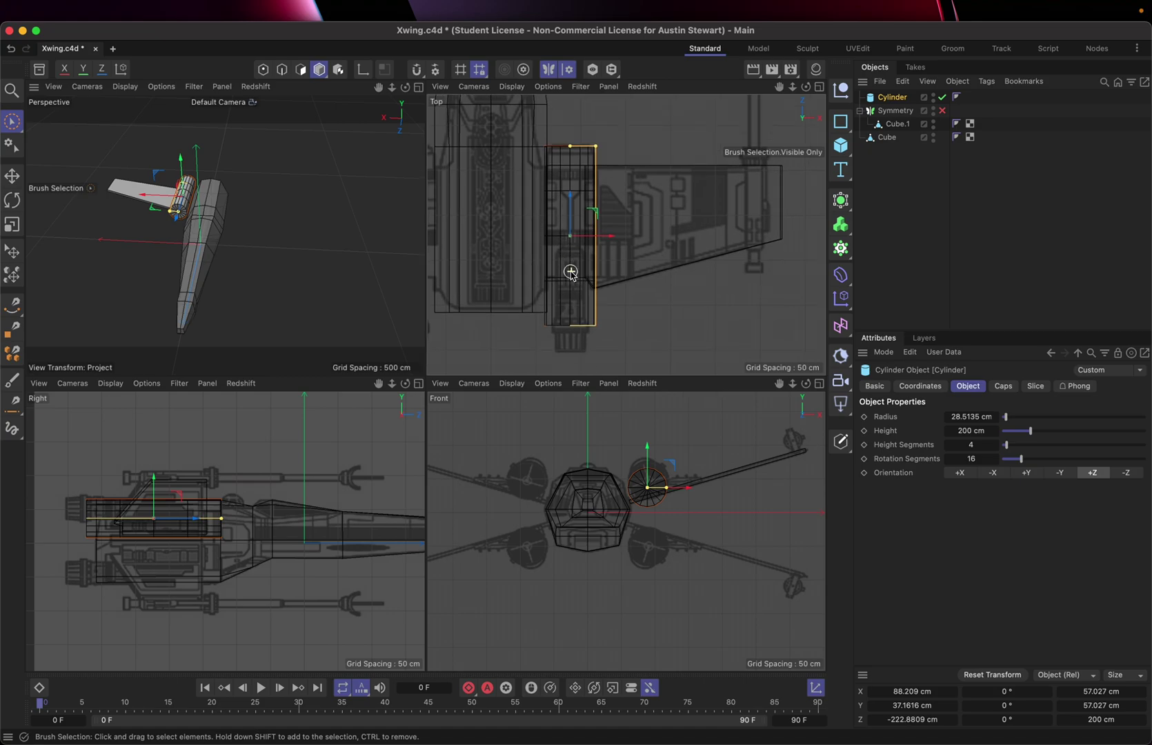
scroll(570, 272, "up", 2)
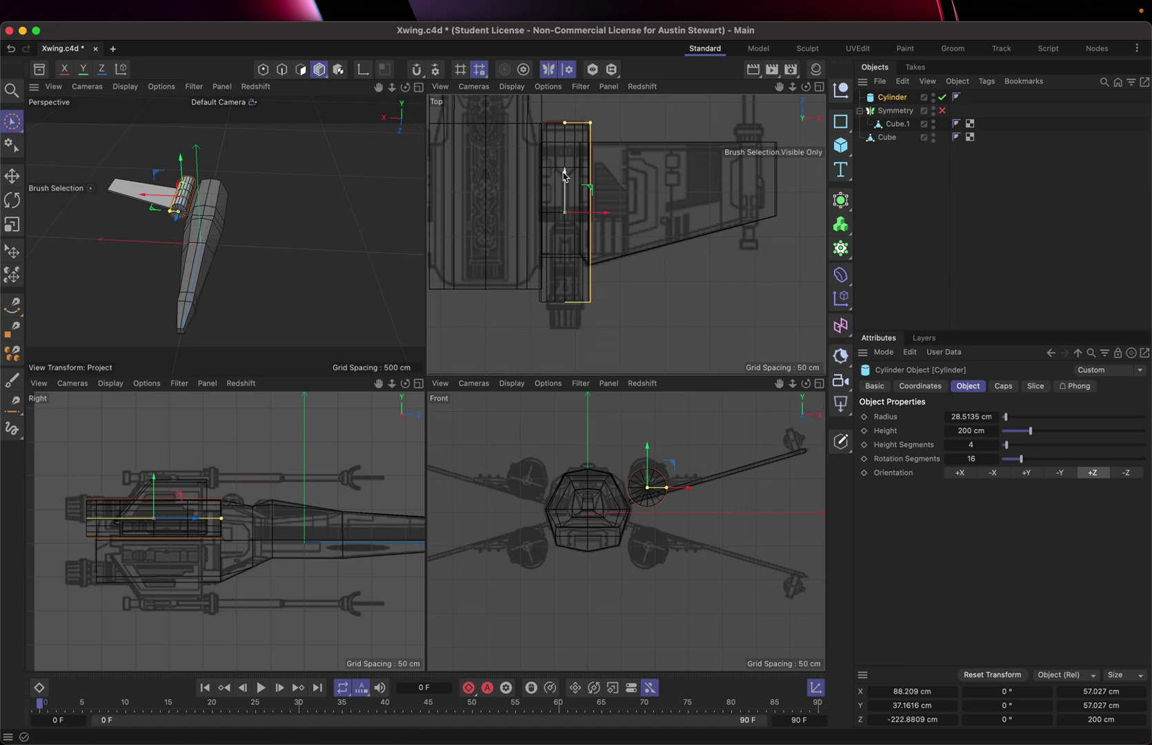
left_click_drag(565, 172, 563, 189)
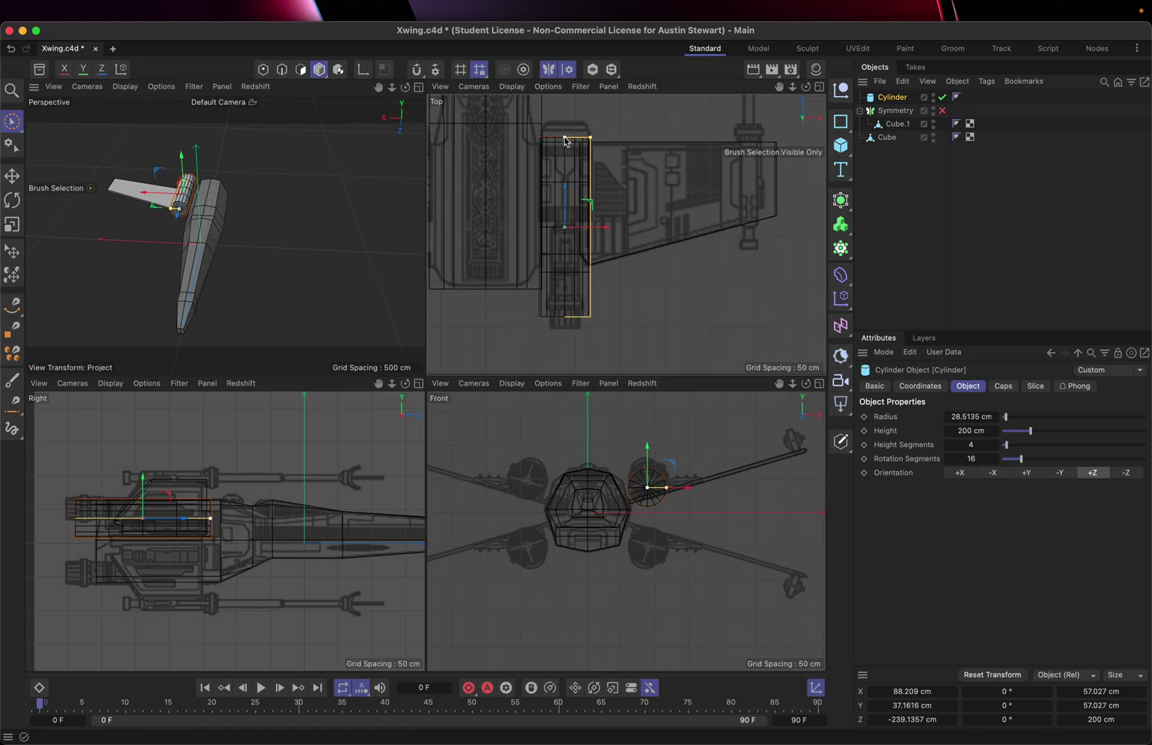
left_click_drag(564, 140, 564, 128)
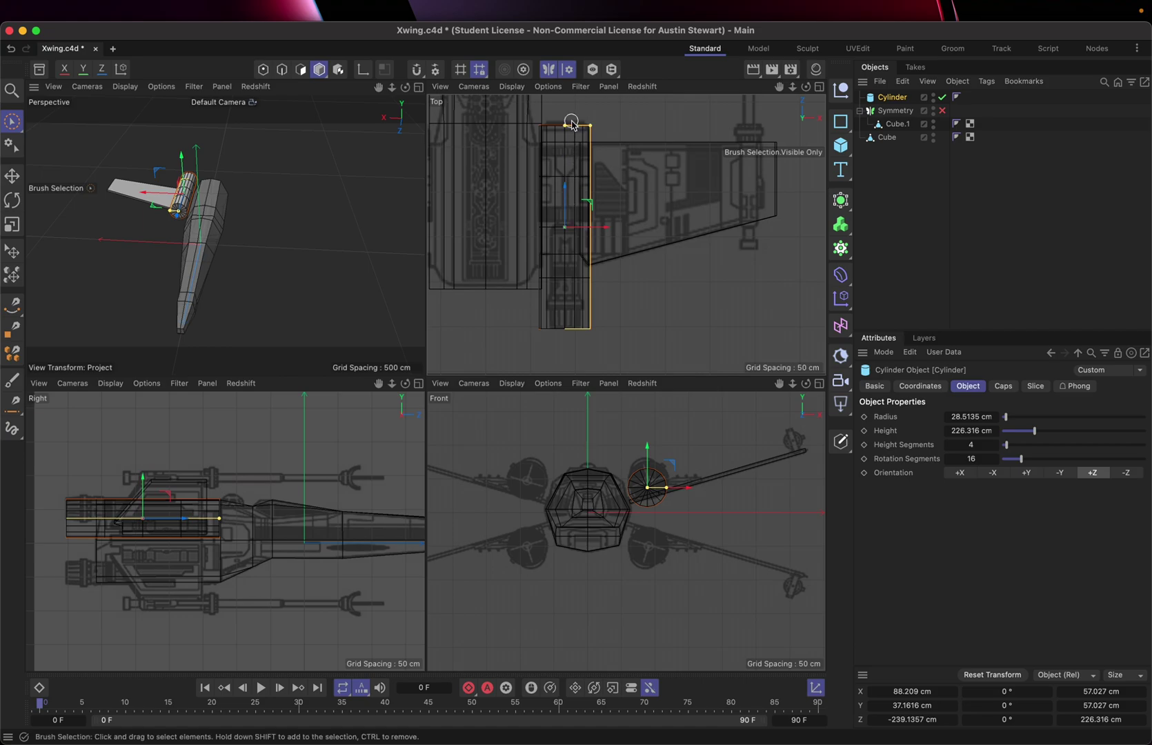
left_click_drag(564, 129, 564, 128)
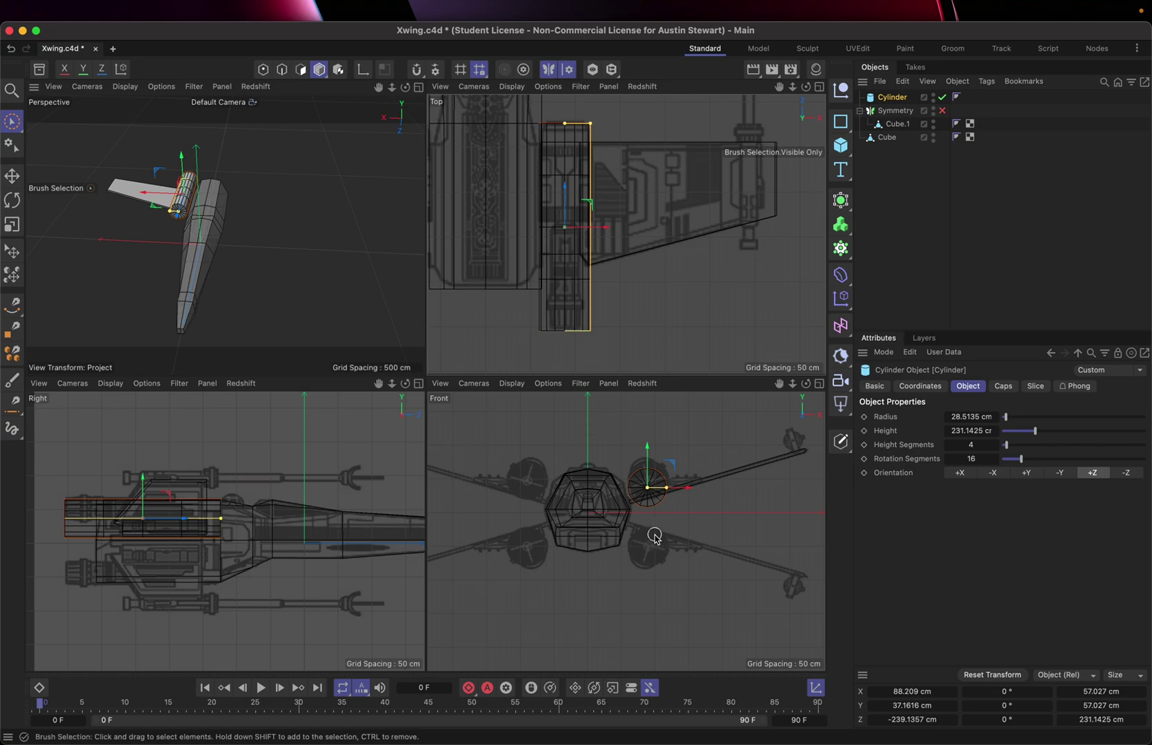
scroll(655, 536, "up", 10)
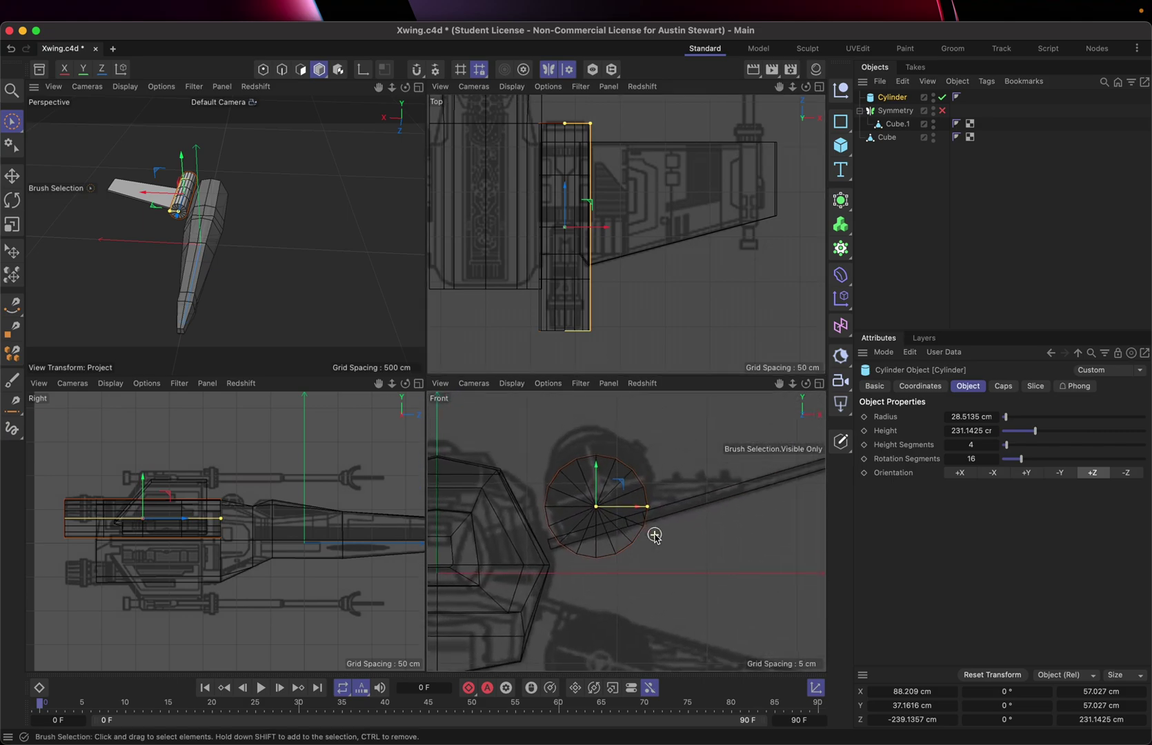
left_click_drag(619, 483, 625, 461)
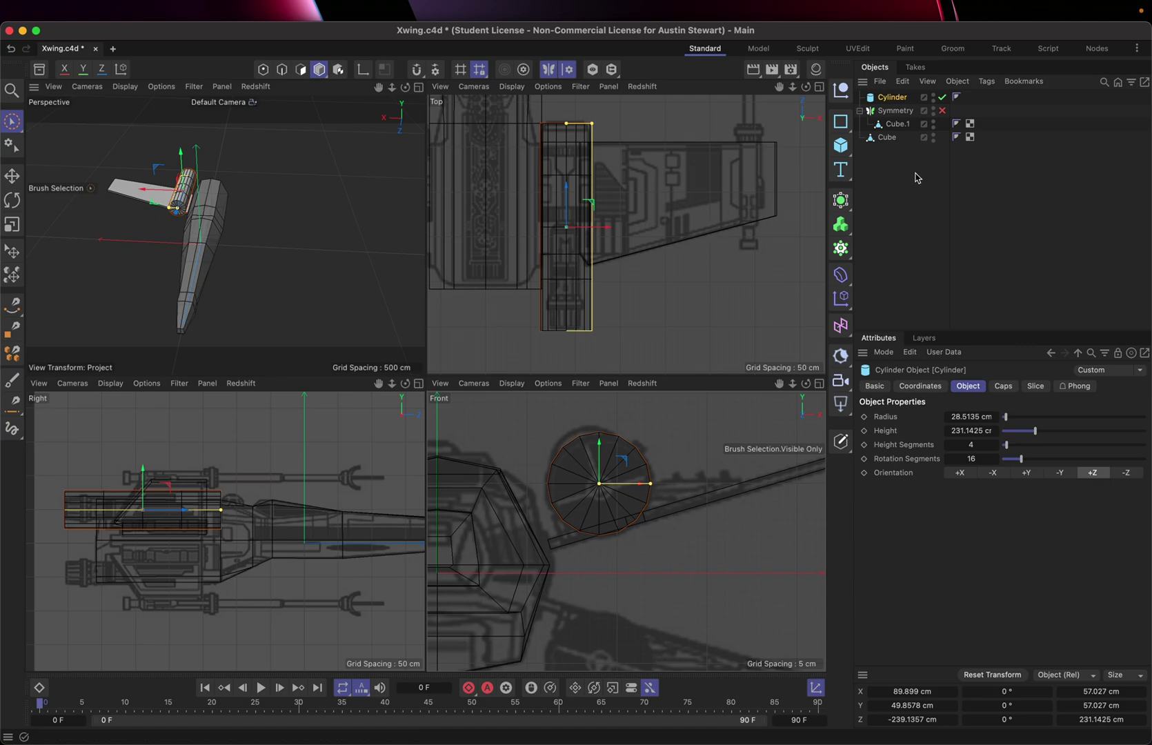
Step: Re-enable the Symmetry generator and place the engine cylinder inside it to mirror the engine into four
left_click(943, 111)
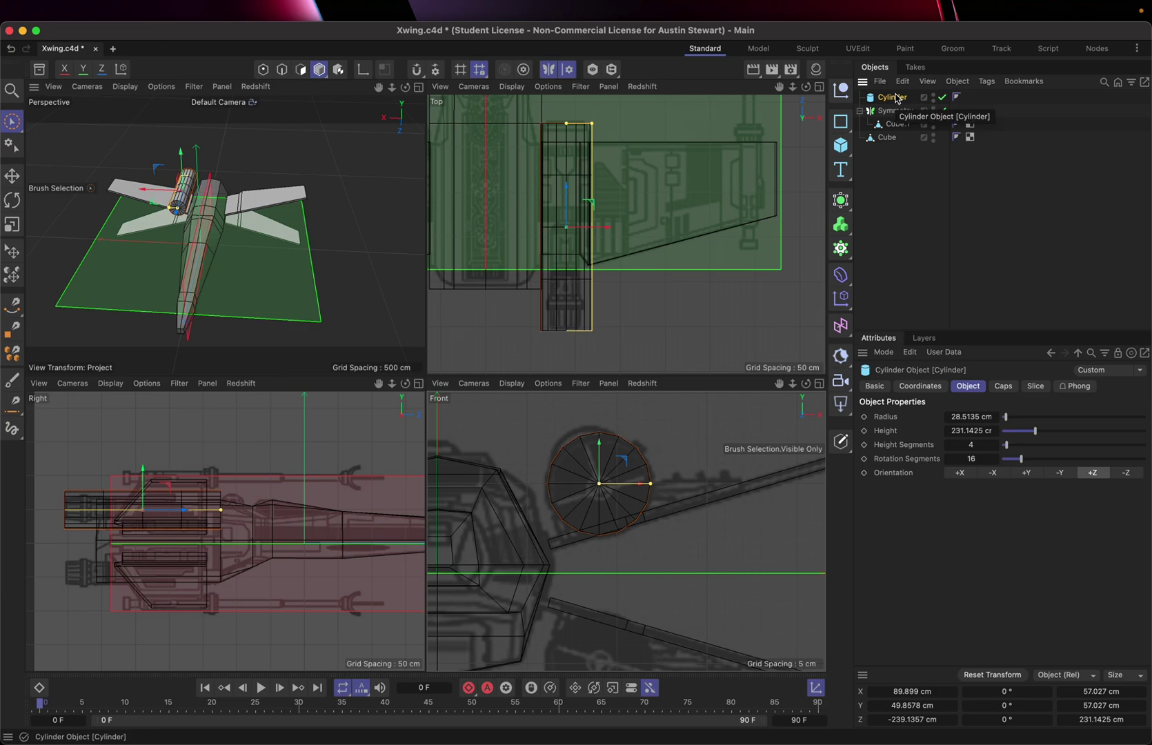
left_click_drag(894, 99, 897, 118)
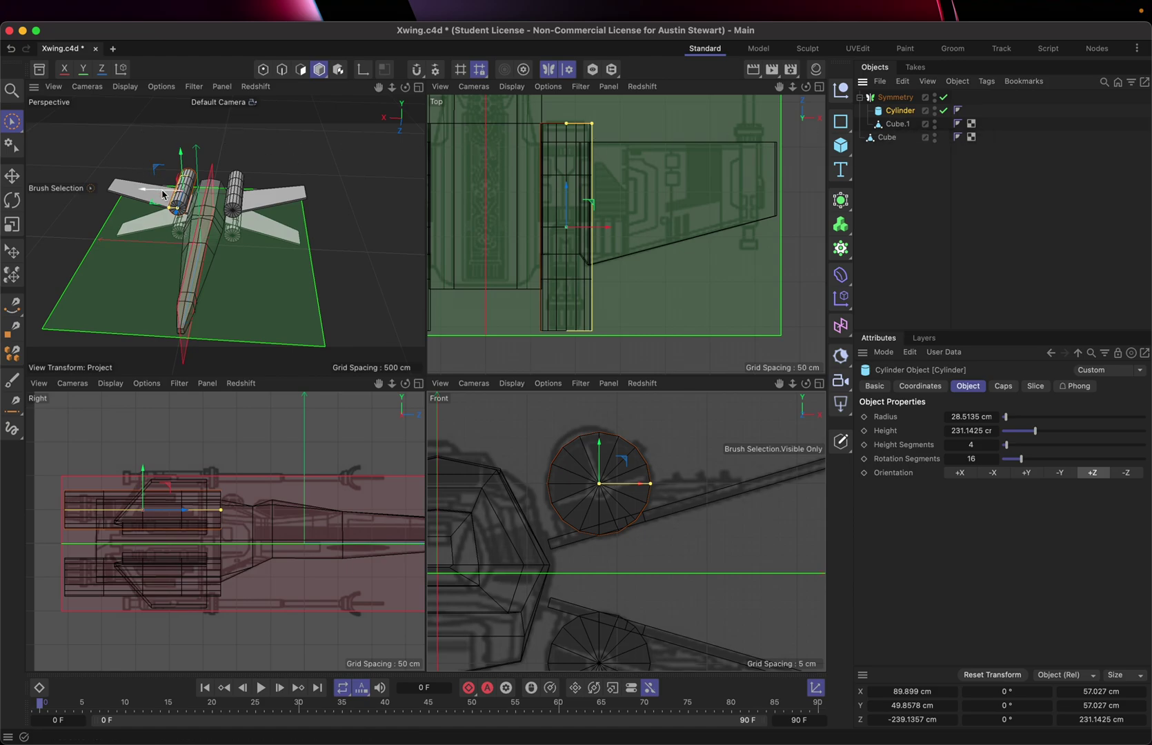
scroll(163, 199, "up", 5)
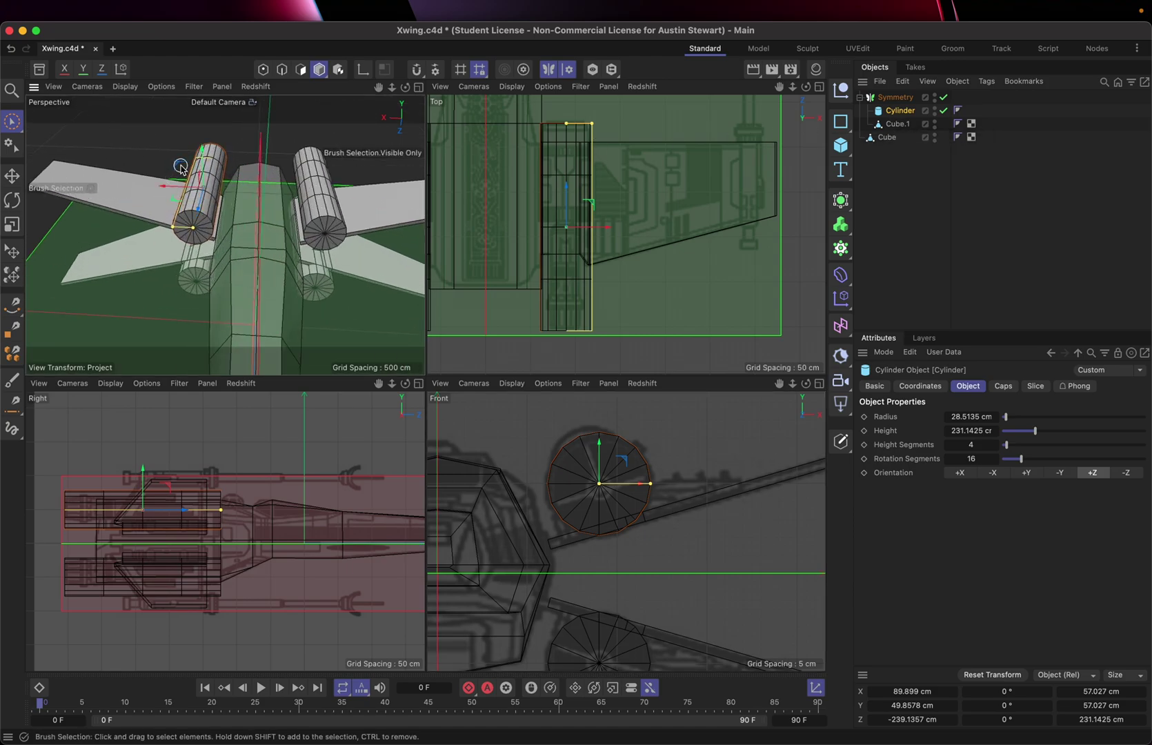
scroll(180, 167, "down", 6)
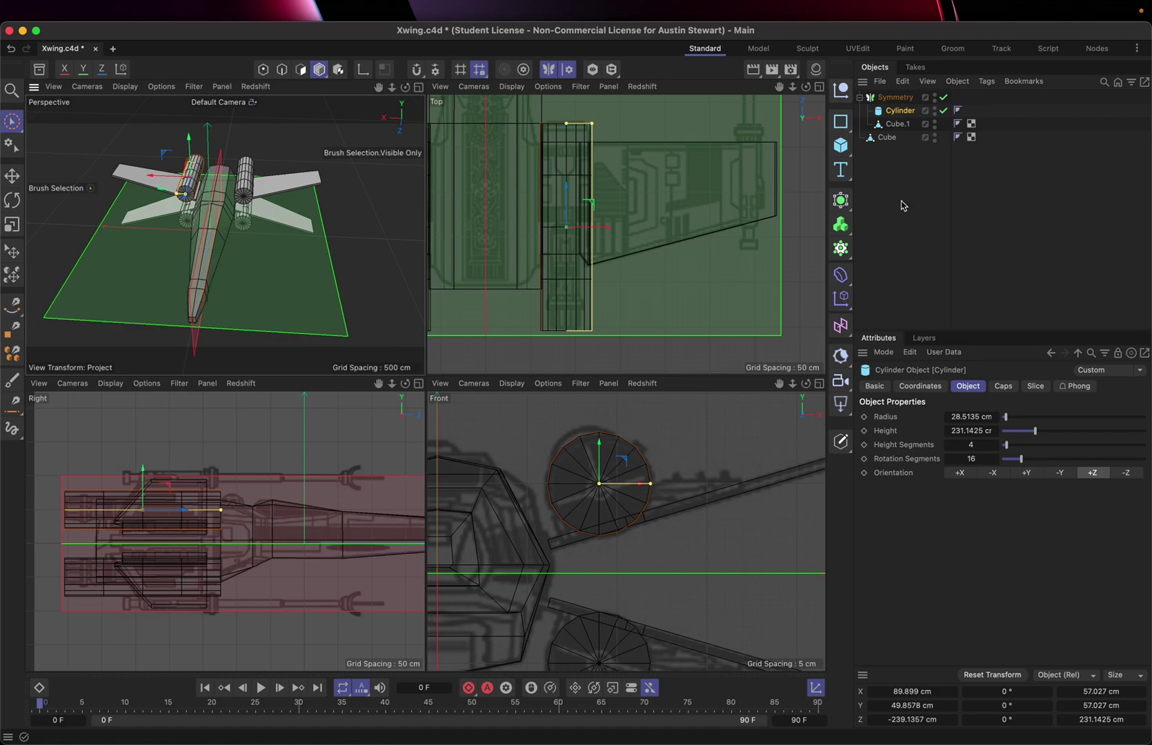
Step: Add a second Cylinder primitive for the laser cannon, oriented along +Z with a 10 cm radius
left_click(841, 146)
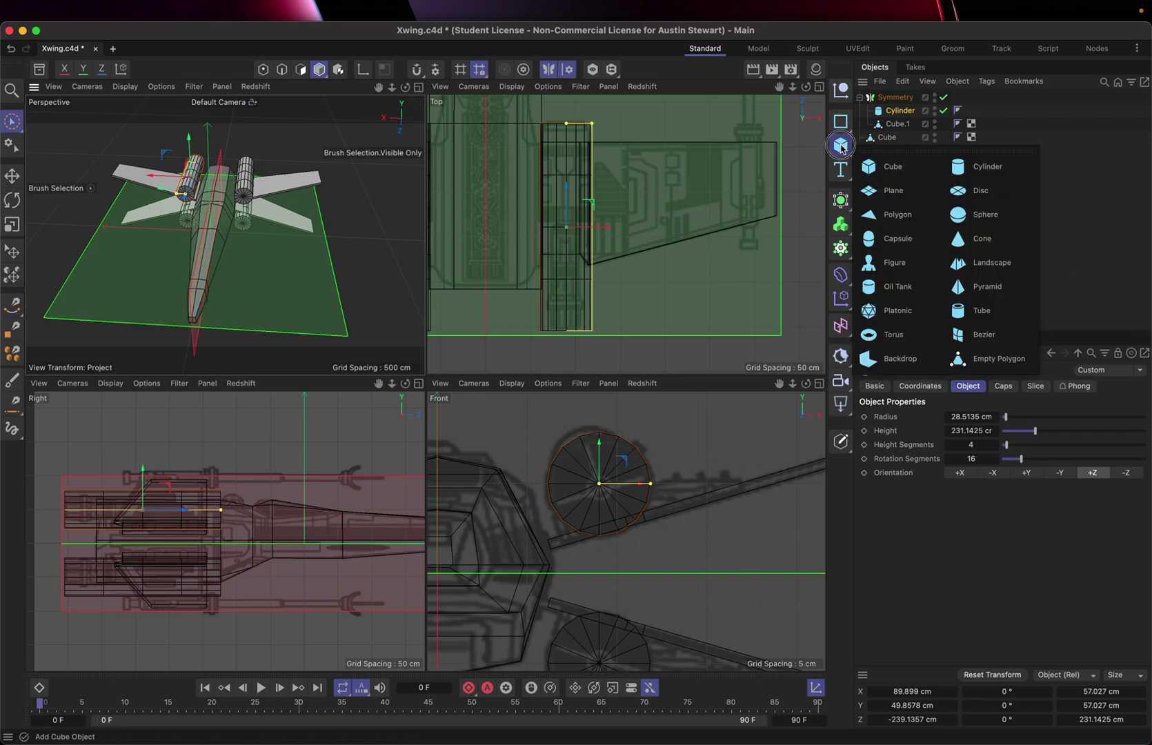
left_click(983, 168)
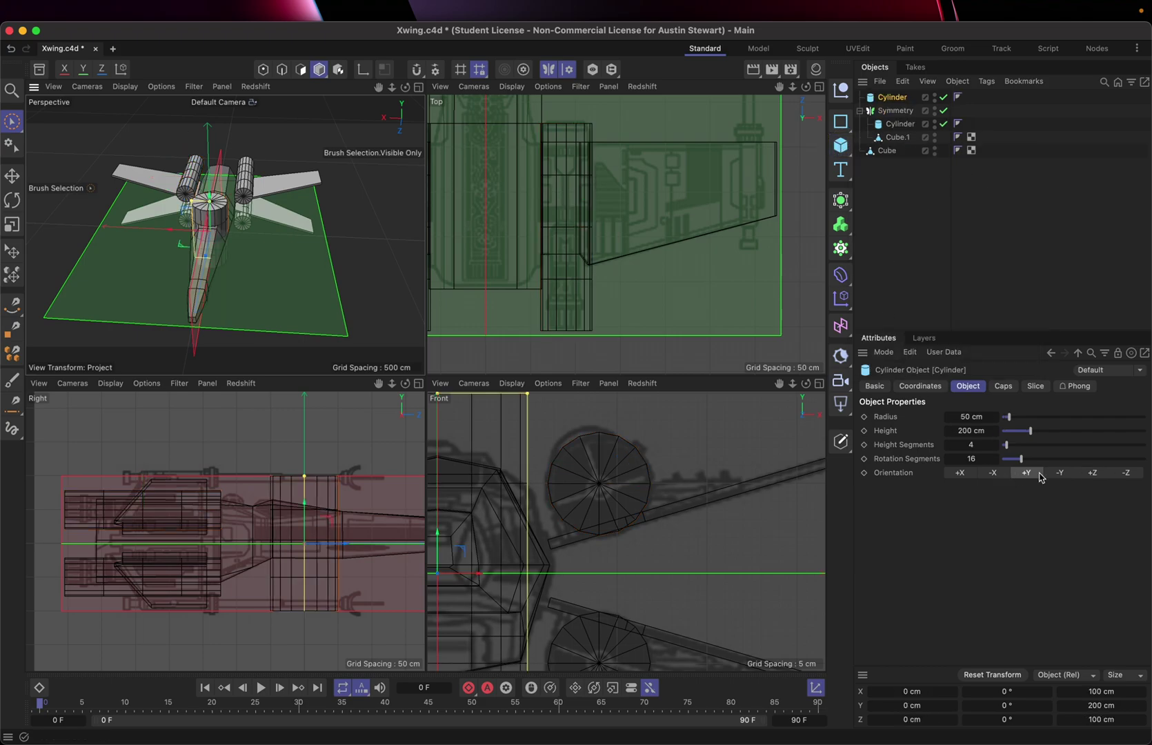
left_click(1092, 473)
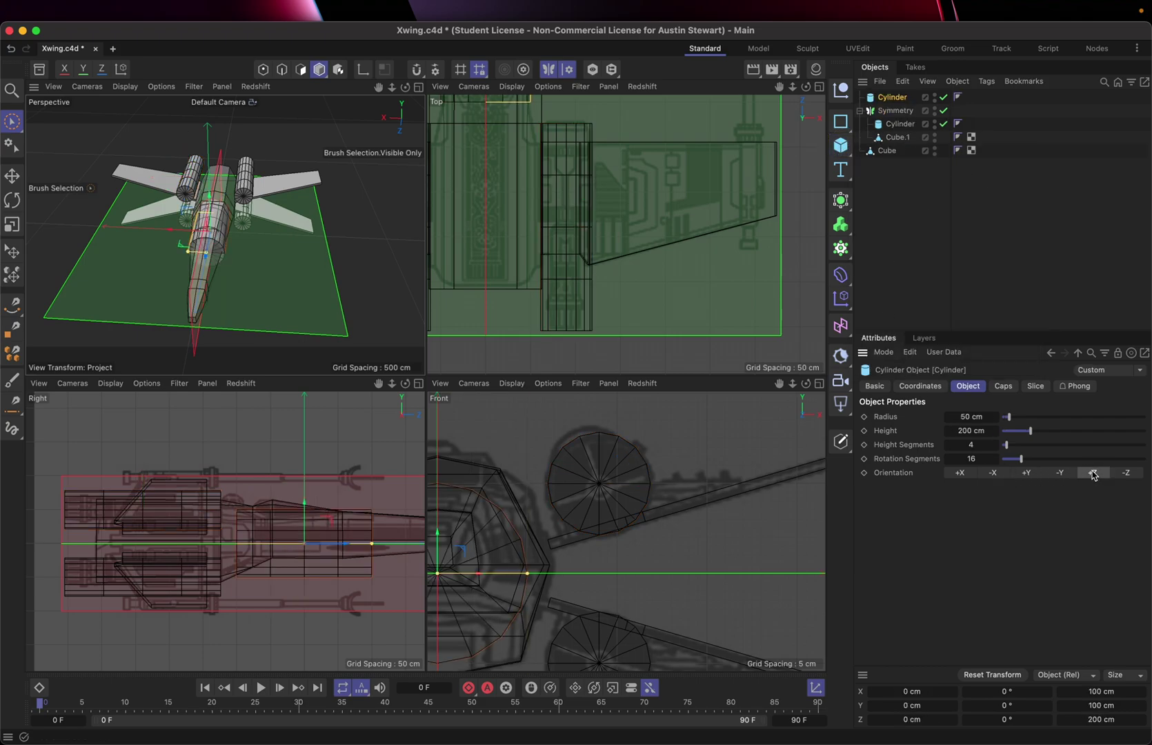
left_click(968, 418)
type("10")
key("Return")
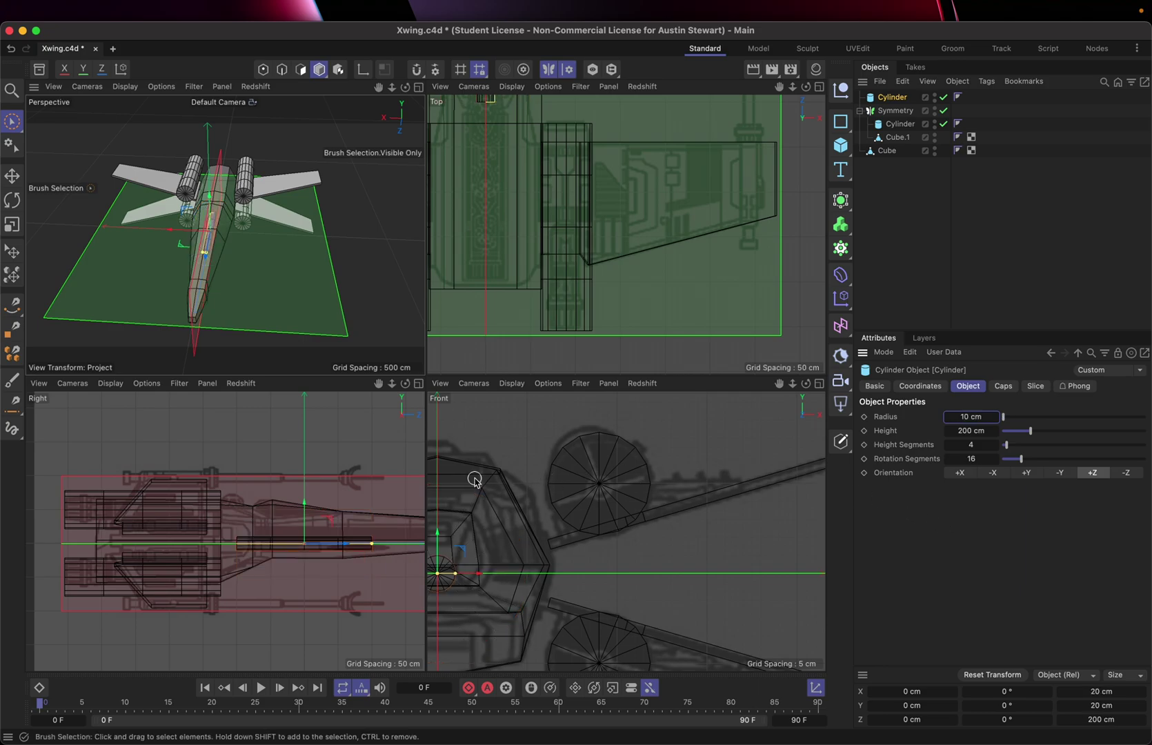
Step: Disable the Symmetry generator so that only the original wing and engine are displayed
scroll(517, 532, "left", 5)
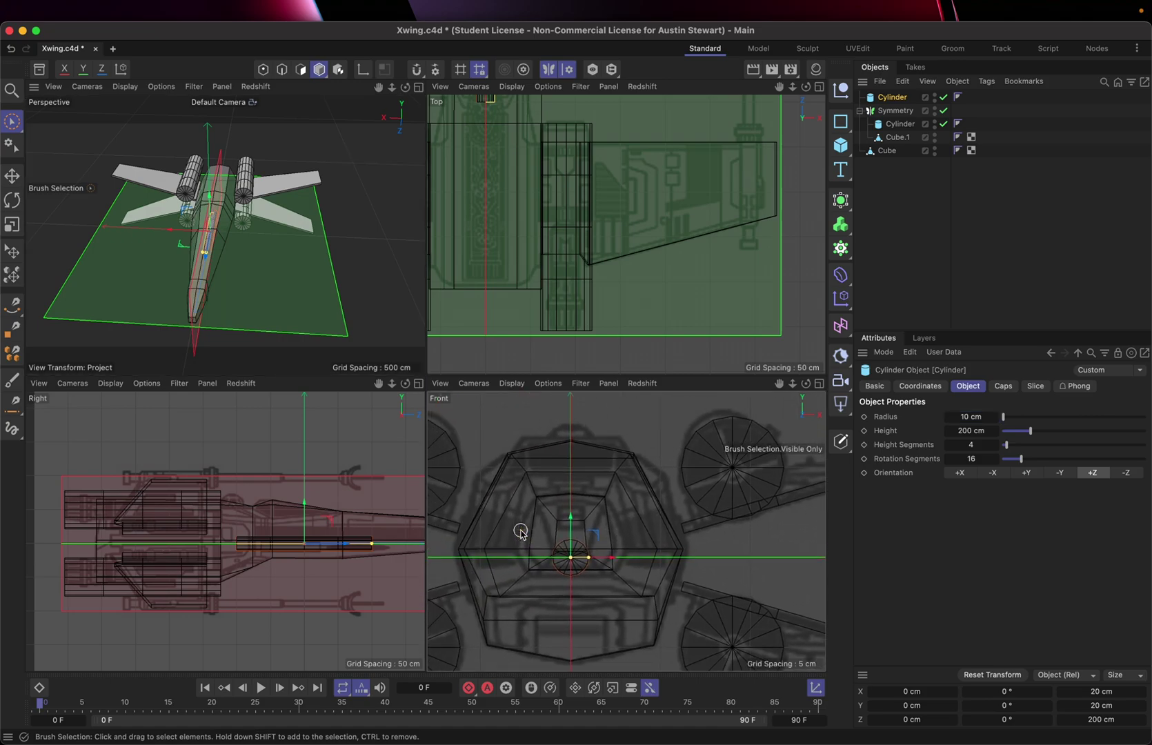
scroll(520, 531, "down", 10)
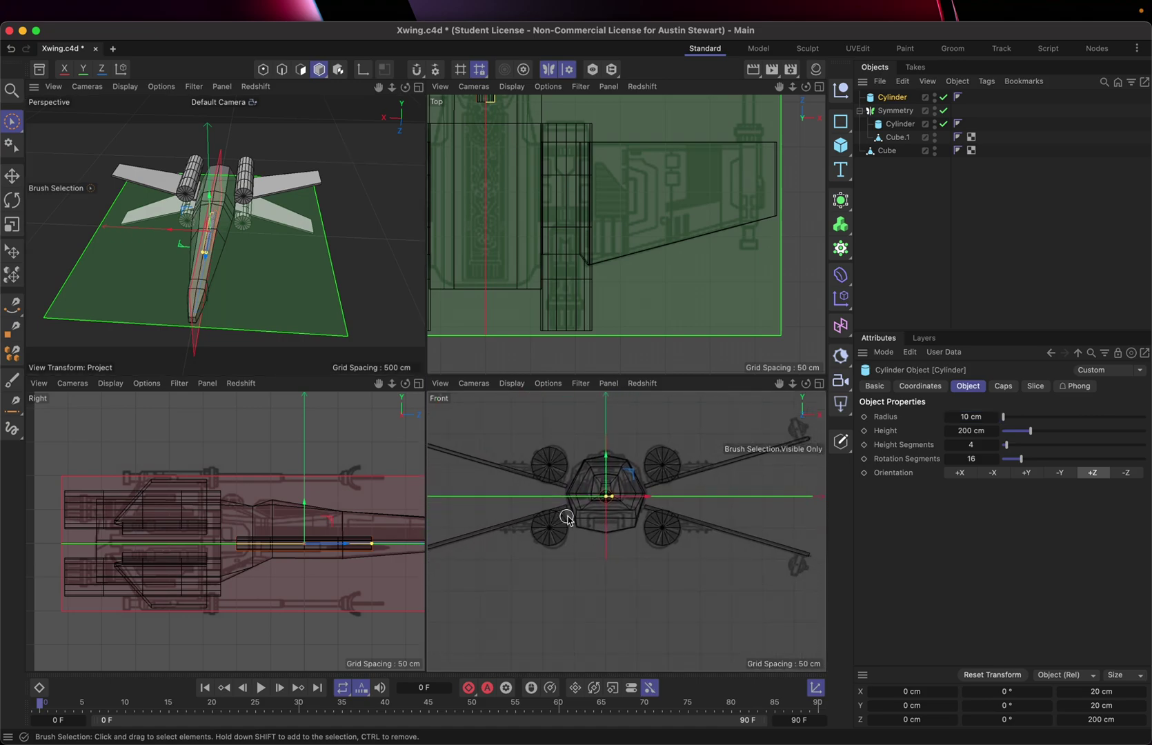
scroll(566, 517, "left", 5)
scroll(567, 517, "up", 5)
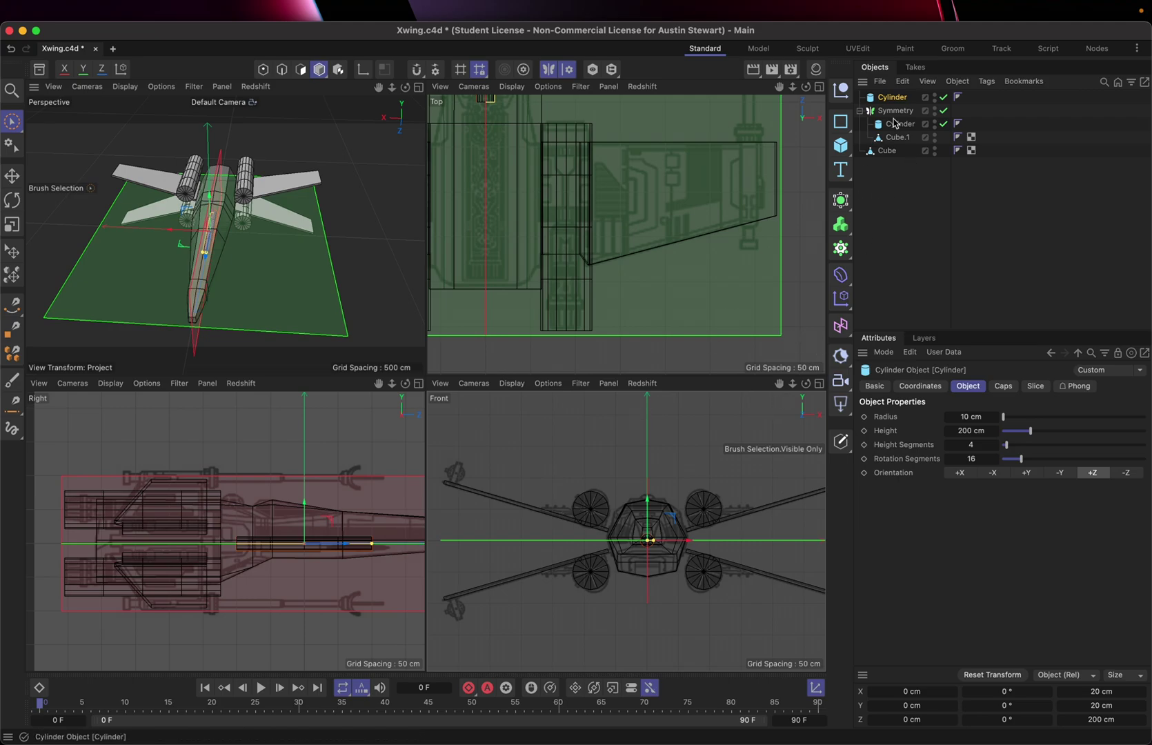
left_click(942, 111)
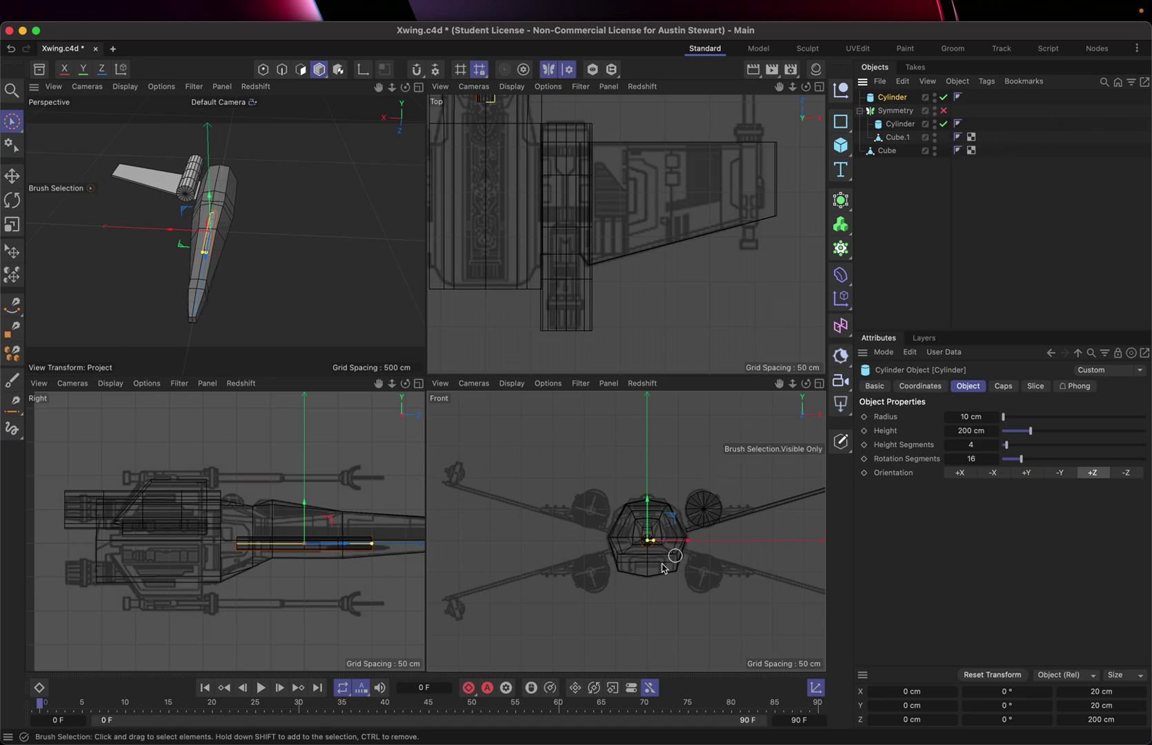
Step: Move the thin cylinder onto the upper wing-tip cannon in the front reference, at about X 304, Y 107 cm
scroll(614, 574, "up", 5)
scroll(614, 574, "down", 5)
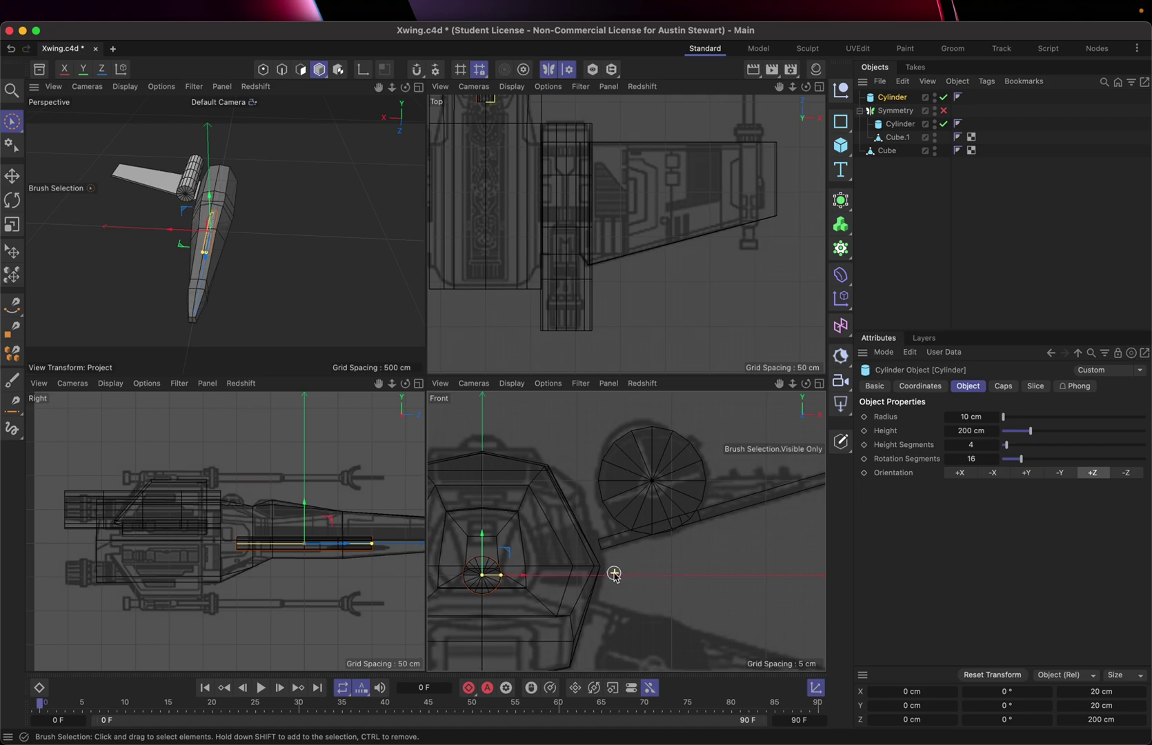
scroll(784, 516, "down", 2)
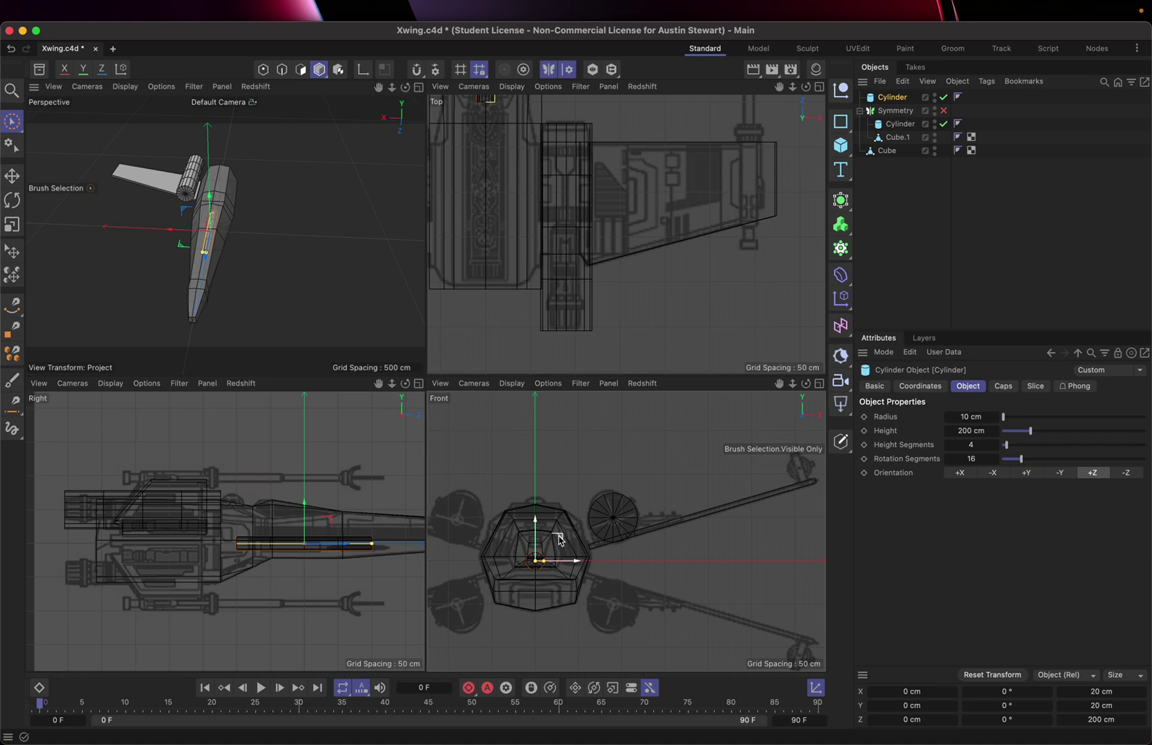
left_click_drag(559, 540, 822, 447)
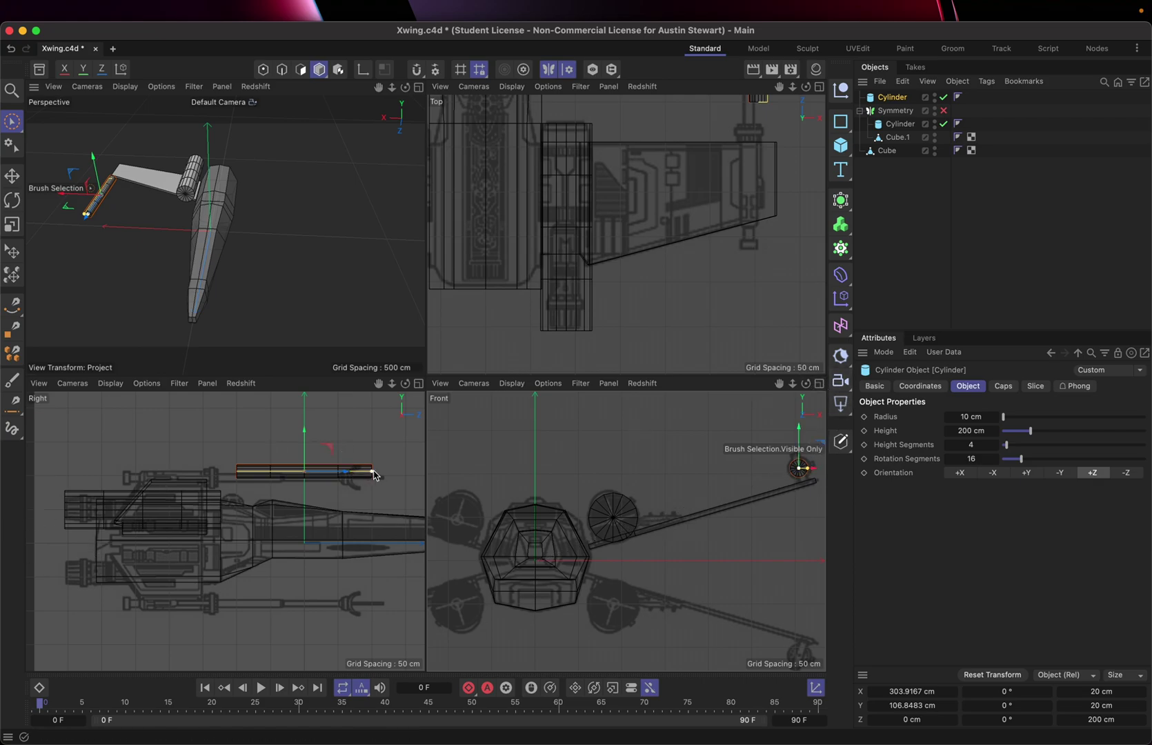
Step: Lengthen the cannon cylinder to about 385 cm and shift it back to about Z -77 cm, matching the side reference
left_click_drag(372, 474, 429, 475)
left_click_drag(352, 475, 300, 477)
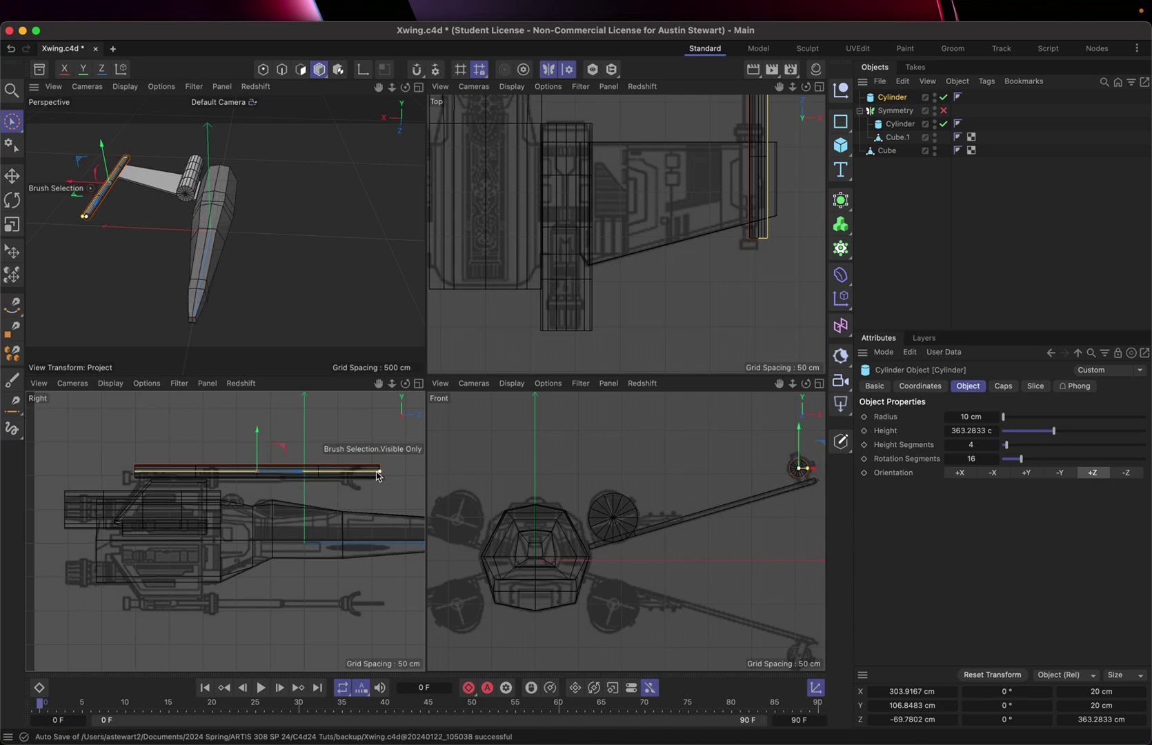
left_click_drag(379, 475, 388, 475)
left_click_drag(300, 475, 294, 476)
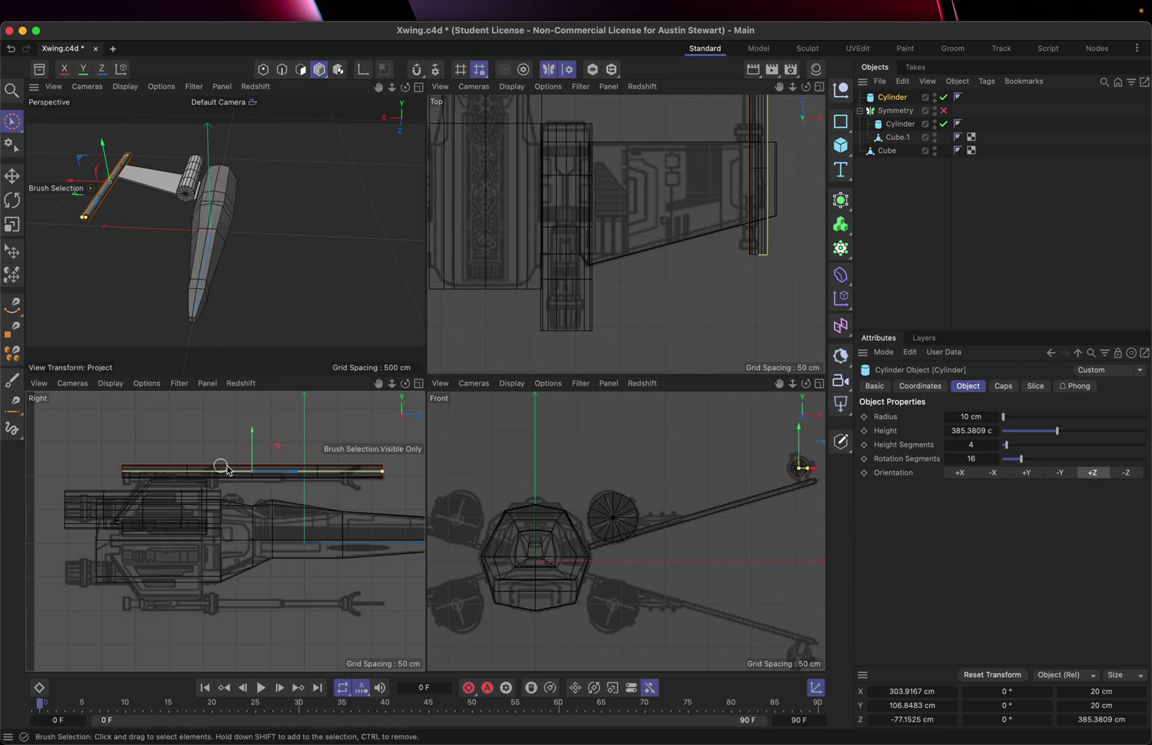
Step: Nudge the cannon cylinder down slightly to about Y 106.35 cm, aligning it with the cannon in the side reference
scroll(209, 505, "up", 5)
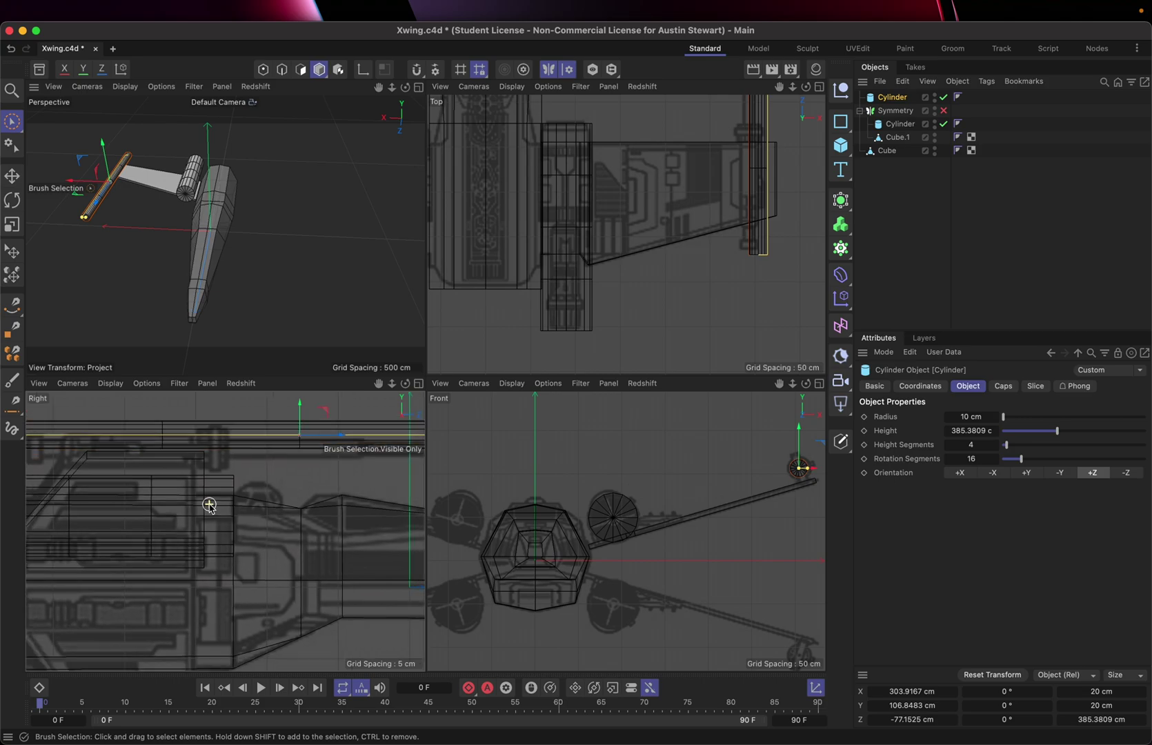
scroll(209, 505, "down", 6)
scroll(213, 506, "up", 3)
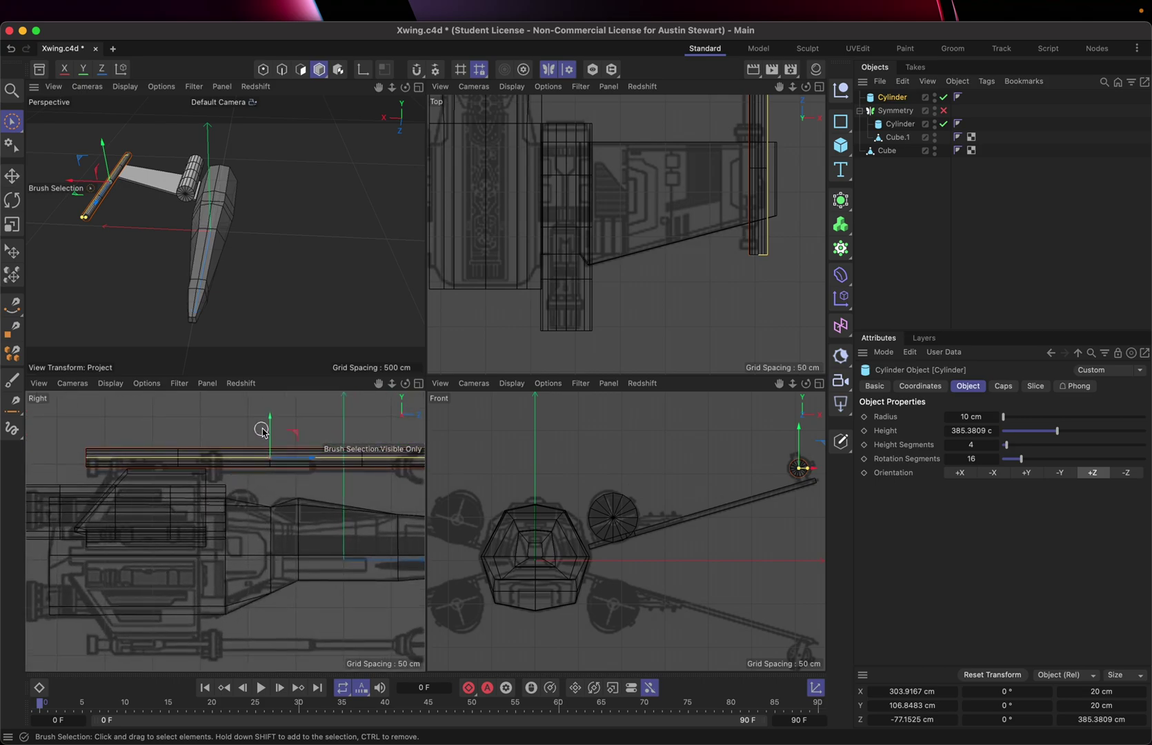
left_click_drag(269, 422, 269, 420)
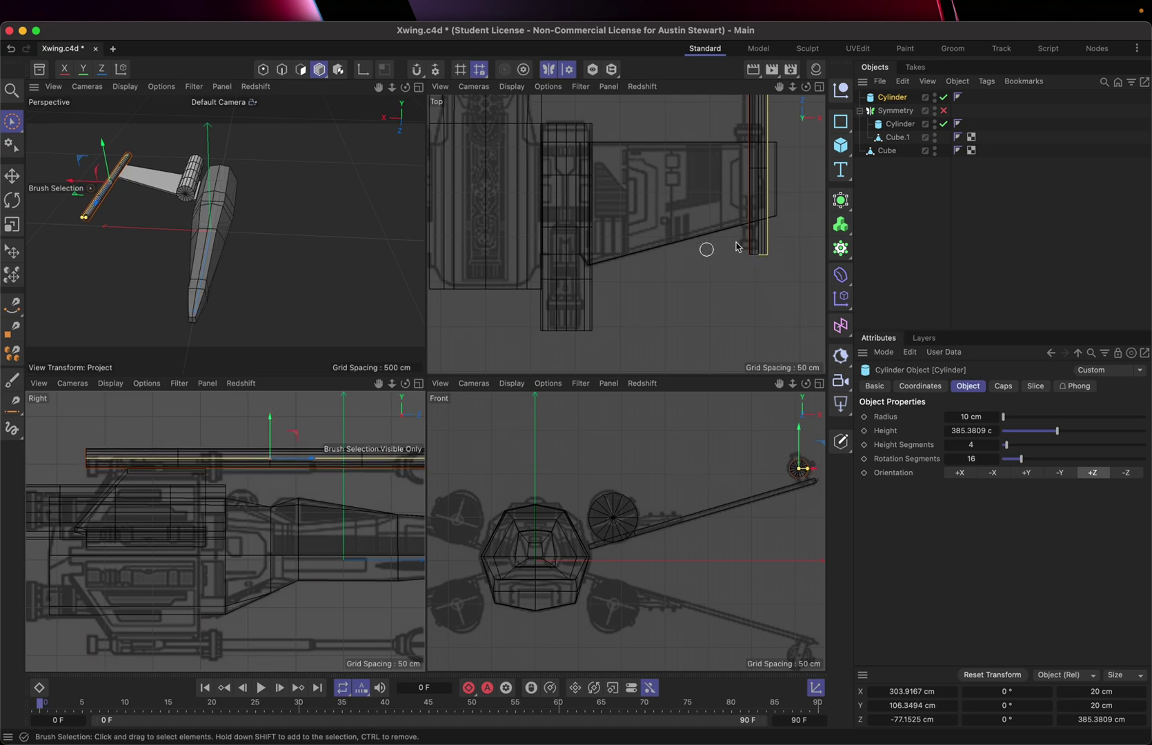
Step: Widen the cannon cylinder to a radius of about 14.4 cm, matching the wing-tip cannon in the front reference
scroll(751, 219, "down", 3)
scroll(752, 219, "up", 5)
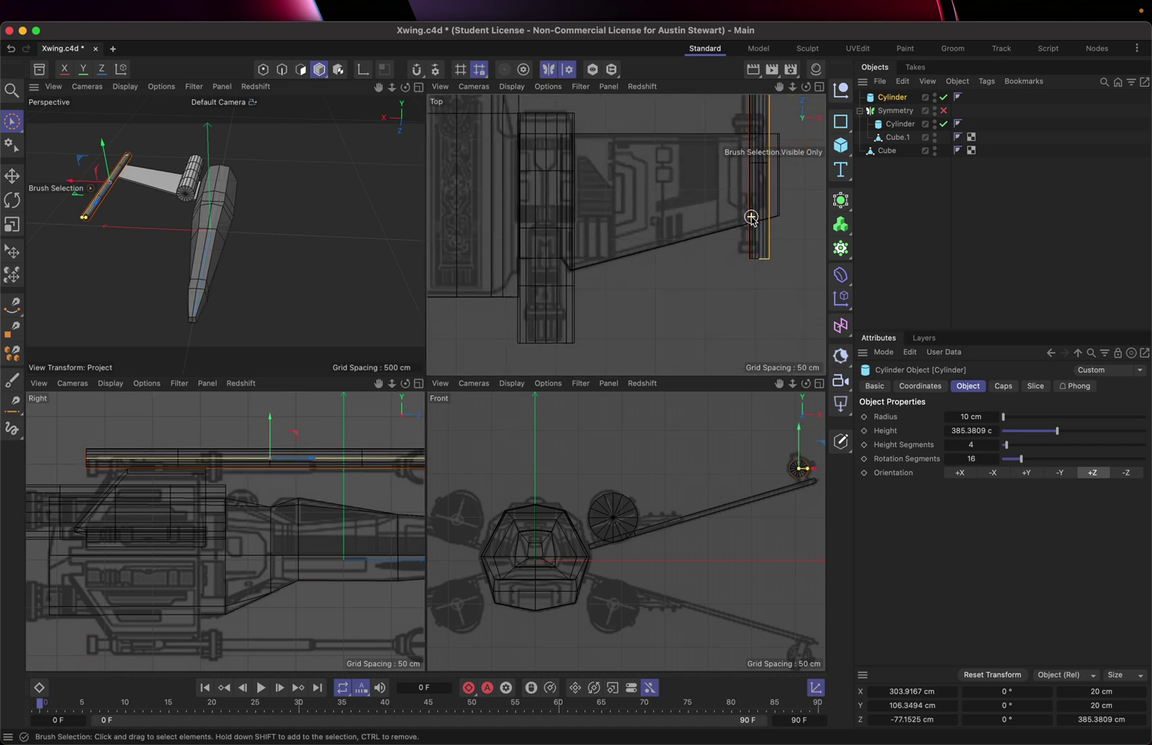
left_click(419, 86)
scroll(255, 269, "up", 5)
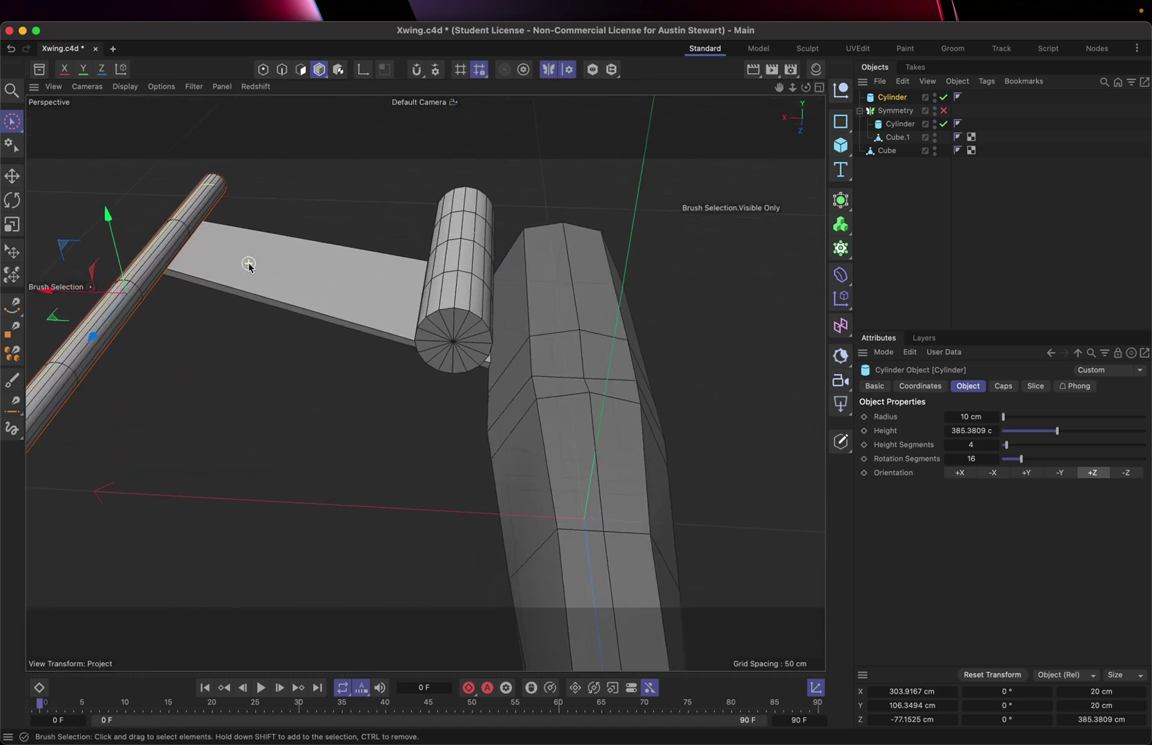
mouse_move(248, 266)
left_mouse_down("alt")
mouse_move(293, 221)
mouse_move(314, 230)
mouse_move(268, 238)
mouse_move(250, 227)
mouse_move(312, 233)
left_mouse_up("alt")
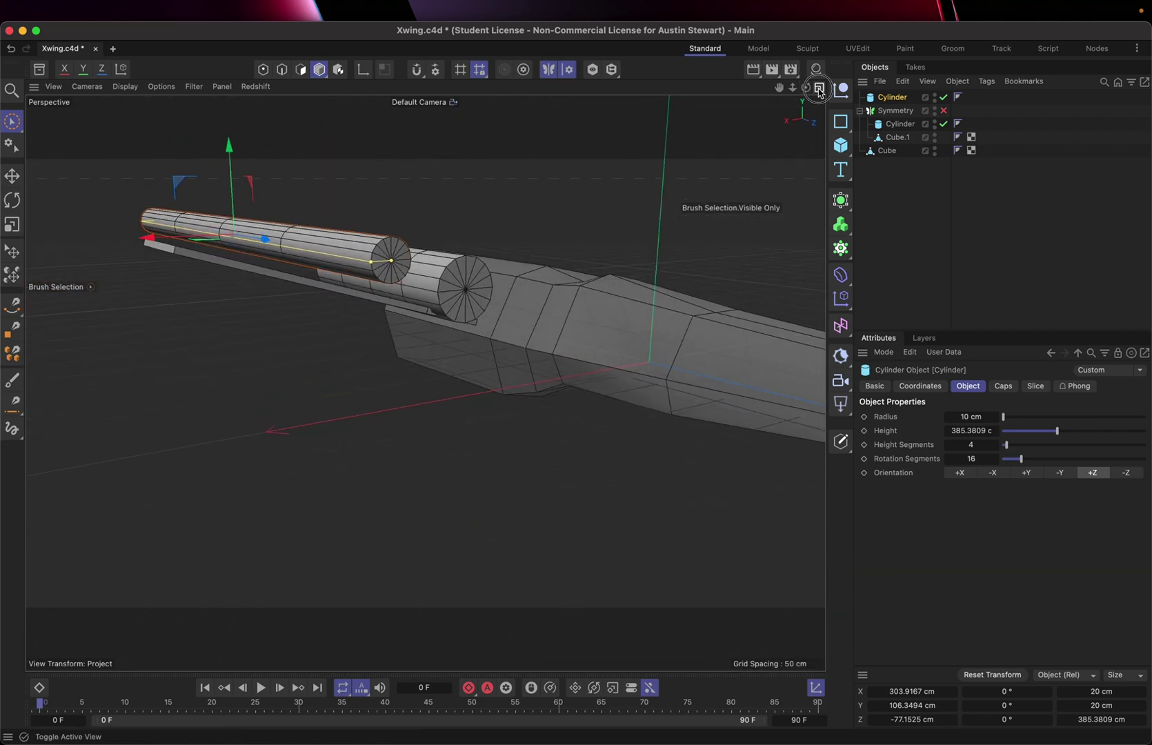
left_click(819, 88)
scroll(797, 485, "up", 8)
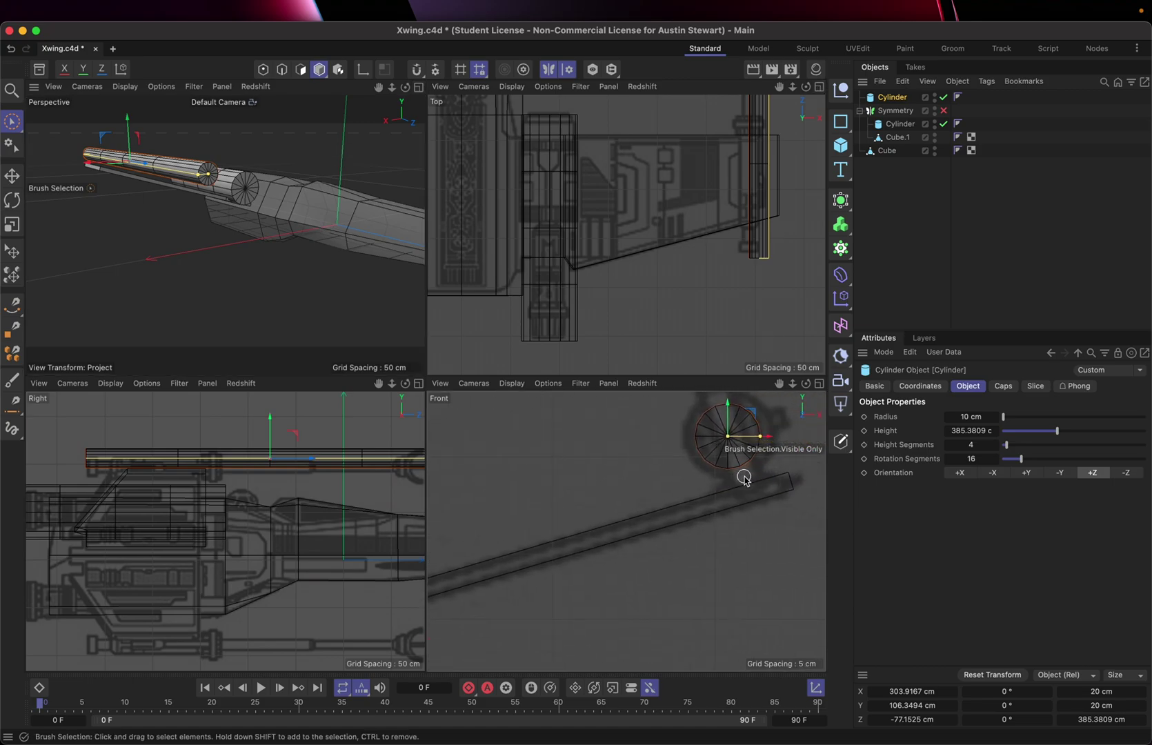
middle_click_drag(744, 477, 658, 514, "alt")
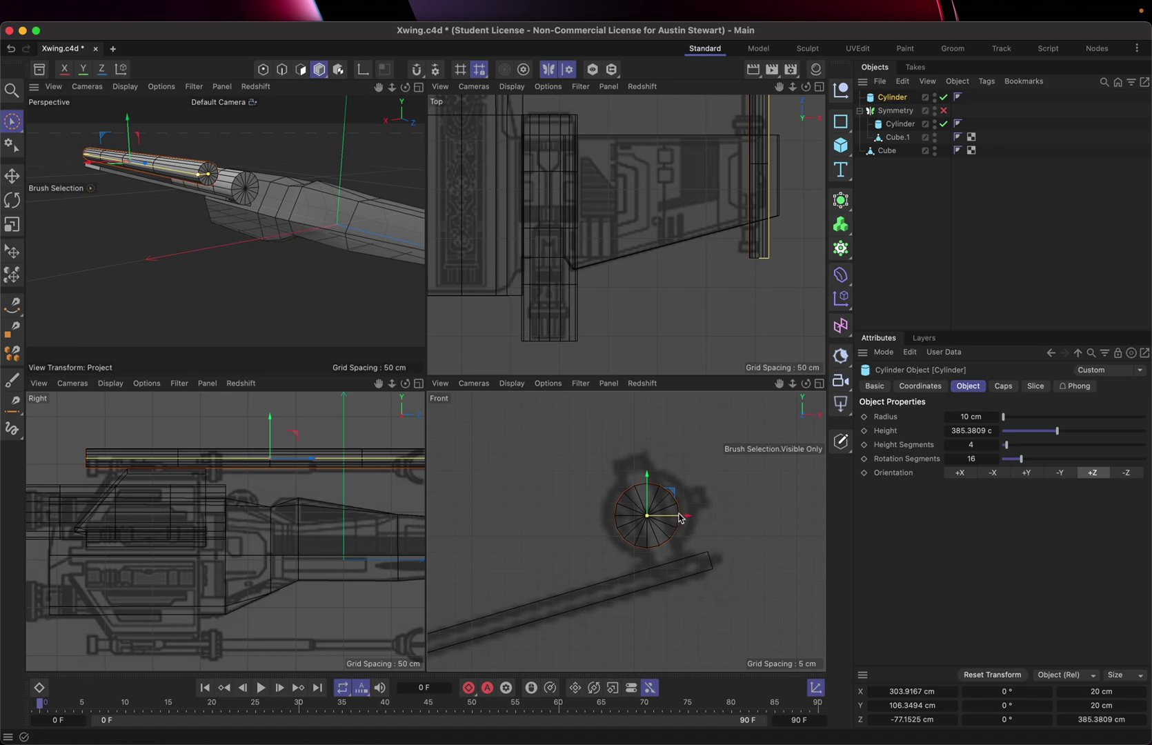
left_click_drag(680, 518, 695, 517)
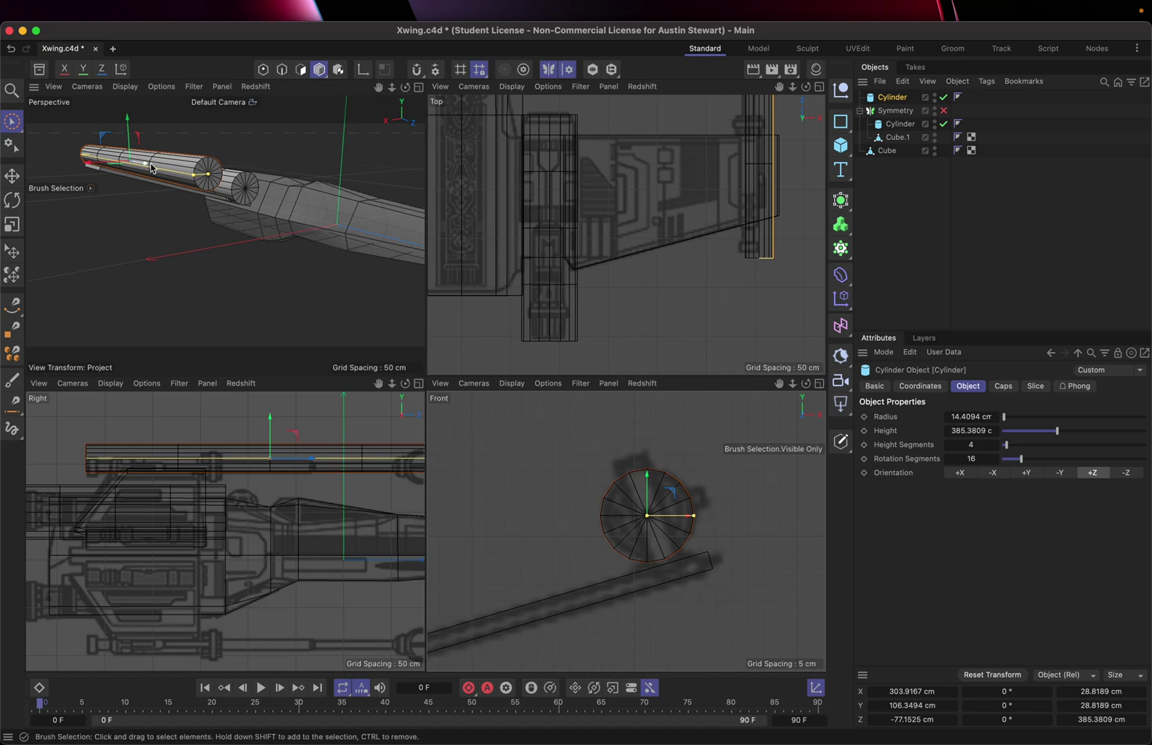
Step: Re-enable the Symmetry generator and make the cannon cylinder its child so the cannon is mirrored to all four wing tips
left_click_drag(138, 148, 198, 205, "alt")
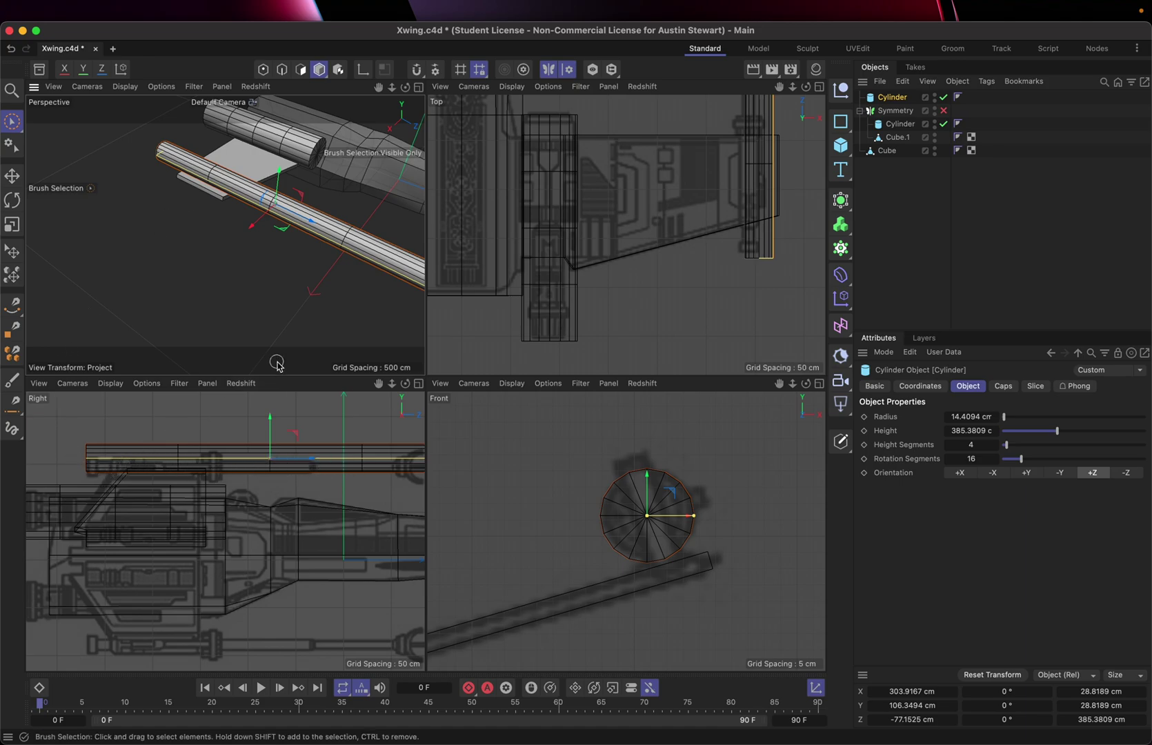
scroll(279, 298, "down", 5)
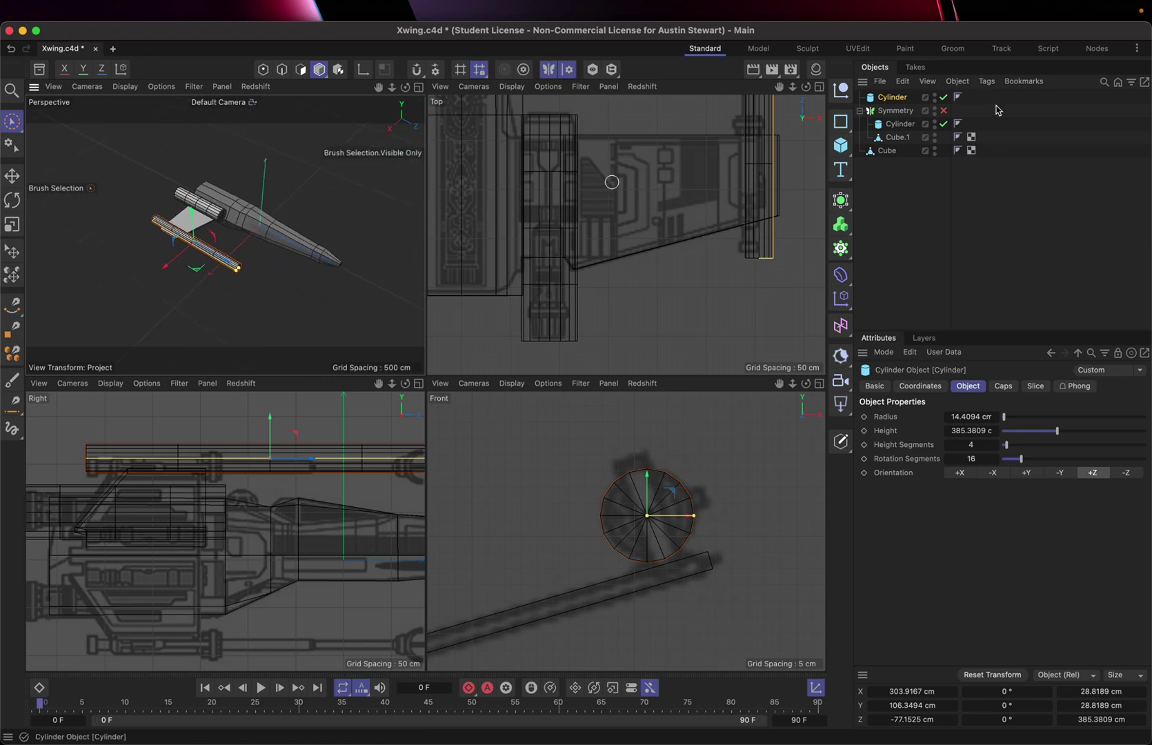
left_click(944, 111)
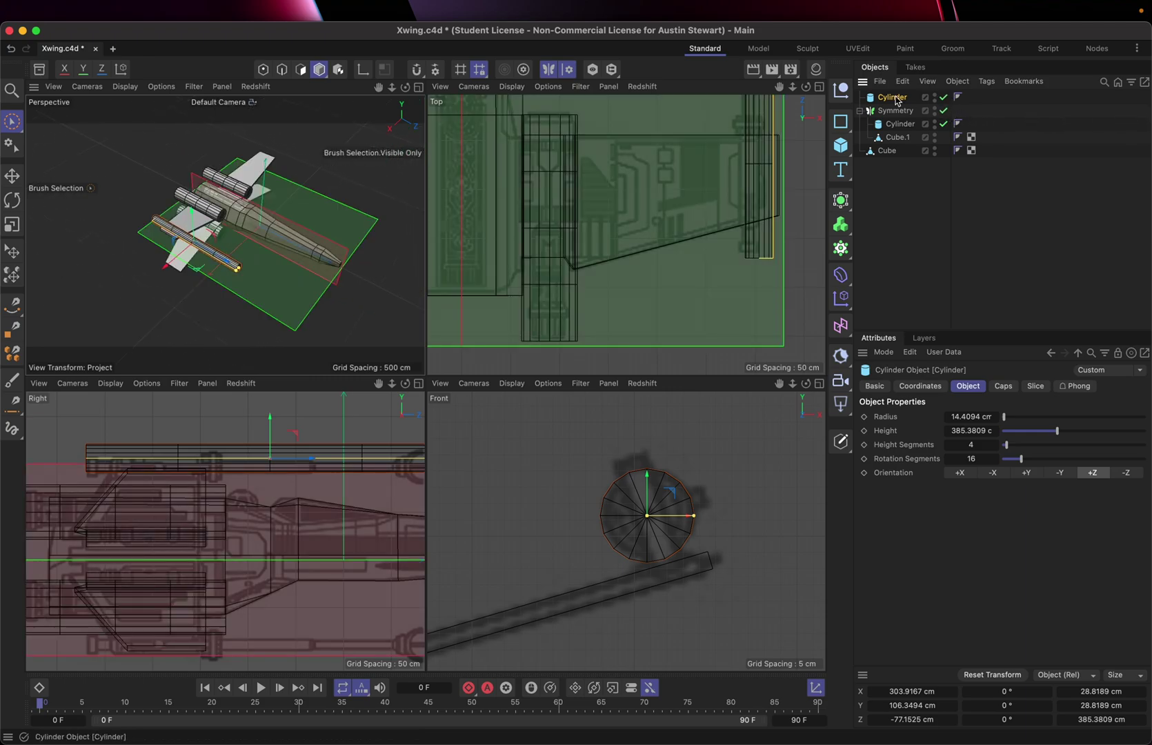
left_click_drag(895, 99, 895, 115)
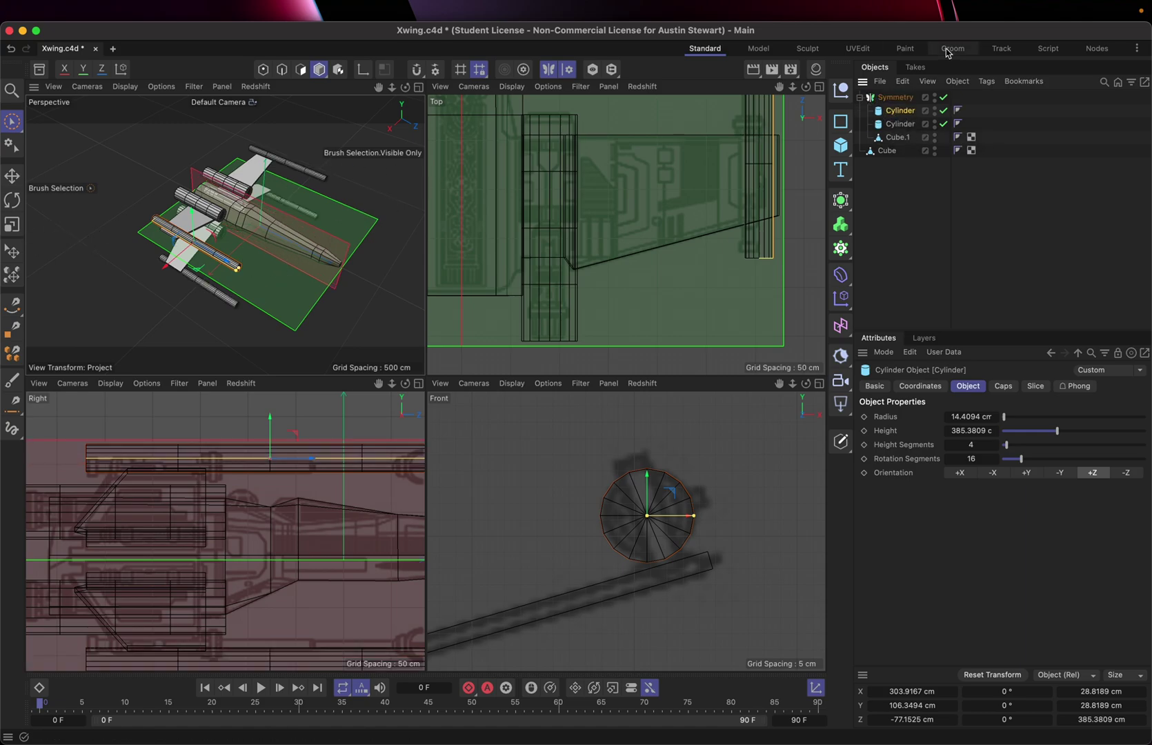
Step: Rename the cannon cylinder to Blaster and the engine cylinder to Engine, and save the project
double_click(899, 111)
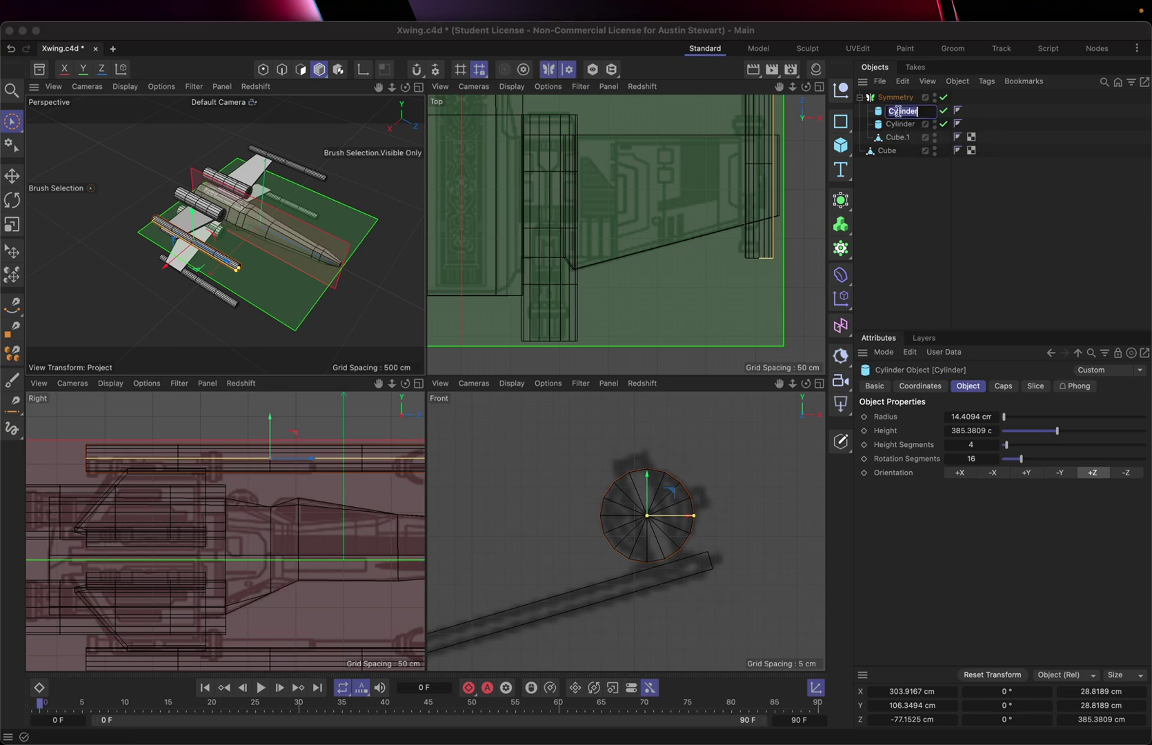
type("Blaster")
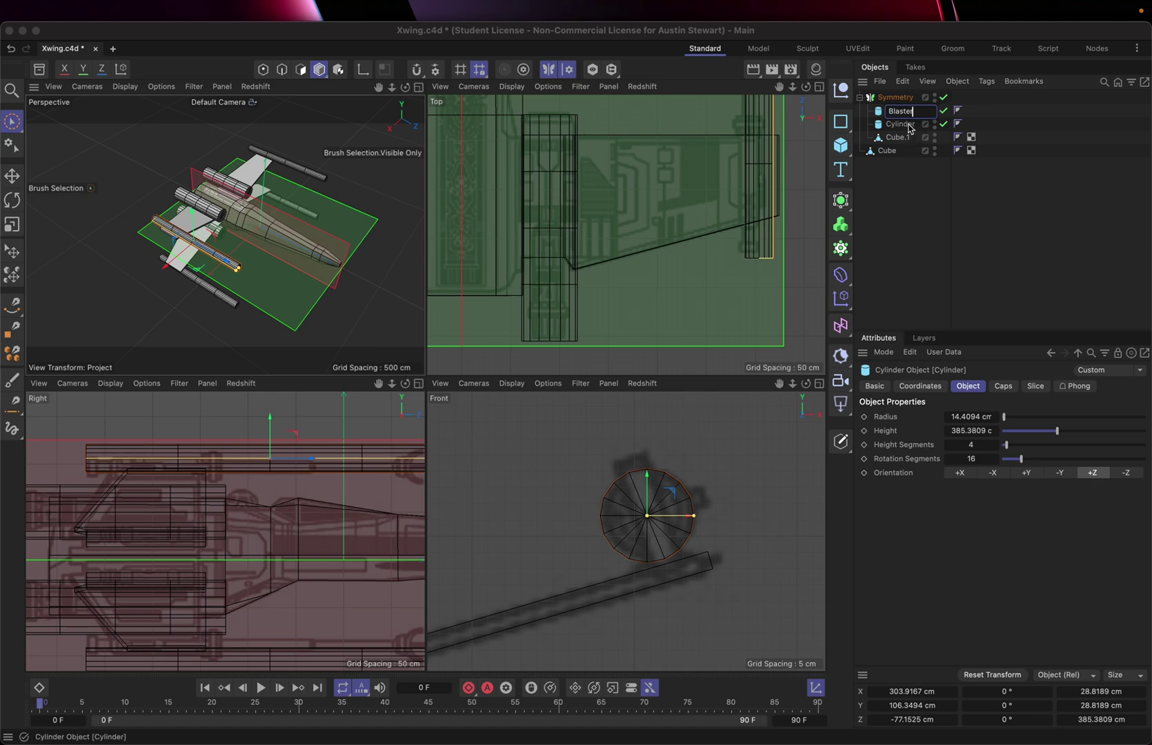
left_click(900, 124)
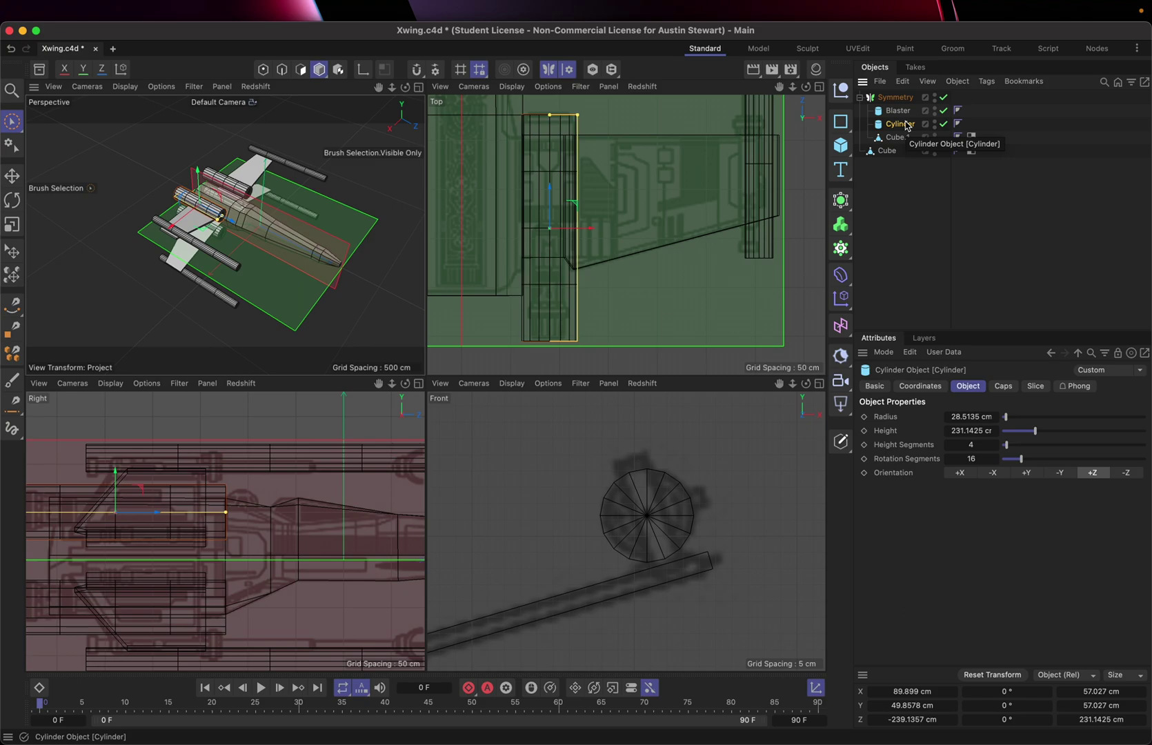
double_click(903, 124)
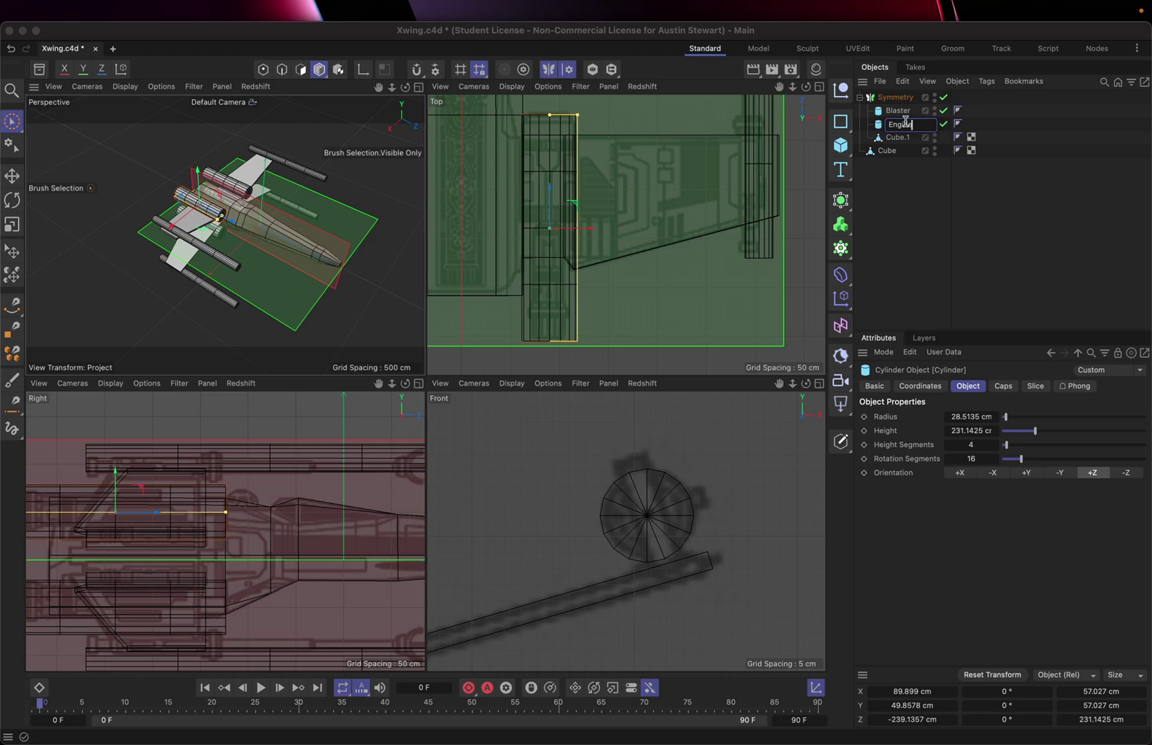
left_click(898, 216)
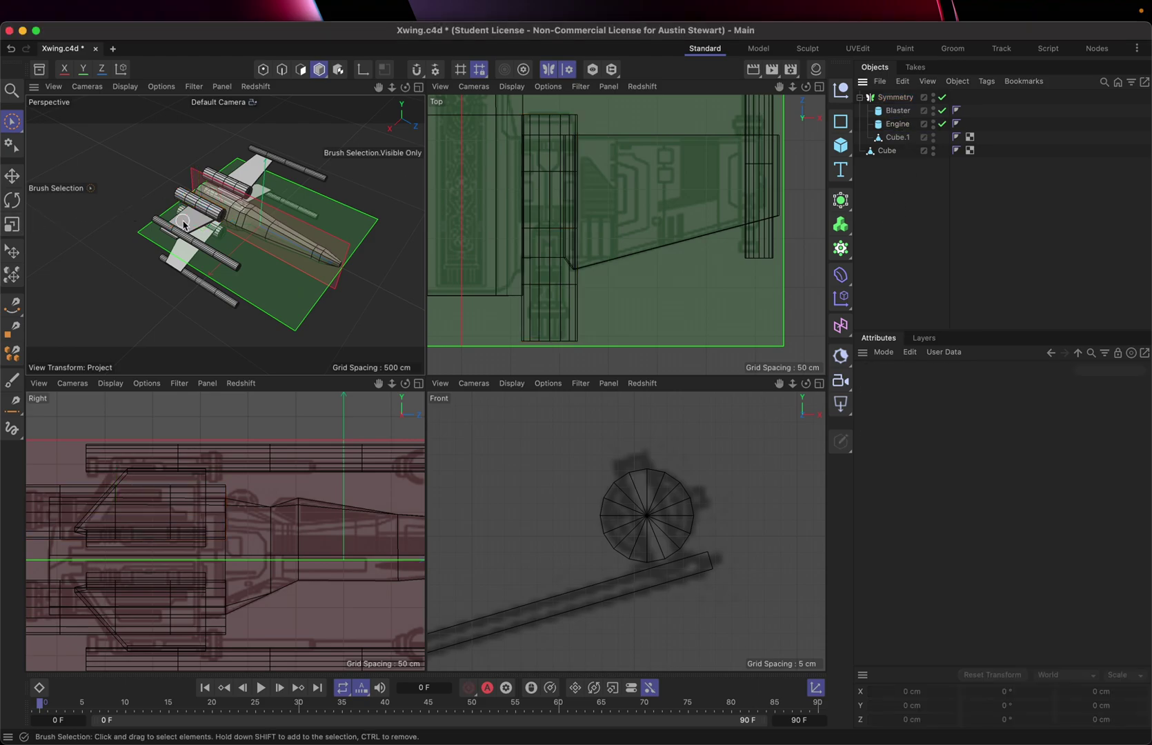
key("super+s")
Step: Examine the mirrored X-wing from several angles and compare the wing, engine and fuselage junction with the front reference
scroll(217, 191, "up", 5)
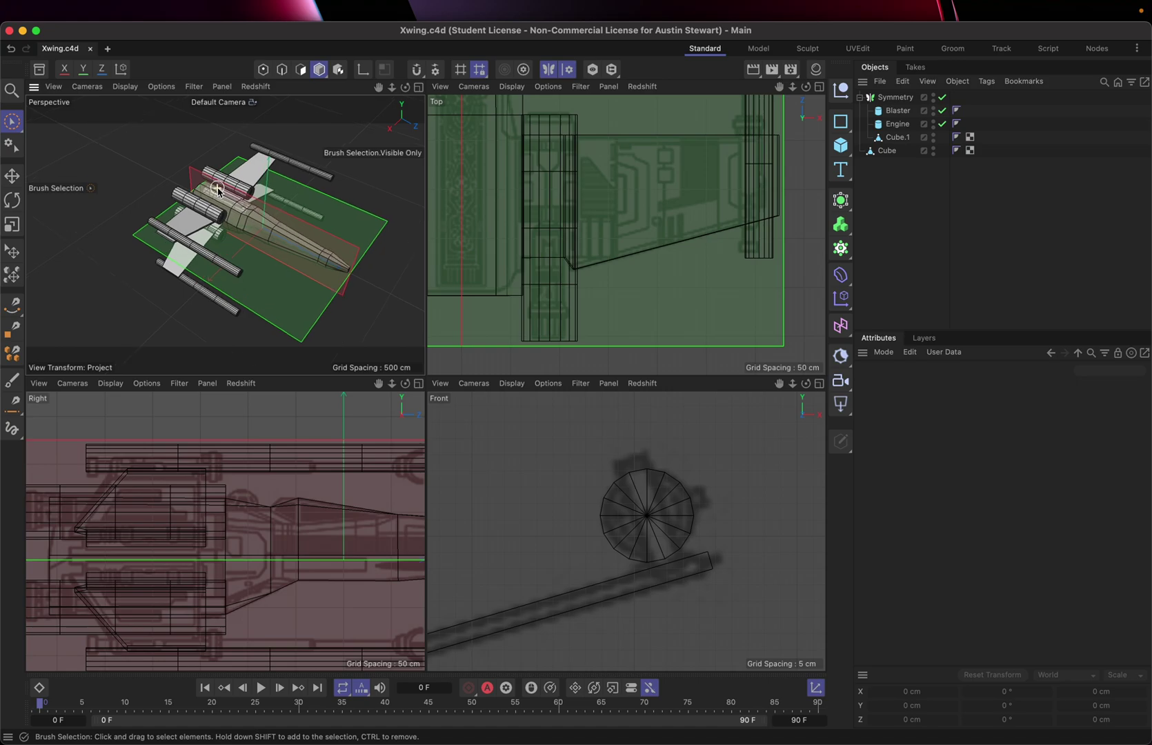
scroll(217, 191, "down", 4)
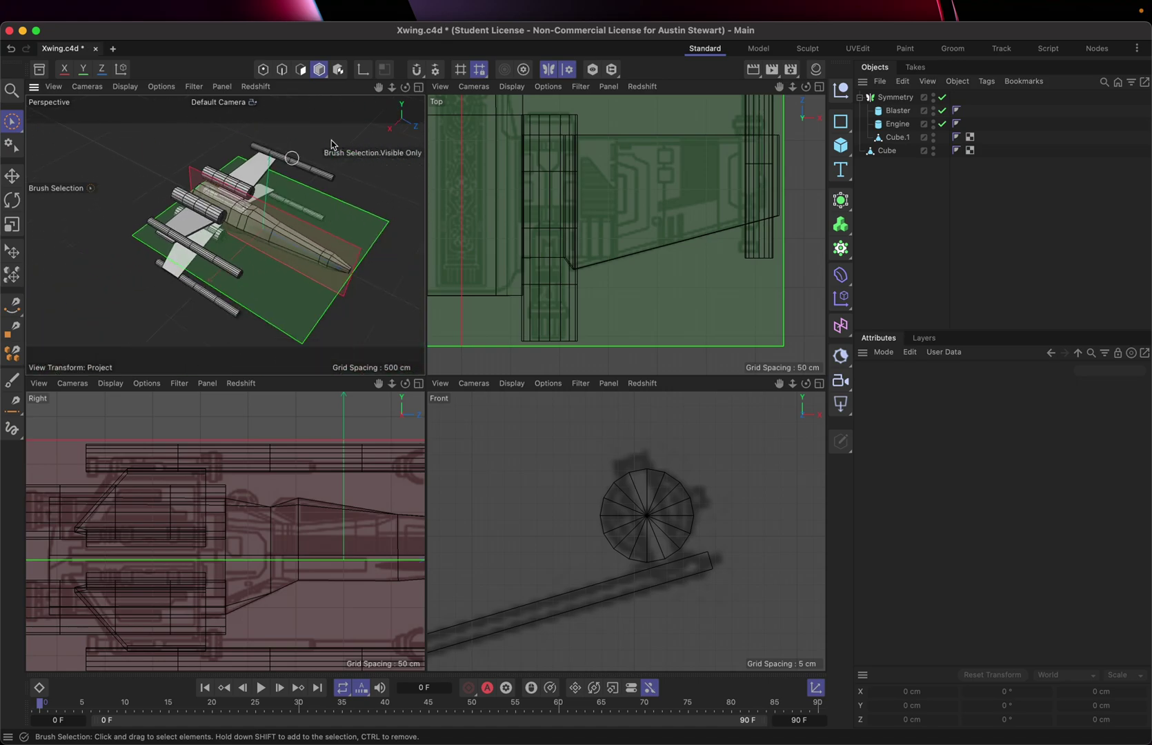
left_click(419, 88)
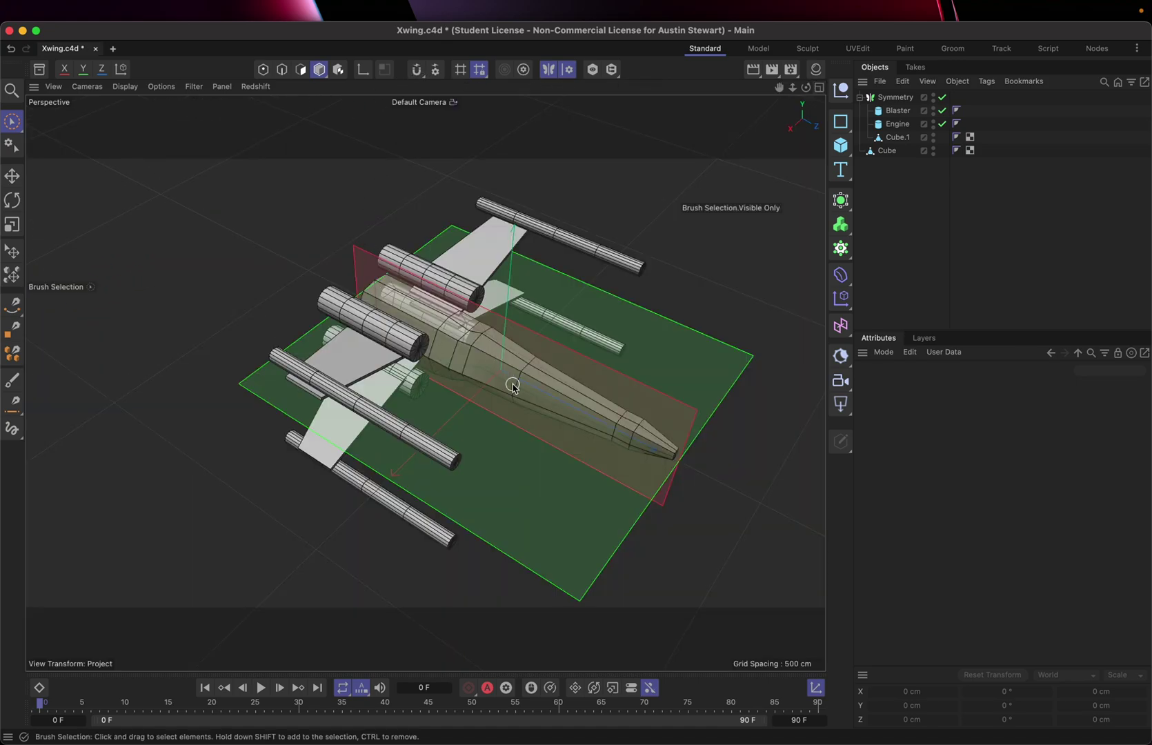
left_click_drag(513, 386, 70, 290, "alt")
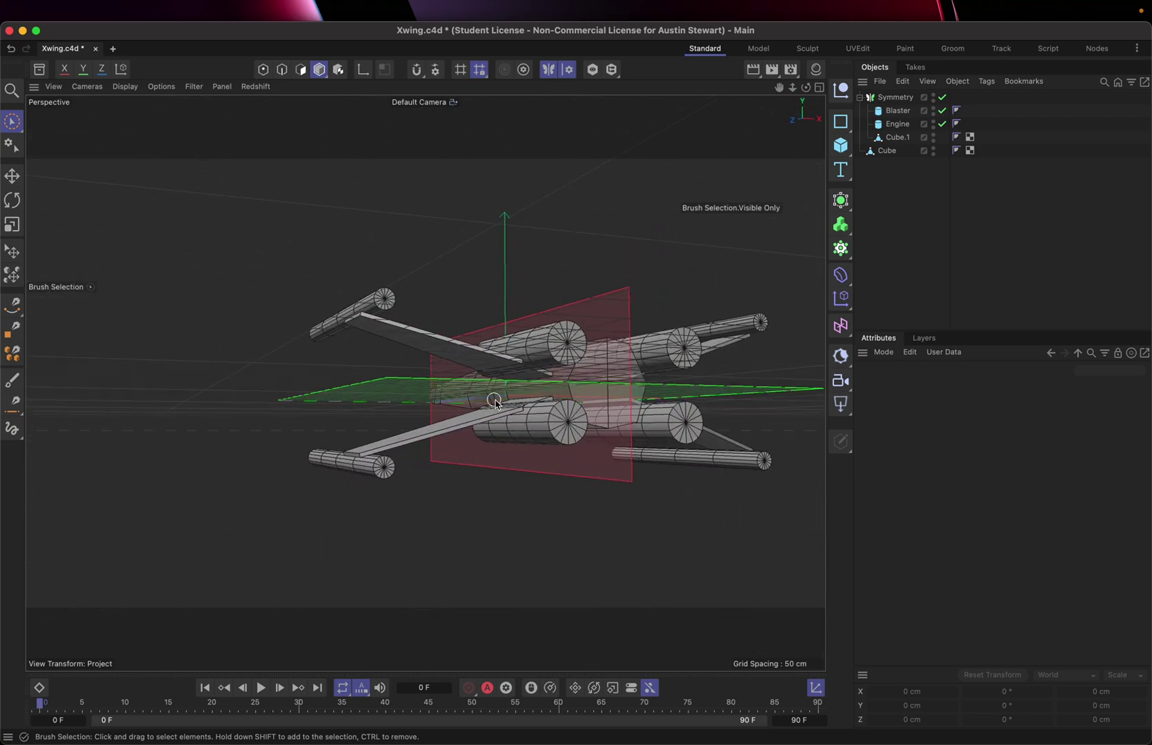
scroll(498, 402, "up", 3)
scroll(499, 402, "up", 3)
left_click_drag(537, 404, 701, 484, "alt")
scroll(701, 484, "down", 10)
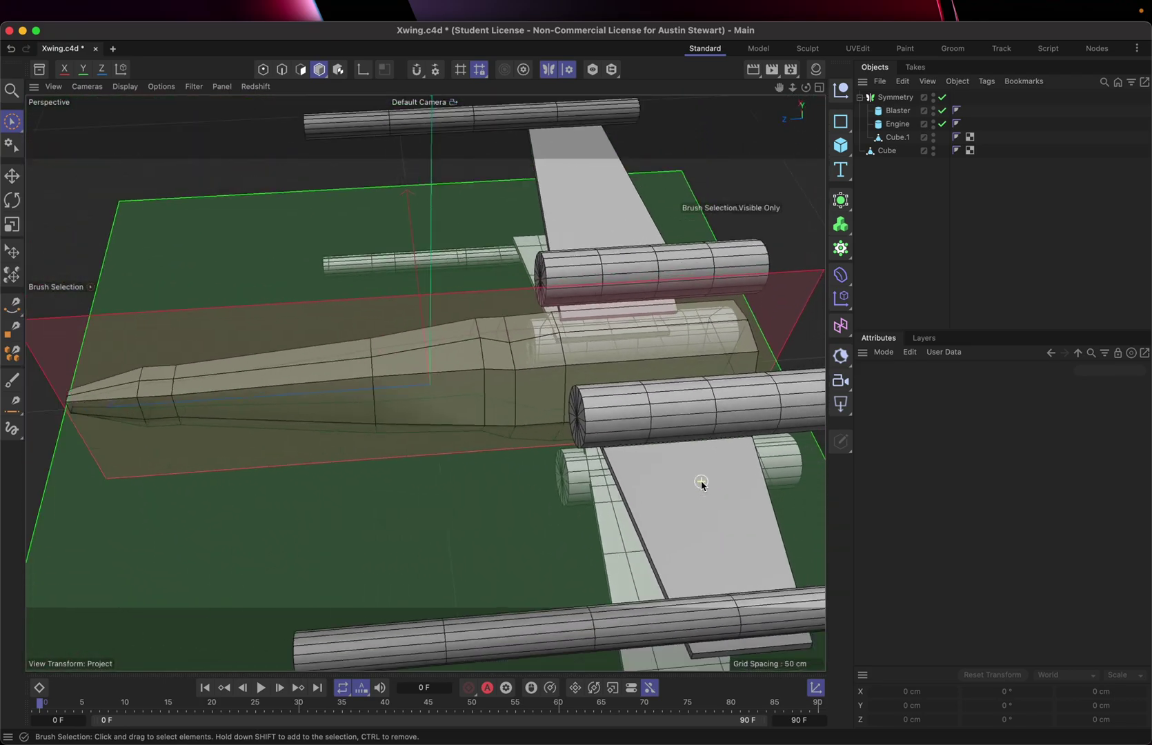
left_click_drag(647, 442, 727, 388, "alt")
scroll(580, 453, "up", 10)
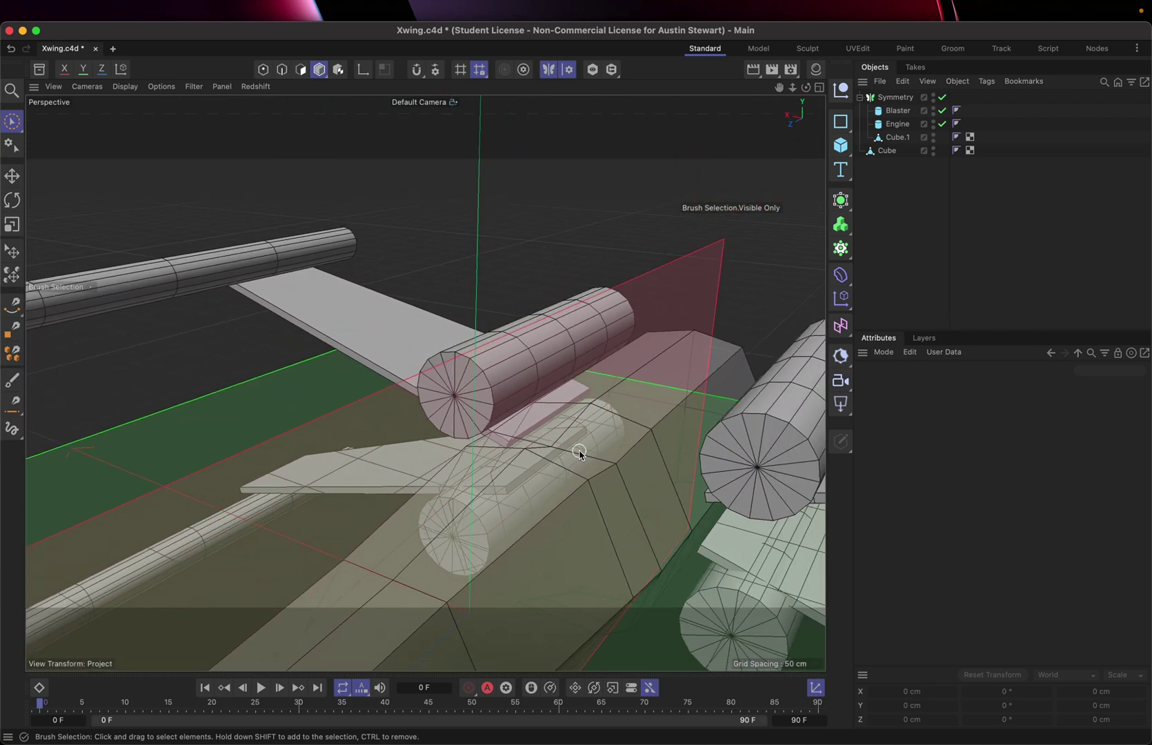
left_click_drag(579, 453, 626, 390, "alt")
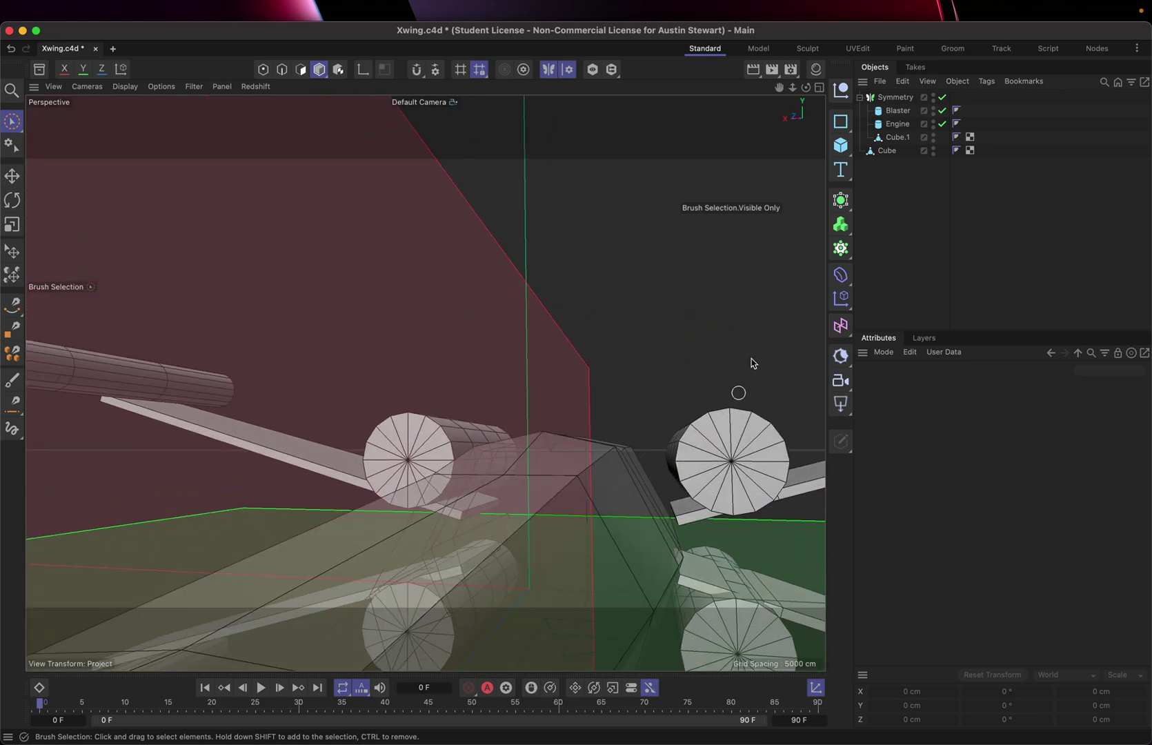
left_click(819, 87)
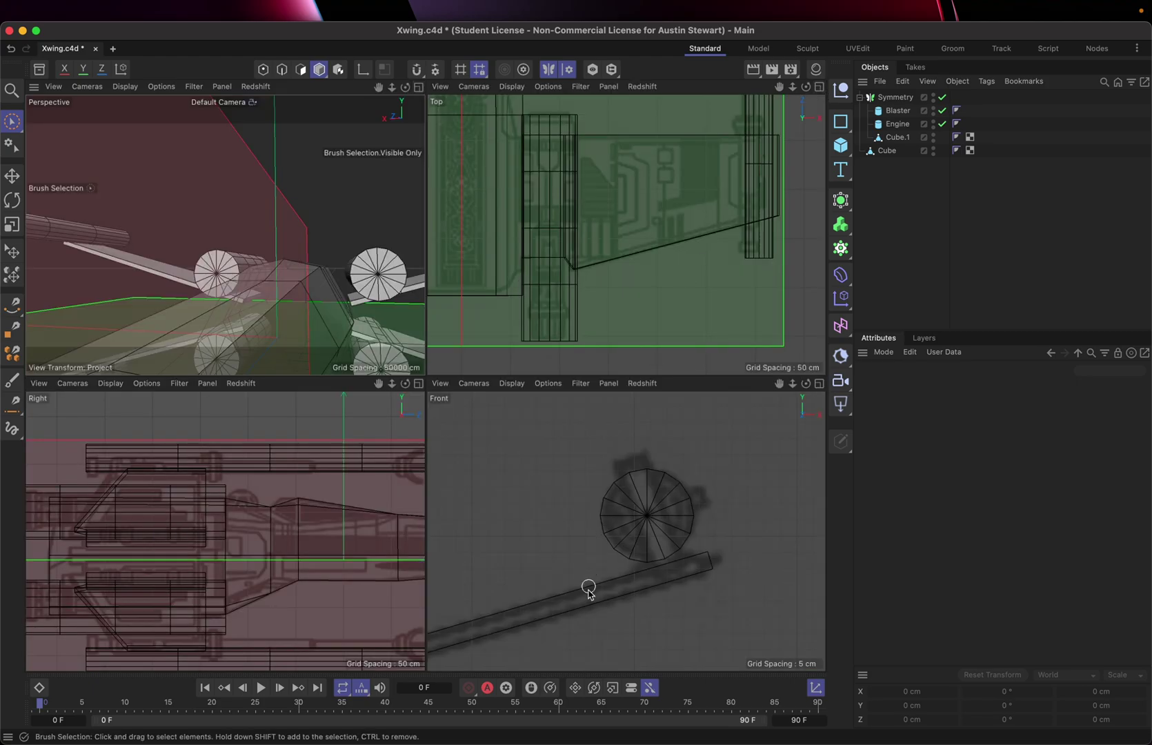
scroll(594, 557, "down", 10)
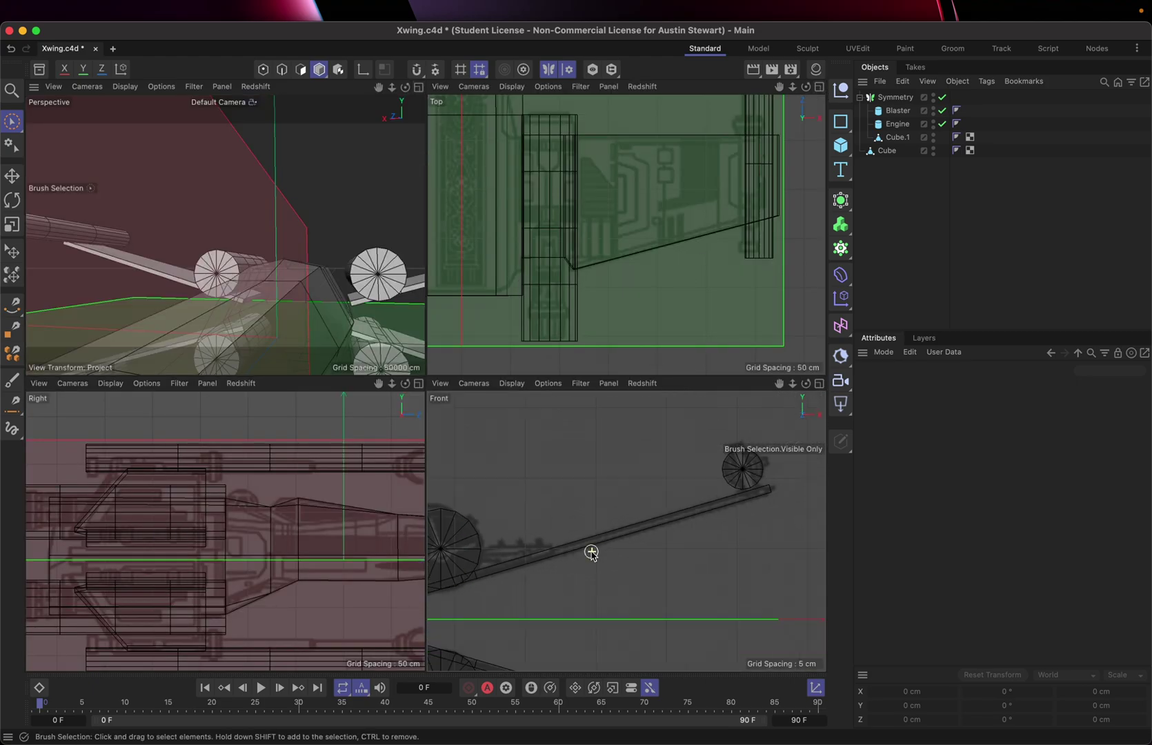
scroll(591, 553, "down", 3)
scroll(554, 526, "up", 15)
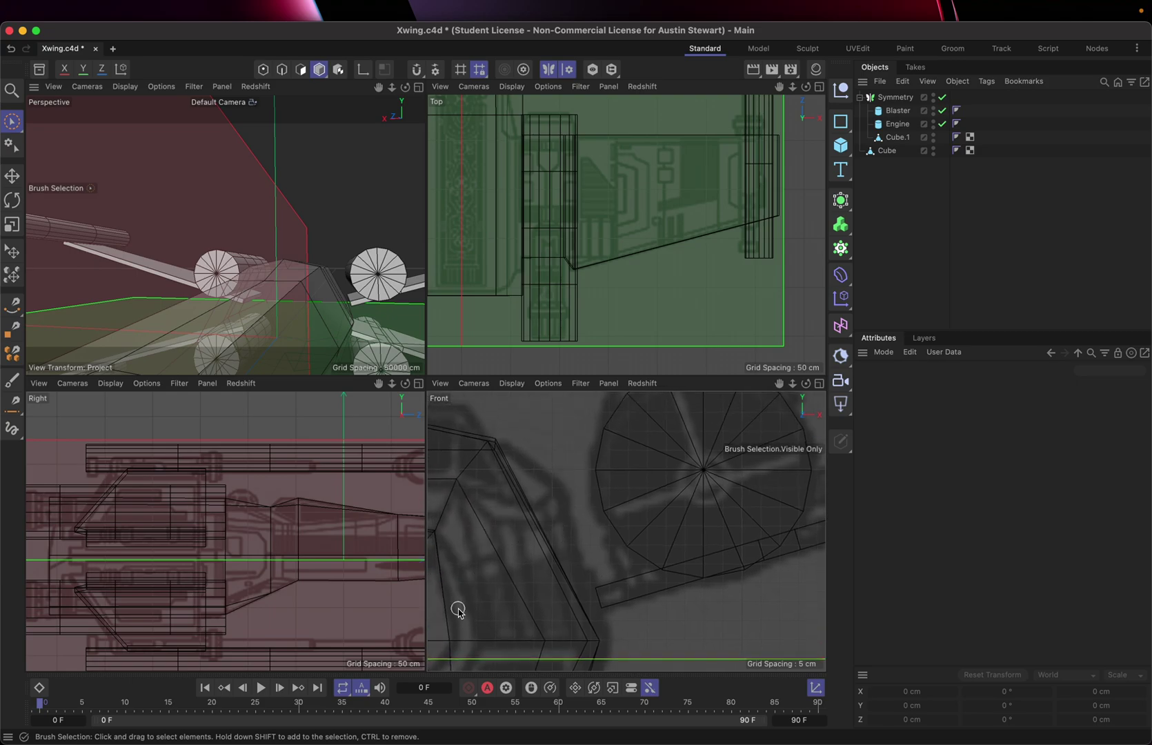
scroll(458, 609, "down", 4)
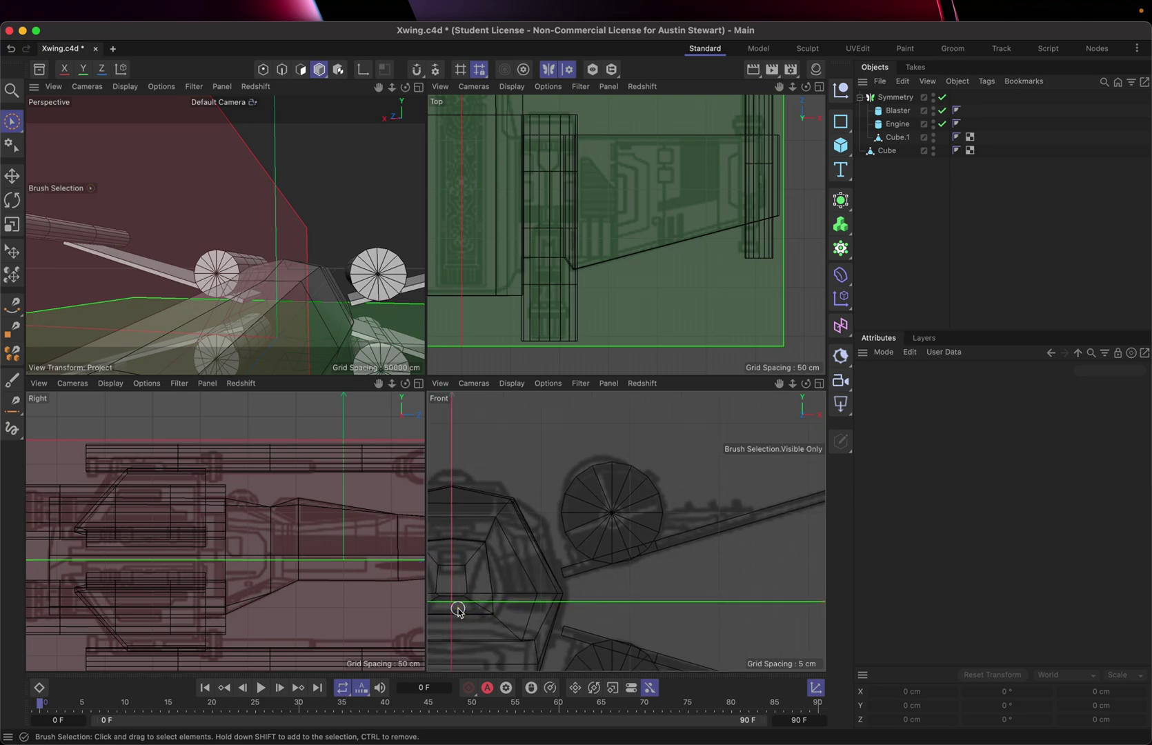